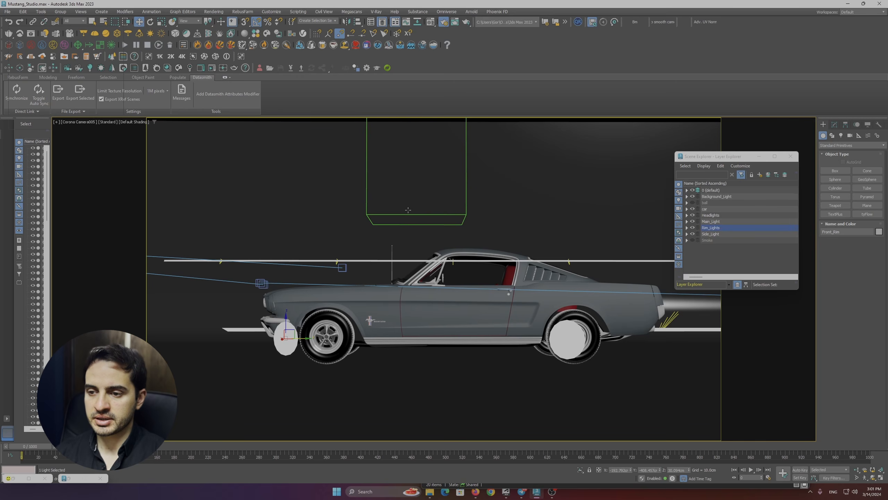
Switch to the Perspective view and hide the large box that covers the top of the studio.
{"action": "key", "text": "p"}
{"action": "scroll", "coordinate": [465, 244], "scroll_direction": "down", "scroll_amount": 5}
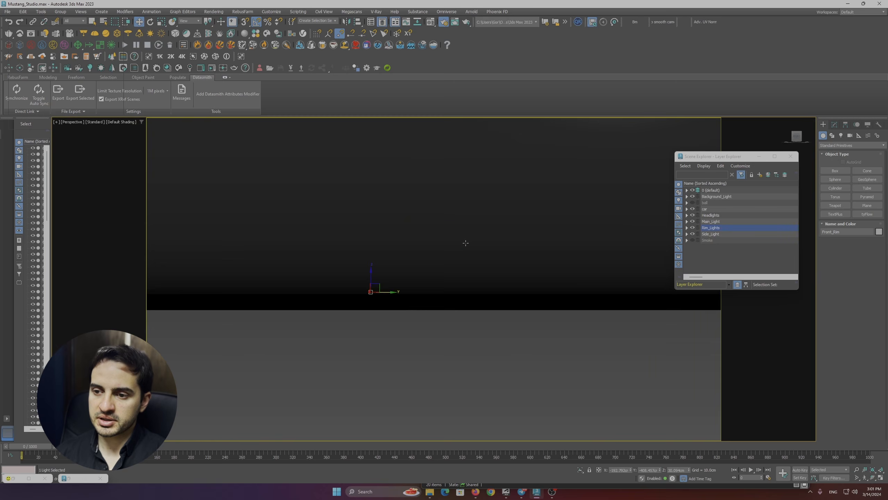
{"action": "middle_click_drag", "start_coordinate": [465, 244], "coordinate": [467, 264], "text": "alt"}
{"action": "scroll", "coordinate": [467, 257], "scroll_direction": "down", "scroll_amount": 5}
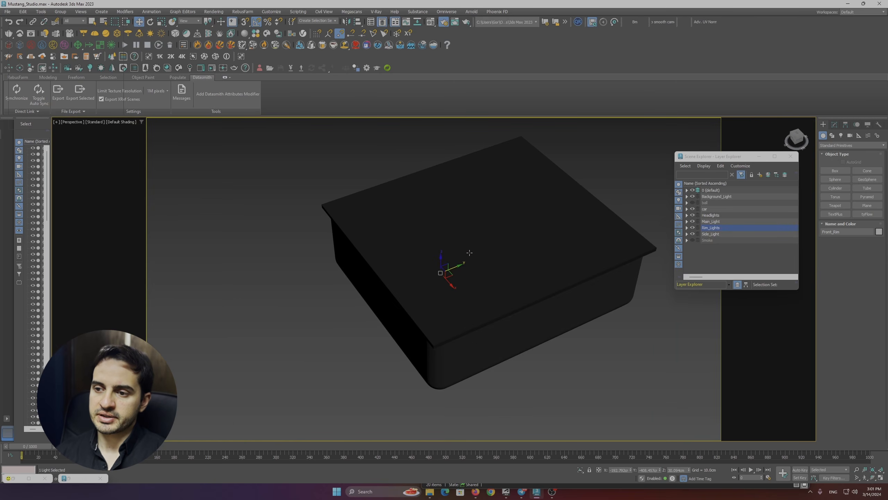
{"action": "scroll", "coordinate": [471, 251], "scroll_direction": "up", "scroll_amount": 2}
{"action": "left_click", "coordinate": [471, 251]}
{"action": "scroll", "coordinate": [464, 260], "scroll_direction": "down", "scroll_amount": 2}
{"action": "left_click_drag", "start_coordinate": [484, 221], "coordinate": [488, 213]}
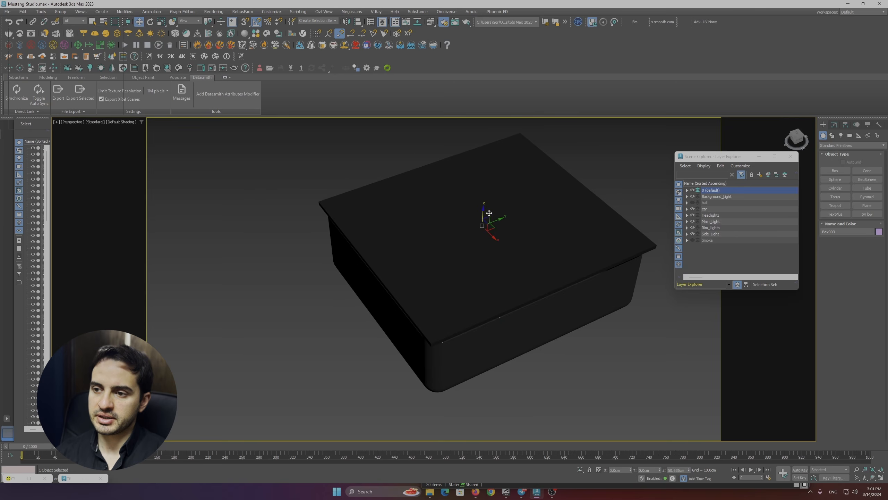
{"action": "right_click", "coordinate": [487, 215]}
{"action": "left_click", "coordinate": [491, 197]}
Examine the studio from above, including the cameras, the softbox over the car and the surrounding lights.
{"action": "middle_click_drag", "start_coordinate": [515, 223], "coordinate": [357, 240]}
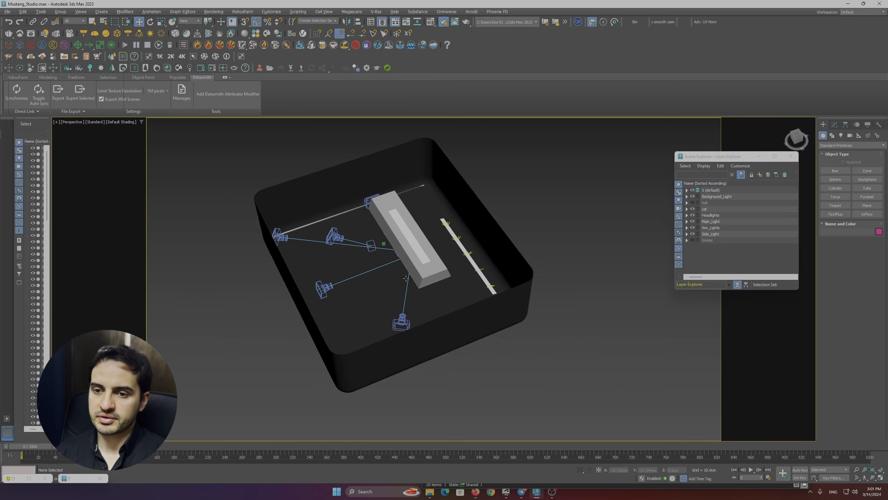
{"action": "scroll", "coordinate": [357, 240], "scroll_direction": "up", "scroll_amount": 3}
{"action": "scroll", "coordinate": [230, 242], "scroll_direction": "down", "scroll_amount": 5}
{"action": "middle_click_drag", "start_coordinate": [231, 243], "coordinate": [347, 378], "text": "alt"}
{"action": "middle_click_drag", "start_coordinate": [347, 381], "coordinate": [486, 311]}
{"action": "scroll", "coordinate": [430, 310], "scroll_direction": "up", "scroll_amount": 5}
{"action": "left_click", "coordinate": [429, 311]}
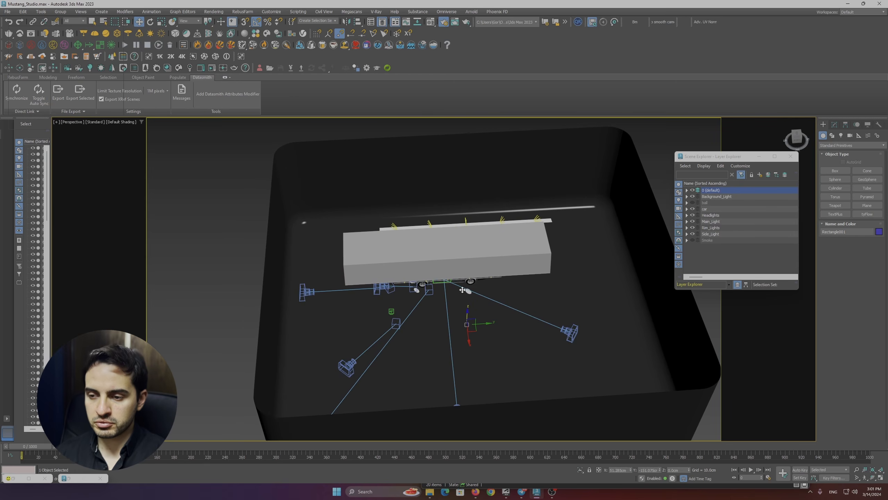
{"action": "scroll", "coordinate": [403, 255], "scroll_direction": "up", "scroll_amount": 3}
Select the softbox mesh above the car and examine its underside with edged faces shown.
{"action": "left_click", "coordinate": [402, 255]}
{"action": "mouse_move", "coordinate": [402, 255]}
{"action": "middle_mouse_down", "text": "alt"}
{"action": "mouse_move", "coordinate": [458, 246]}
{"action": "mouse_move", "coordinate": [482, 255]}
{"action": "mouse_move", "coordinate": [469, 269]}
{"action": "mouse_move", "coordinate": [506, 292]}
{"action": "middle_mouse_up", "text": "alt"}
{"action": "key", "text": "F4"}
{"action": "scroll", "coordinate": [437, 276], "scroll_direction": "down", "scroll_amount": 3}
{"action": "scroll", "coordinate": [470, 278], "scroll_direction": "up", "scroll_amount": 5}
{"action": "scroll", "coordinate": [469, 278], "scroll_direction": "down", "scroll_amount": 5}
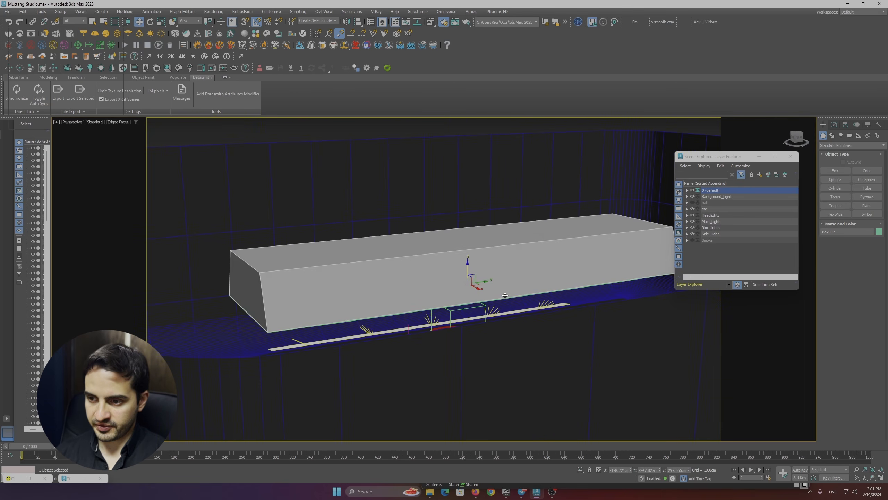
{"action": "scroll", "coordinate": [507, 293], "scroll_direction": "up", "scroll_amount": 3}
{"action": "scroll", "coordinate": [505, 292], "scroll_direction": "up", "scroll_amount": 3}
{"action": "scroll", "coordinate": [504, 290], "scroll_direction": "down", "scroll_amount": 4}
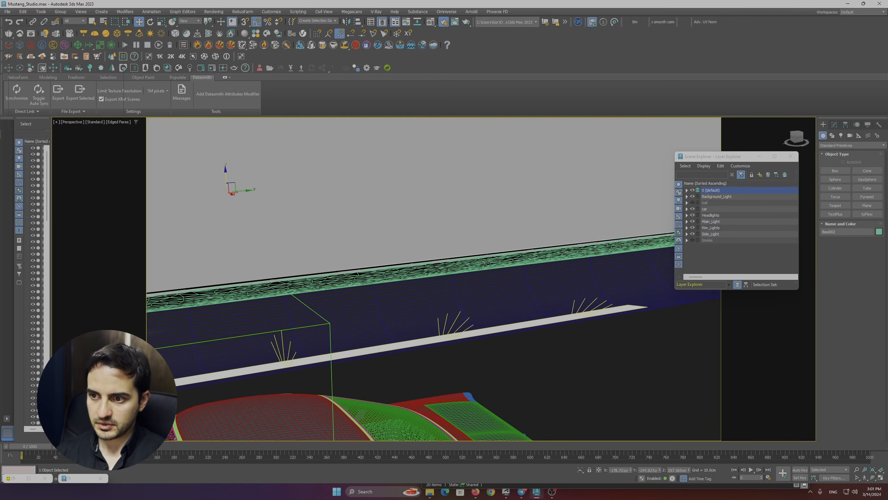
Isolate both parts of the softbox, inspect them from below without edged faces, and exit isolation.
{"action": "left_click", "coordinate": [492, 267], "text": "ctrl"}
{"action": "key", "text": "alt+q"}
{"action": "mouse_move", "coordinate": [489, 288]}
{"action": "middle_mouse_down", "text": "alt"}
{"action": "mouse_move", "coordinate": [491, 261]}
{"action": "mouse_move", "coordinate": [506, 260]}
{"action": "mouse_move", "coordinate": [482, 278]}
{"action": "mouse_move", "coordinate": [527, 270]}
{"action": "middle_mouse_up", "text": "alt"}
{"action": "scroll", "coordinate": [495, 285], "scroll_direction": "down", "scroll_amount": 4}
{"action": "key", "text": "F4"}
{"action": "scroll", "coordinate": [511, 255], "scroll_direction": "up", "scroll_amount": 3}
{"action": "scroll", "coordinate": [509, 252], "scroll_direction": "down", "scroll_amount": 3}
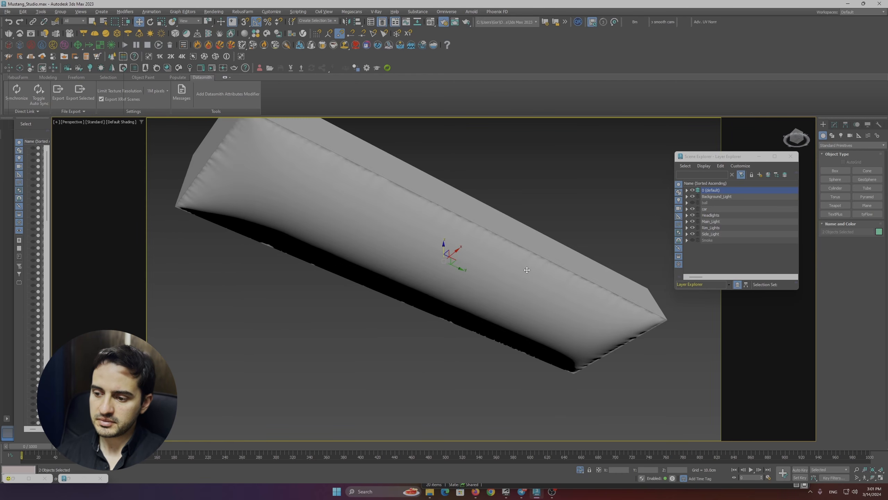
{"action": "left_click", "coordinate": [577, 469]}
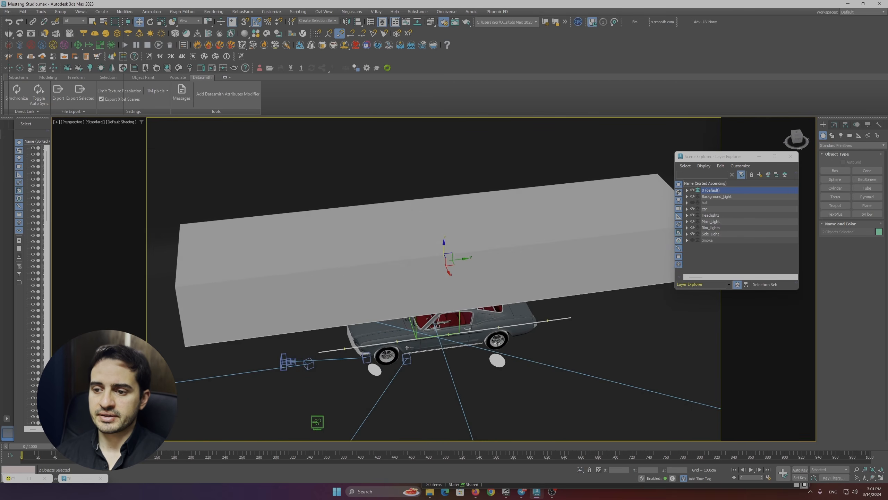
Locate the side-view camera in wireframe and look through Corona Camera005 with default shading.
{"action": "key", "text": "F3"}
{"action": "scroll", "coordinate": [474, 317], "scroll_direction": "down", "scroll_amount": 5}
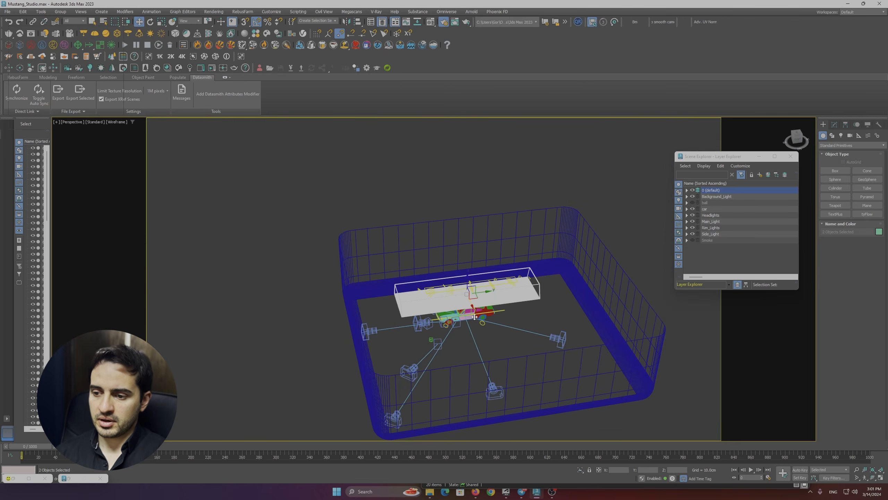
{"action": "left_click", "coordinate": [493, 386]}
{"action": "key", "text": "c"}
{"action": "double_click", "coordinate": [434, 212]}
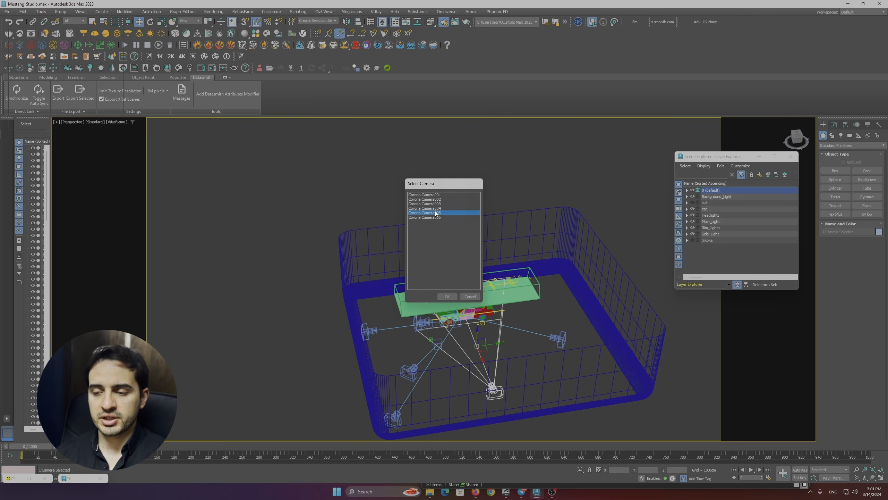
{"action": "key", "text": "F3"}
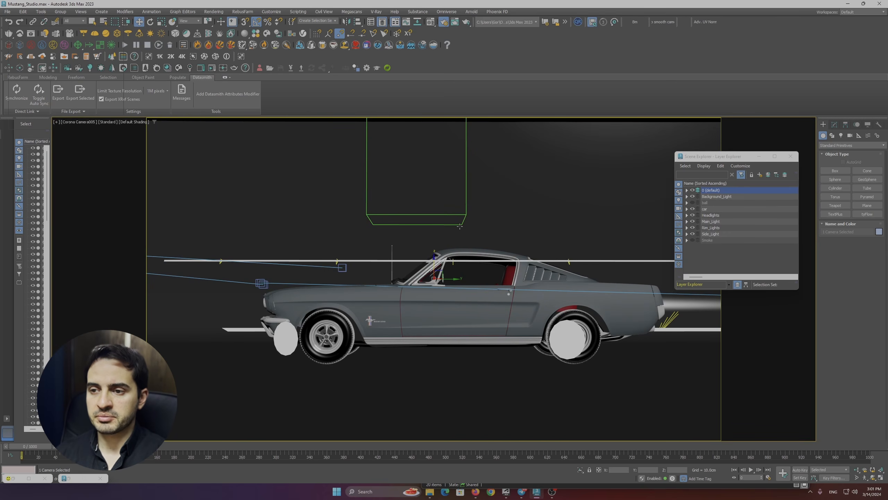
Return to a wireframe Perspective view and select the main light inside the softbox.
{"action": "key", "text": "p"}
{"action": "key", "text": "F3"}
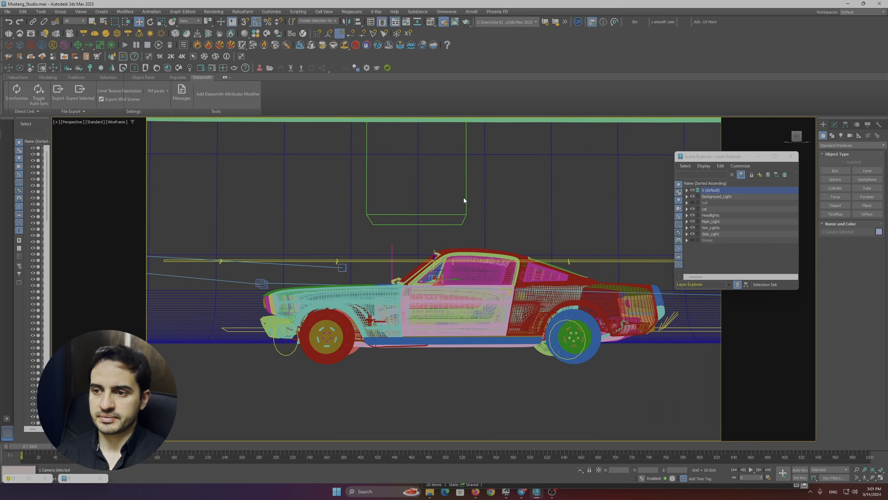
{"action": "middle_click_drag", "start_coordinate": [463, 197], "coordinate": [471, 333]}
{"action": "scroll", "coordinate": [456, 310], "scroll_direction": "down", "scroll_amount": 4}
{"action": "left_click", "coordinate": [467, 212]}
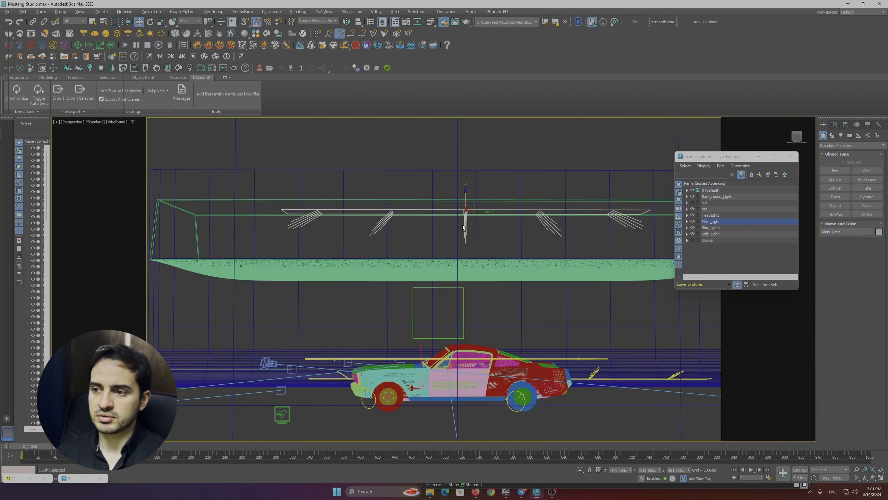
{"action": "middle_click_drag", "start_coordinate": [462, 225], "coordinate": [475, 255], "text": "alt"}
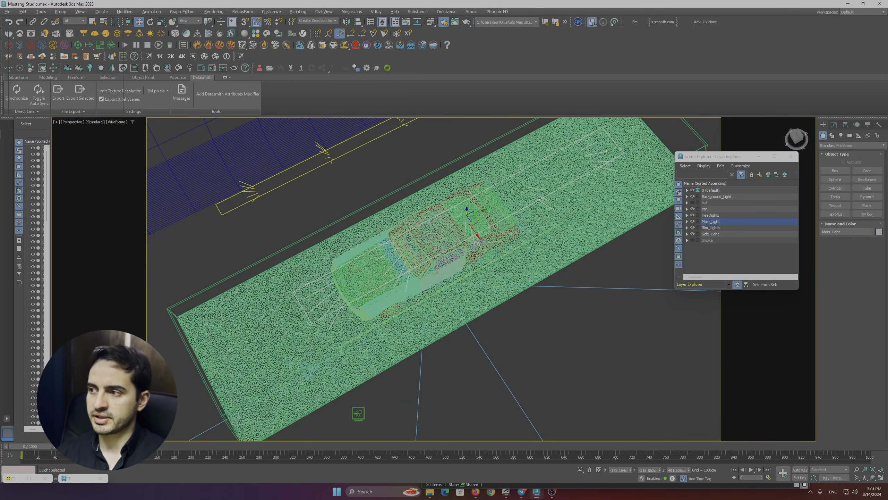
Show the main light's parameters, minimize the layer explorer, and examine the light's placement behind the diffuser.
{"action": "left_click", "coordinate": [834, 125]}
{"action": "left_click", "coordinate": [760, 157]}
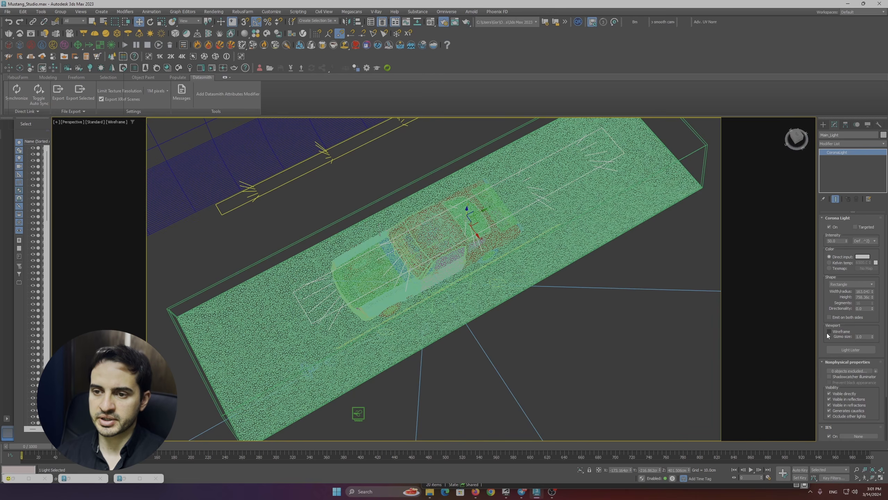
{"action": "middle_click_drag", "start_coordinate": [439, 230], "coordinate": [437, 209], "text": "alt"}
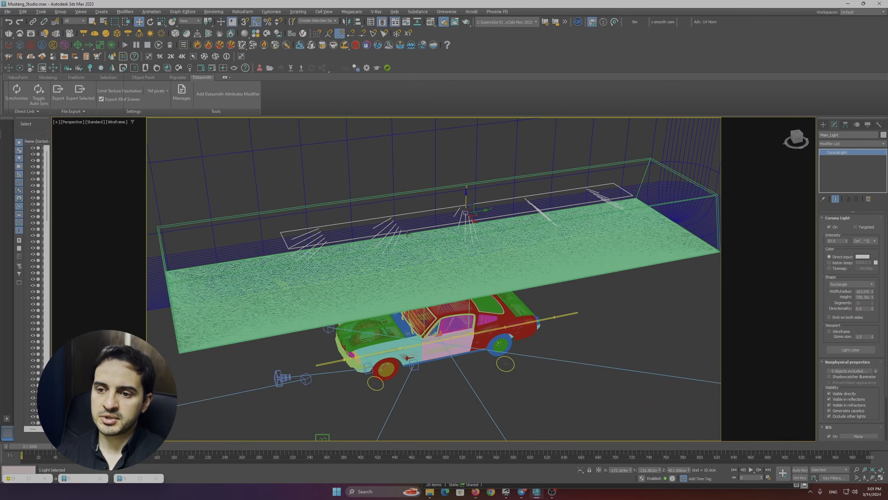
{"action": "scroll", "coordinate": [437, 211], "scroll_direction": "down", "scroll_amount": 4}
{"action": "middle_click_drag", "start_coordinate": [453, 252], "coordinate": [494, 205], "text": "alt"}
{"action": "scroll", "coordinate": [494, 205], "scroll_direction": "up", "scroll_amount": 4}
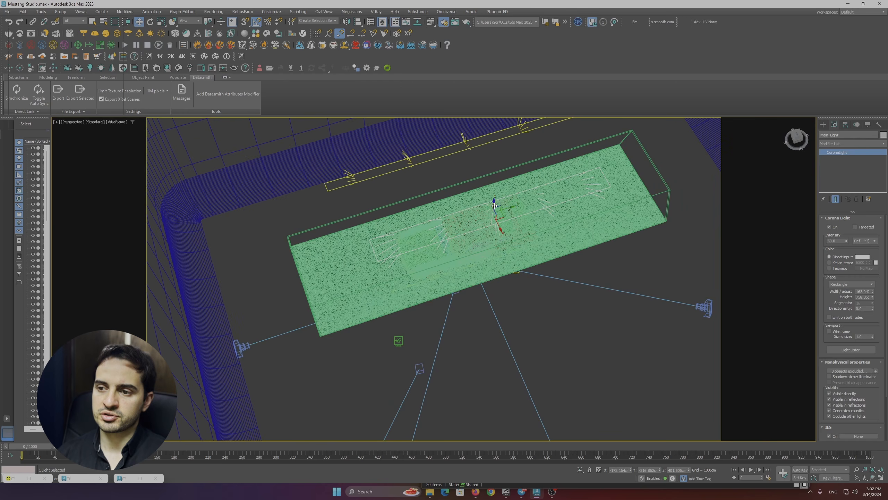
{"action": "middle_click_drag", "start_coordinate": [503, 202], "coordinate": [489, 212], "text": "alt"}
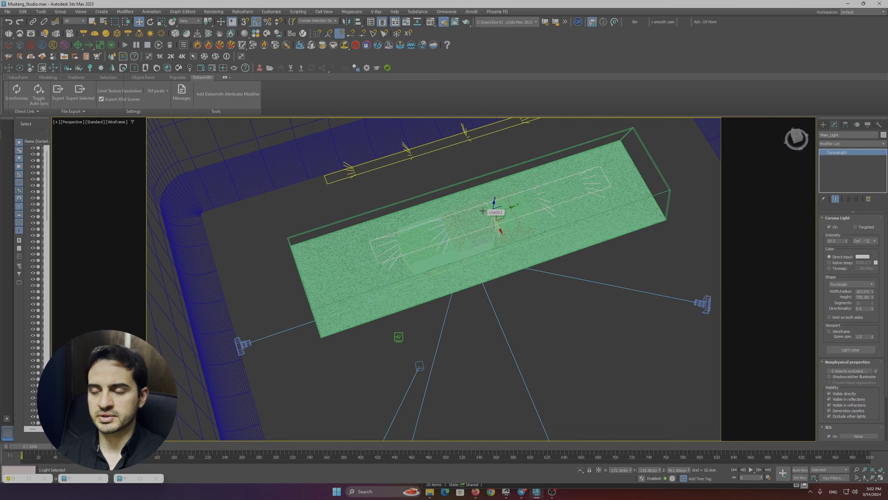
Look through Corona Camera005 and start an interactive render from the Render Setup, then stop it.
{"action": "key", "text": "c"}
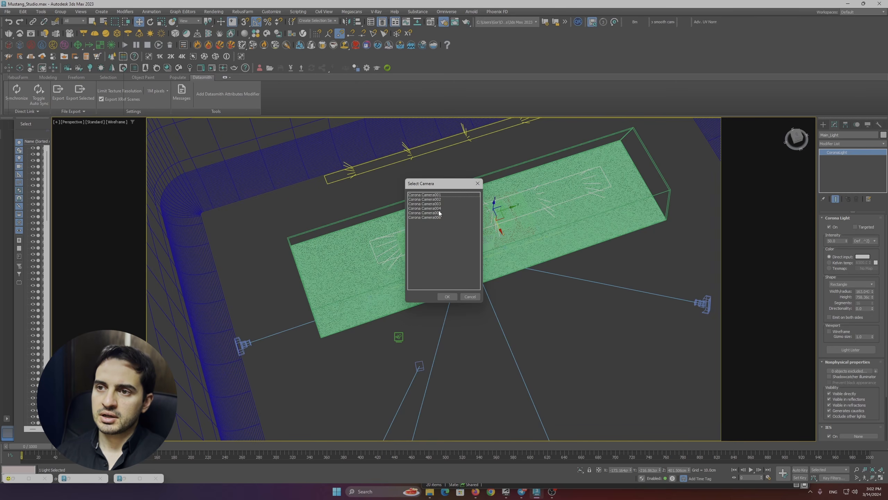
{"action": "double_click", "coordinate": [439, 210]}
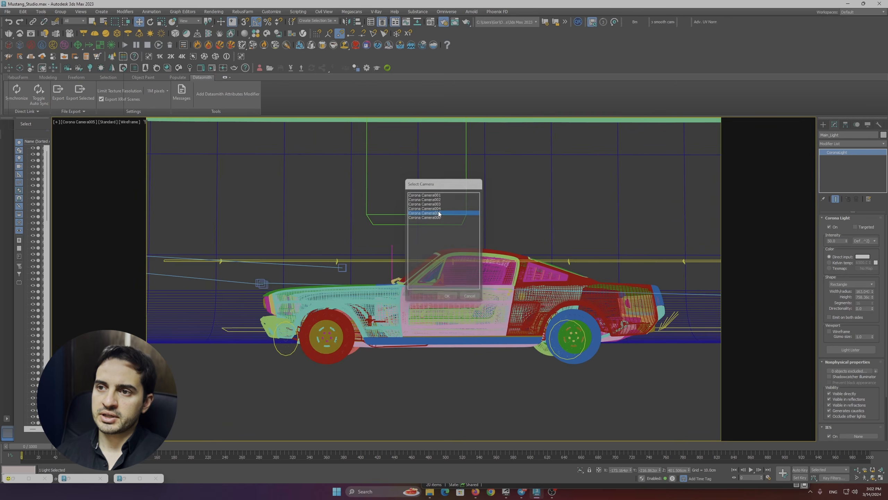
{"action": "left_click", "coordinate": [445, 22]}
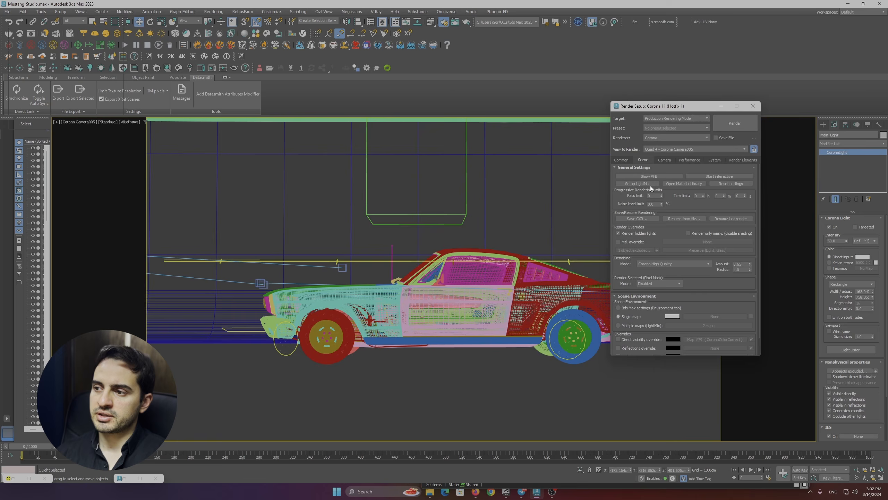
{"action": "left_click", "coordinate": [706, 175]}
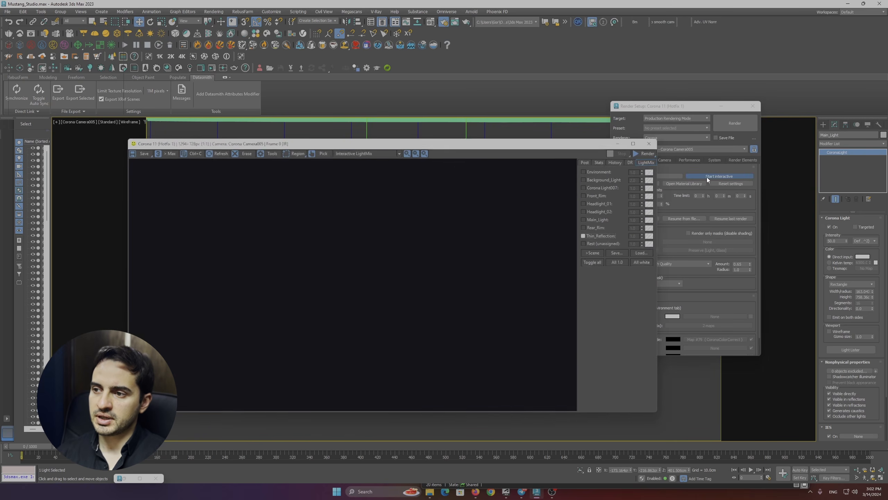
{"action": "left_click_drag", "start_coordinate": [600, 141], "coordinate": [538, 136]}
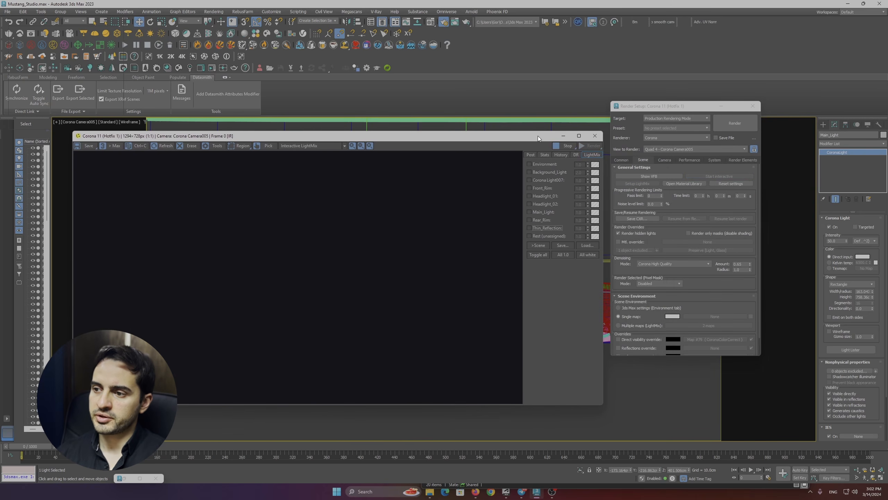
{"action": "left_click", "coordinate": [563, 147]}
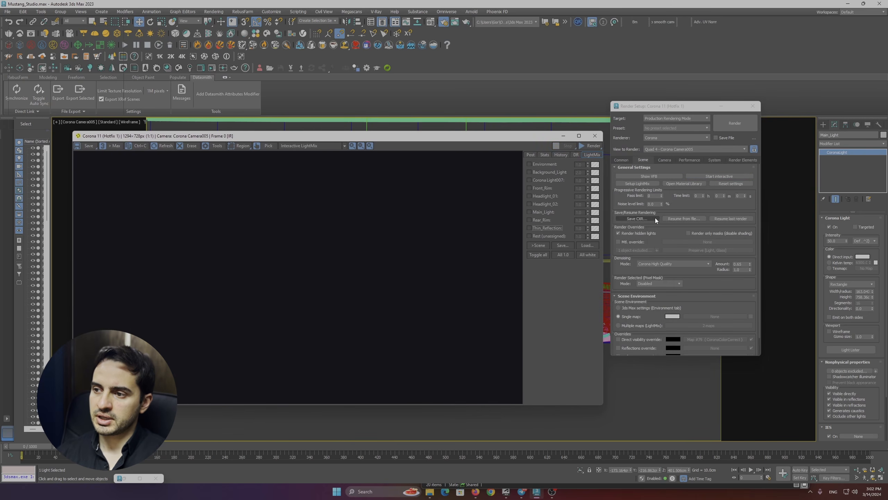
Review the options for separating LightMix layers in the LightMix setup and close it without generating.
{"action": "left_click", "coordinate": [636, 183]}
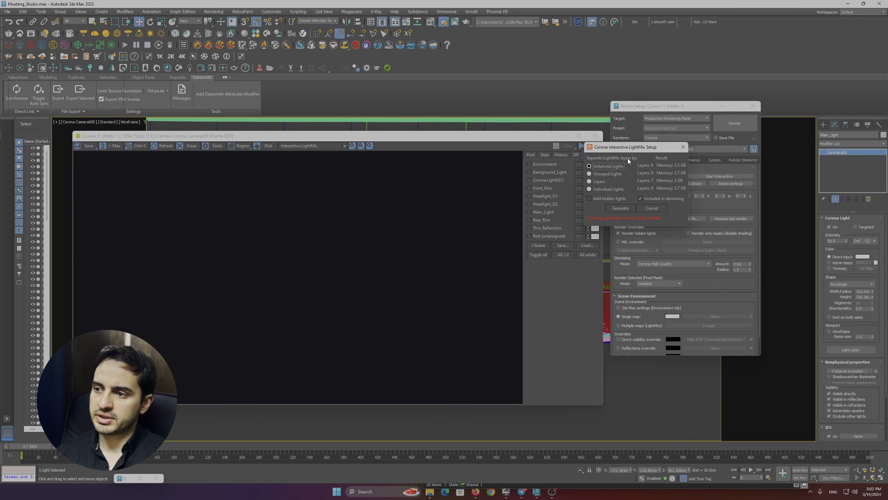
{"action": "left_click", "coordinate": [683, 147]}
{"action": "left_click", "coordinate": [635, 183]}
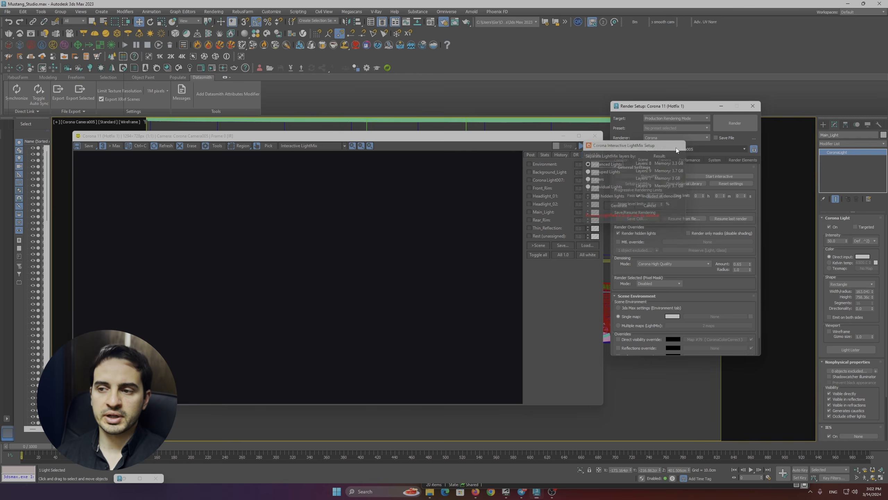
{"action": "left_click", "coordinate": [618, 205]}
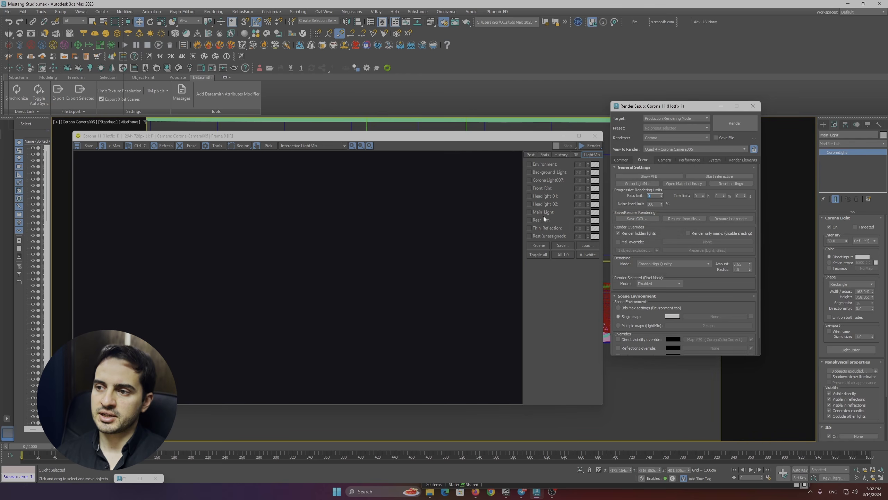
Restart the interactive render with only the Main_Light layer enabled in the LightMix and inspect the car.
{"action": "left_click_drag", "start_coordinate": [516, 135], "coordinate": [519, 105]}
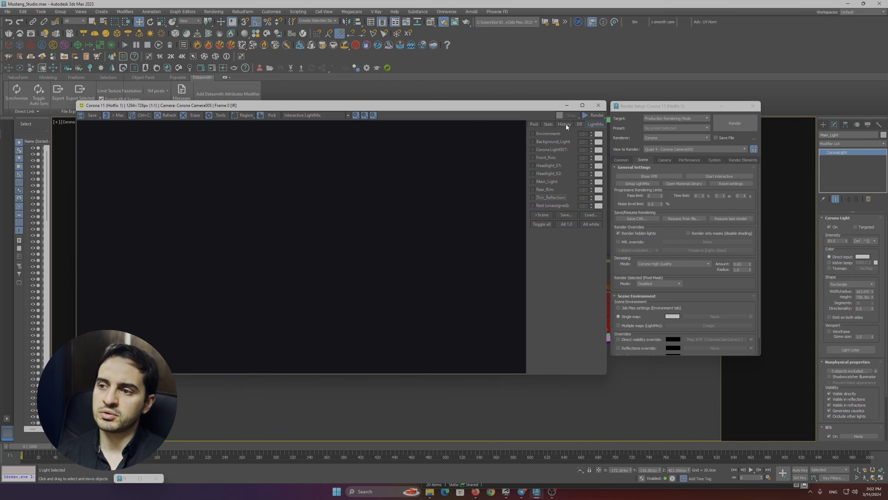
{"action": "left_click", "coordinate": [587, 115]}
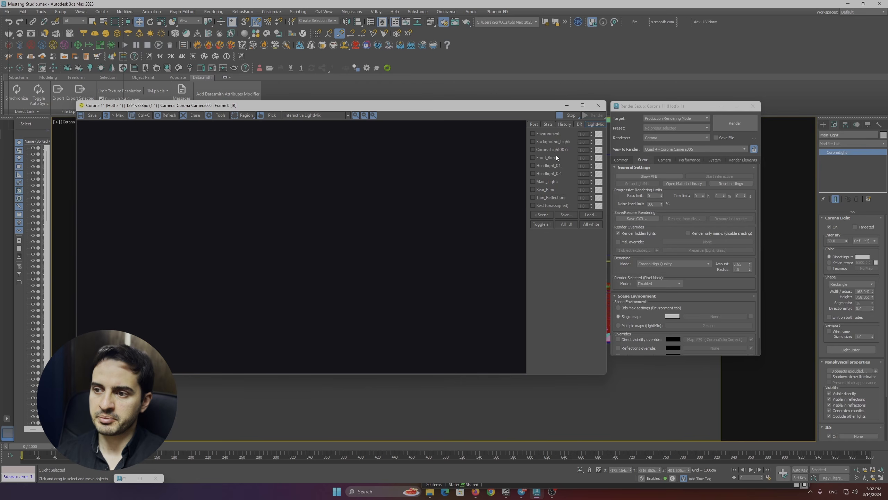
{"action": "left_click", "coordinate": [533, 181]}
{"action": "left_click_drag", "start_coordinate": [475, 108], "coordinate": [541, 116]}
{"action": "scroll", "coordinate": [454, 251], "scroll_direction": "up", "scroll_amount": 1}
{"action": "scroll", "coordinate": [454, 251], "scroll_direction": "down", "scroll_amount": 1}
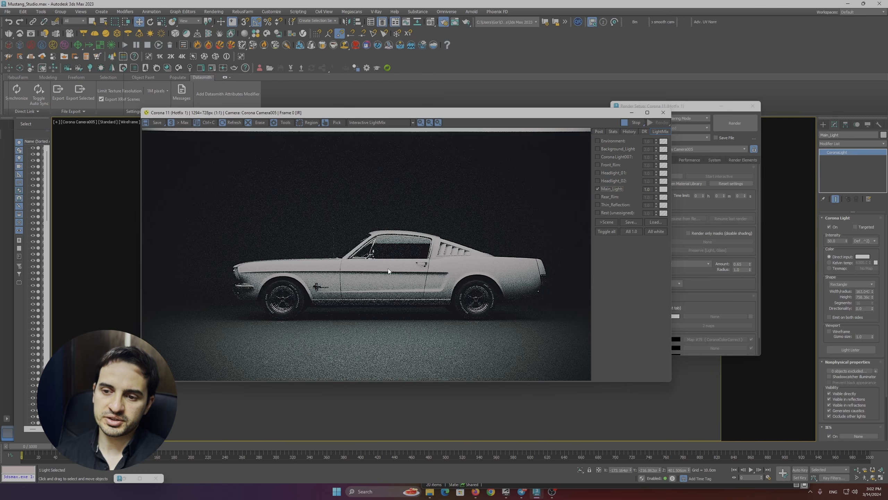
{"action": "scroll", "coordinate": [263, 270], "scroll_direction": "up", "scroll_amount": 1}
{"action": "scroll", "coordinate": [278, 260], "scroll_direction": "down", "scroll_amount": 1}
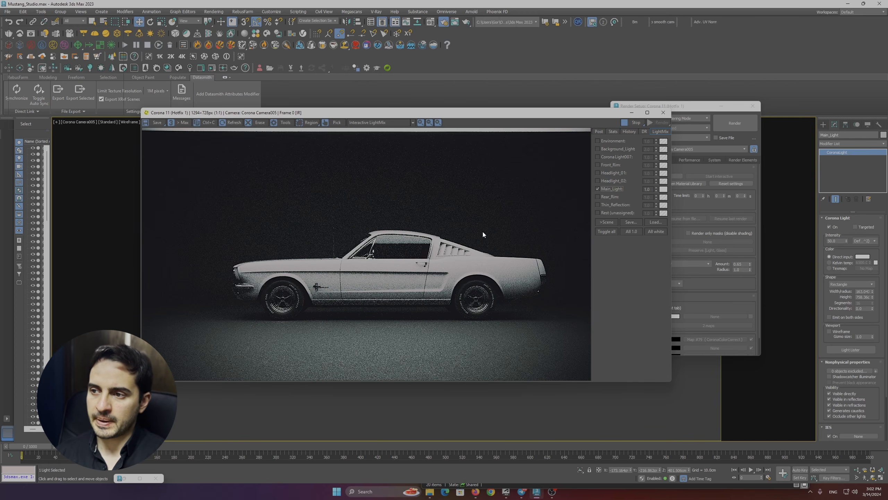
Show the render's tone mapping settings and enlarge the frame buffer window, repositioning it over the viewport.
{"action": "left_click", "coordinate": [598, 131]}
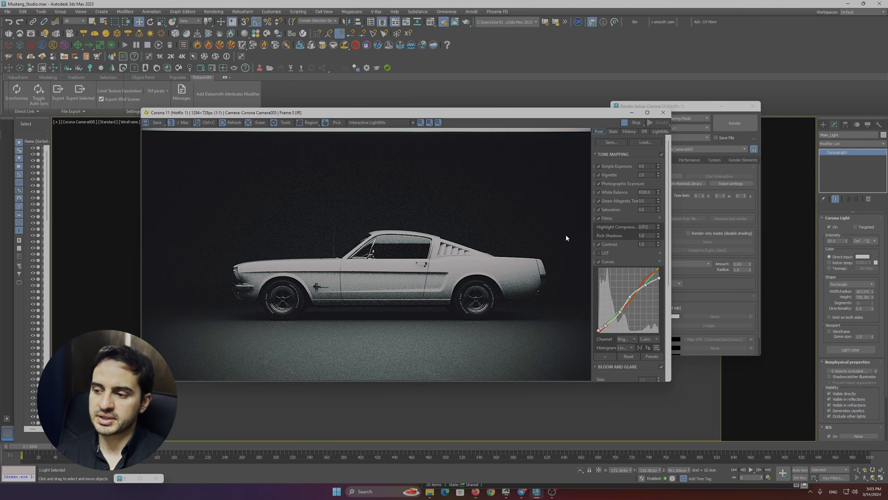
{"action": "left_click_drag", "start_coordinate": [668, 379], "coordinate": [754, 427]}
{"action": "left_click_drag", "start_coordinate": [588, 115], "coordinate": [559, 102]}
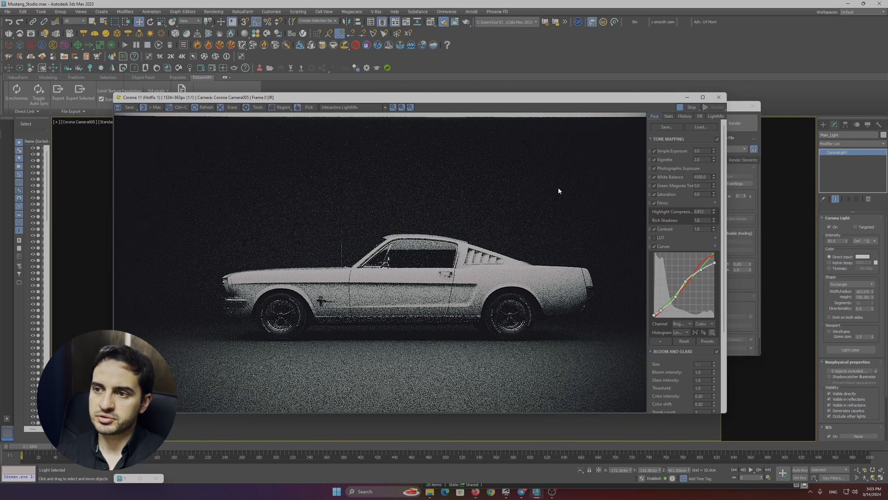
{"action": "left_click_drag", "start_coordinate": [509, 98], "coordinate": [513, 97]}
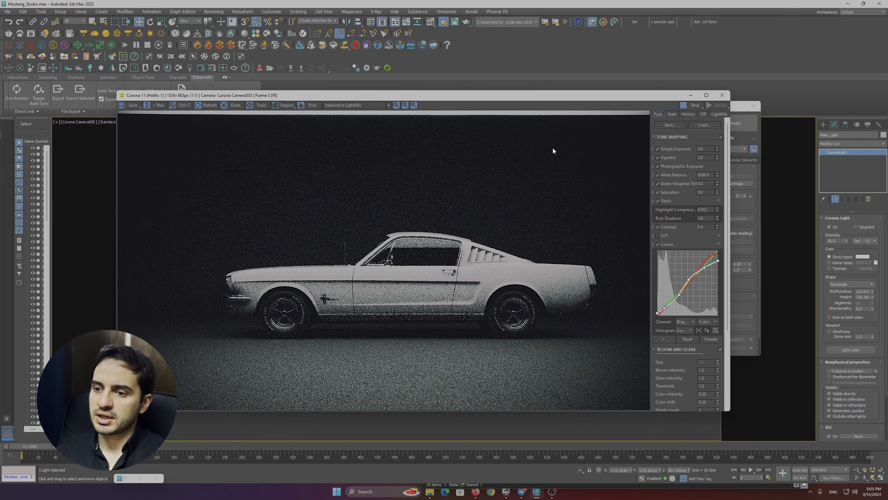
Disable Tone Mapping for the whole render, inspect the car body up close without it, and re-enable it.
{"action": "left_click", "coordinate": [720, 137]}
{"action": "scroll", "coordinate": [462, 248], "scroll_direction": "up", "scroll_amount": 3}
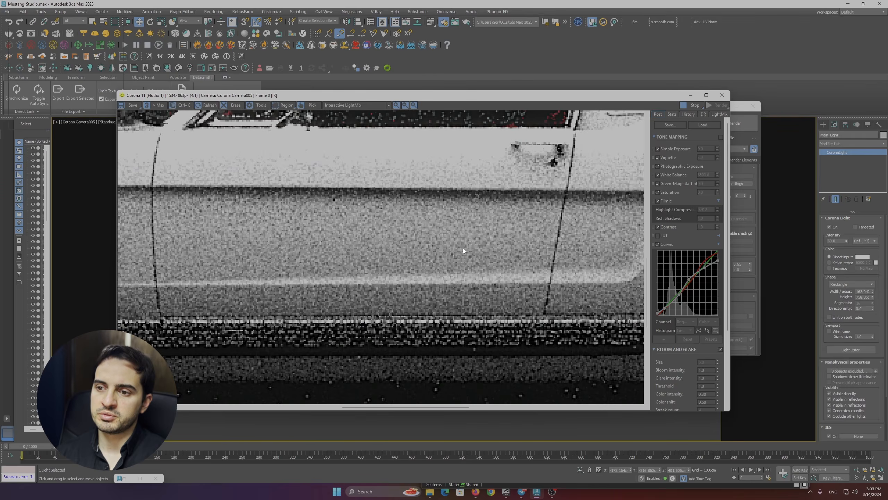
{"action": "scroll", "coordinate": [463, 278], "scroll_direction": "down", "scroll_amount": 3}
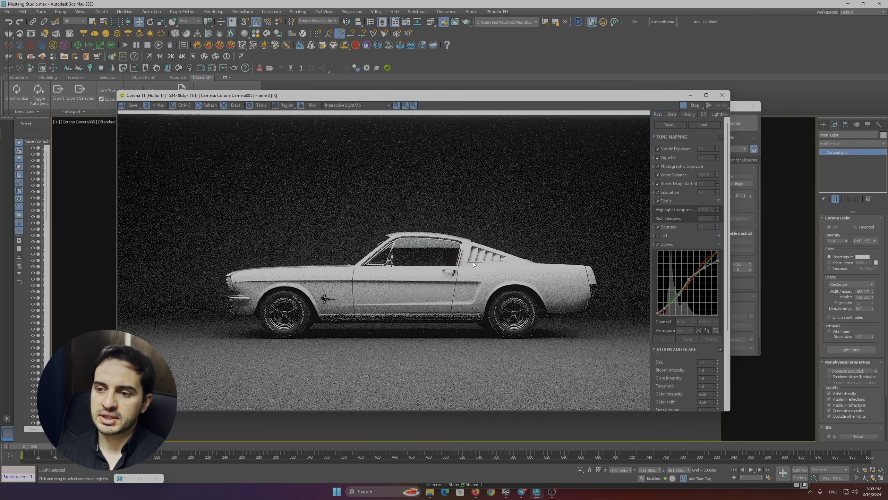
{"action": "scroll", "coordinate": [256, 275], "scroll_direction": "up", "scroll_amount": 1}
{"action": "scroll", "coordinate": [257, 275], "scroll_direction": "down", "scroll_amount": 1}
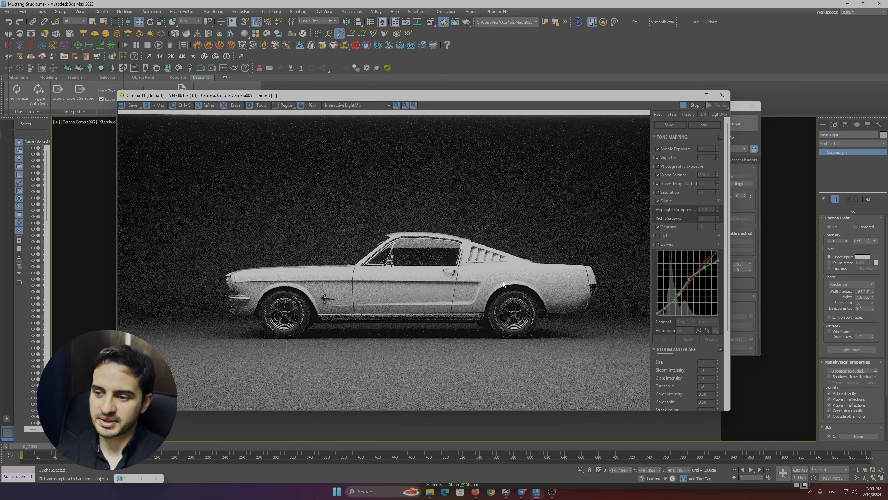
{"action": "scroll", "coordinate": [503, 285], "scroll_direction": "up", "scroll_amount": 1}
{"action": "scroll", "coordinate": [496, 267], "scroll_direction": "down", "scroll_amount": 1}
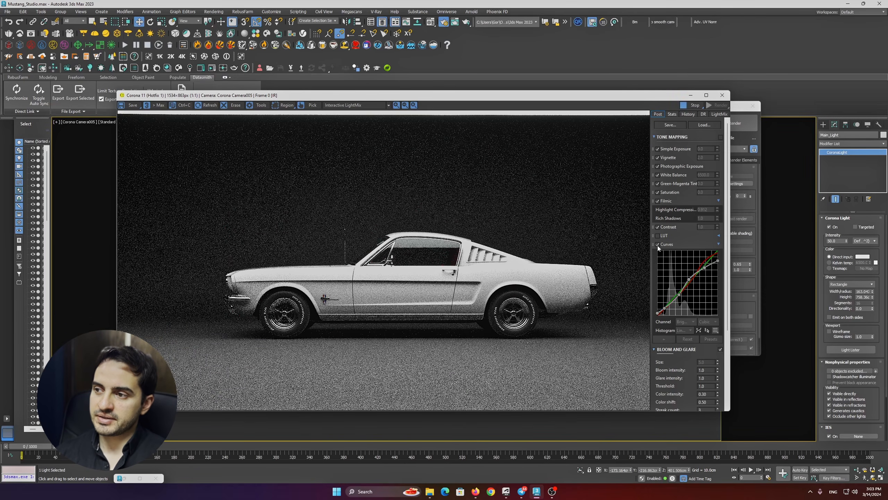
{"action": "left_click", "coordinate": [720, 137]}
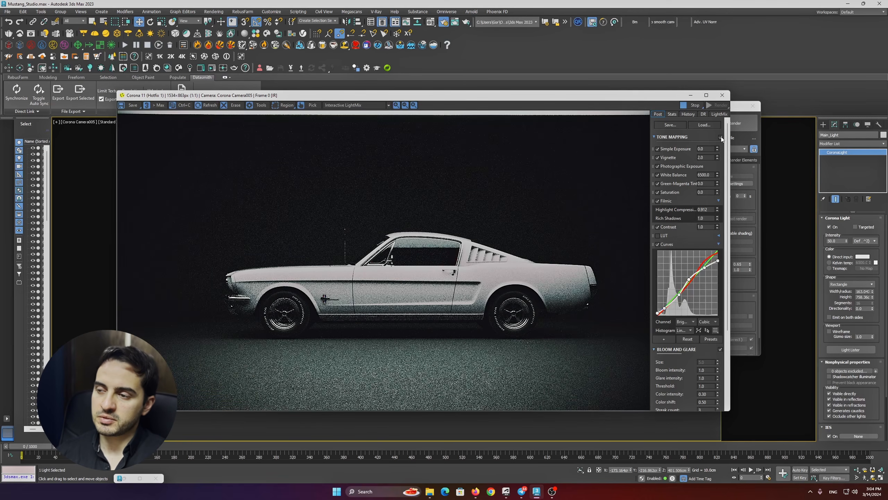
Switch the Vignette and Filmic tone mapping operators off and on in turn to compare their effect on the render.
{"action": "left_click", "coordinate": [658, 158]}
{"action": "left_click", "coordinate": [657, 158]}
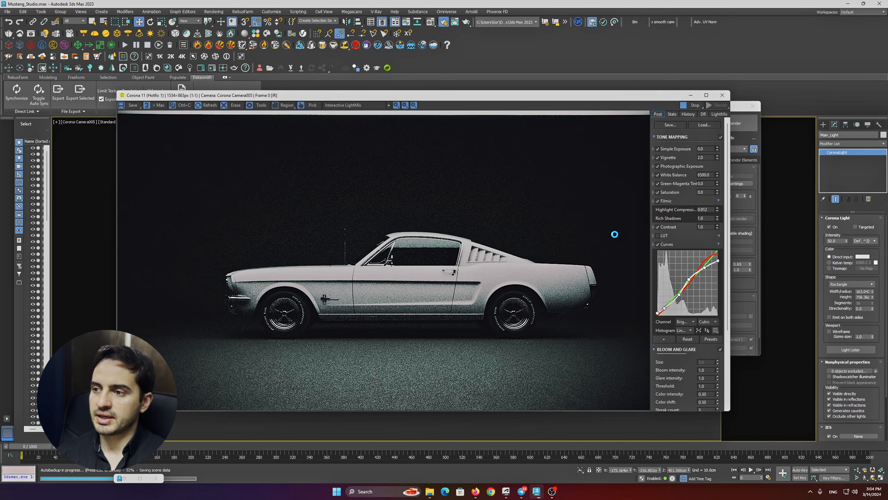
{"action": "left_click", "coordinate": [657, 201]}
{"action": "left_click", "coordinate": [657, 201]}
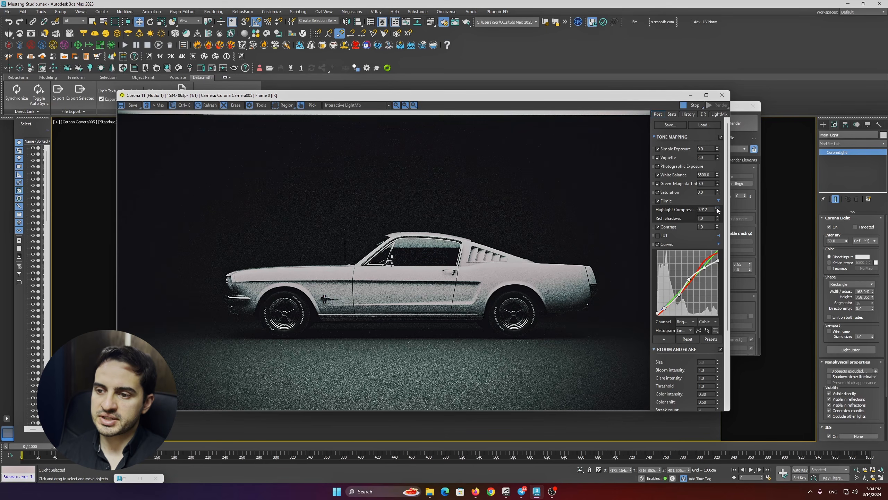
Try lowering Highlight Compression to 0.644, restore it to 0.912, and check the highlights on the car body.
{"action": "mouse_move", "coordinate": [717, 210]}
{"action": "left_mouse_down"}
{"action": "mouse_move", "coordinate": [716, 251]}
{"action": "mouse_move", "coordinate": [710, 187]}
{"action": "mouse_move", "coordinate": [709, 218]}
{"action": "left_mouse_up"}
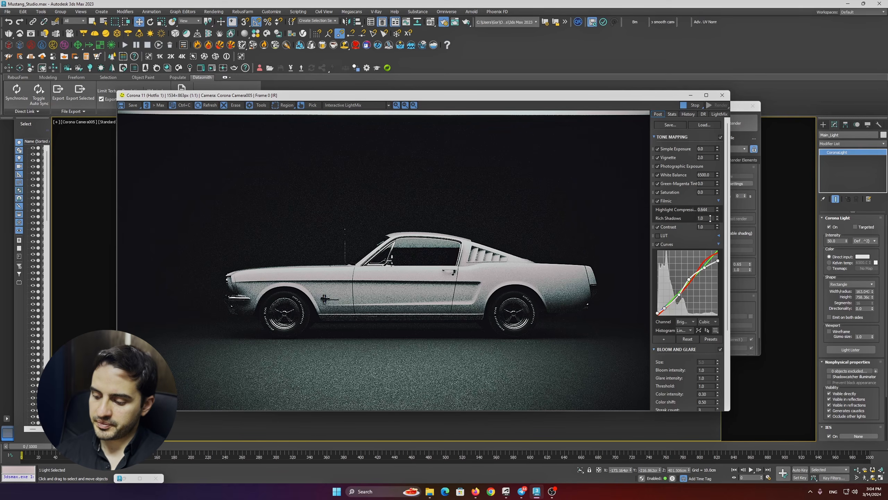
{"action": "double_click", "coordinate": [706, 209]}
{"action": "key", "text": "BackSpace"}
{"action": "type", "text": ".91"}
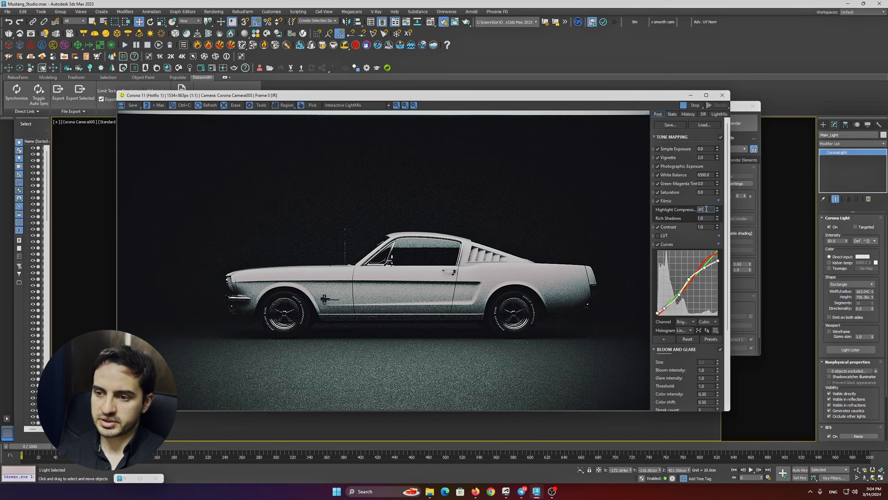
{"action": "type", "text": "2"}
{"action": "key", "text": "Return"}
{"action": "scroll", "coordinate": [462, 273], "scroll_direction": "up", "scroll_amount": 1}
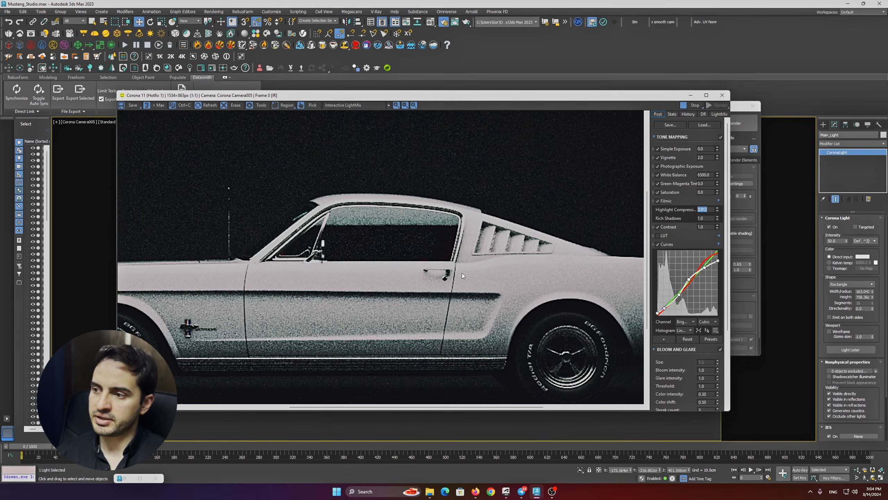
{"action": "scroll", "coordinate": [462, 273], "scroll_direction": "down", "scroll_amount": 1}
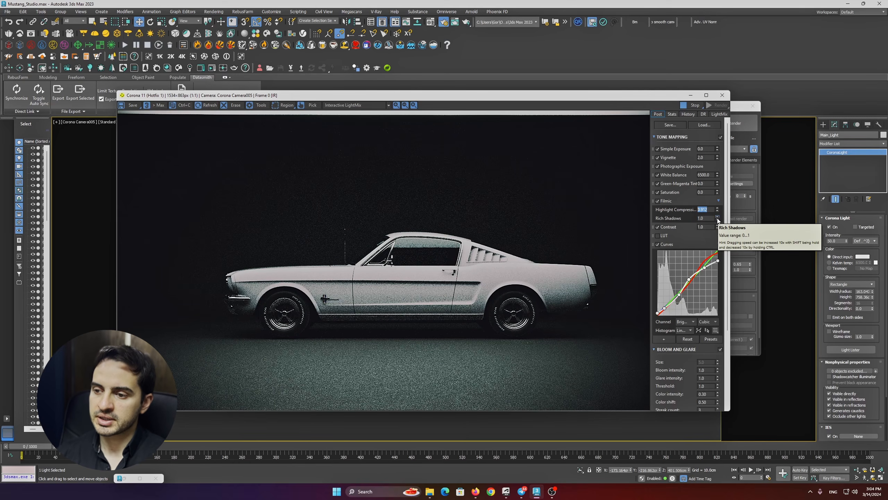
Try adjusting Rich Shadows, then test a Contrast of 3 and set it back to 1.
{"action": "left_click_drag", "start_coordinate": [718, 219], "coordinate": [725, 269]}
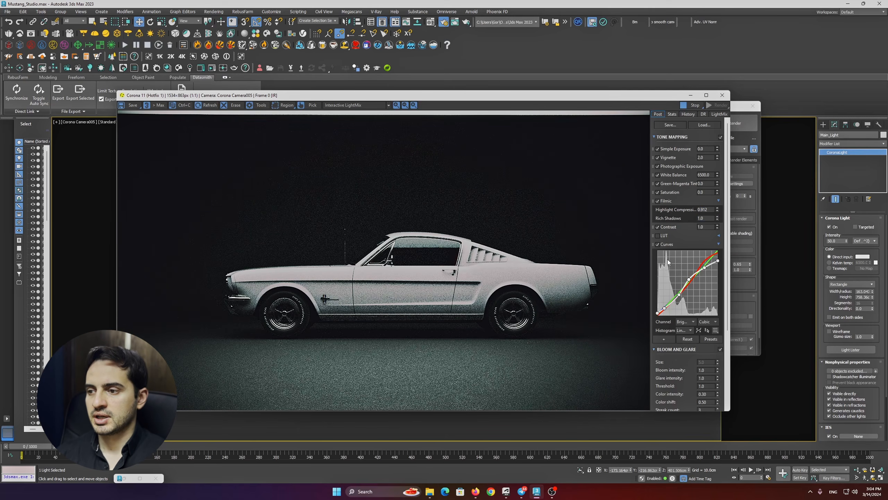
{"action": "double_click", "coordinate": [703, 226]}
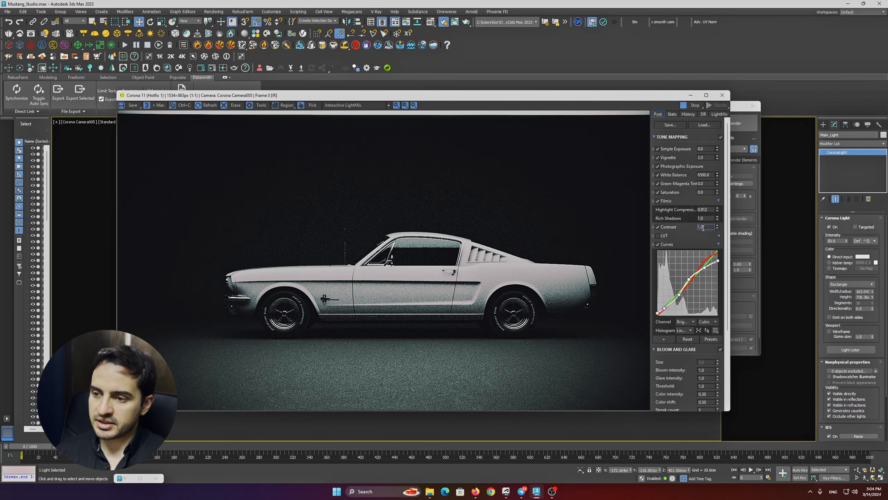
{"action": "type", "text": "3"}
{"action": "key", "text": "Return"}
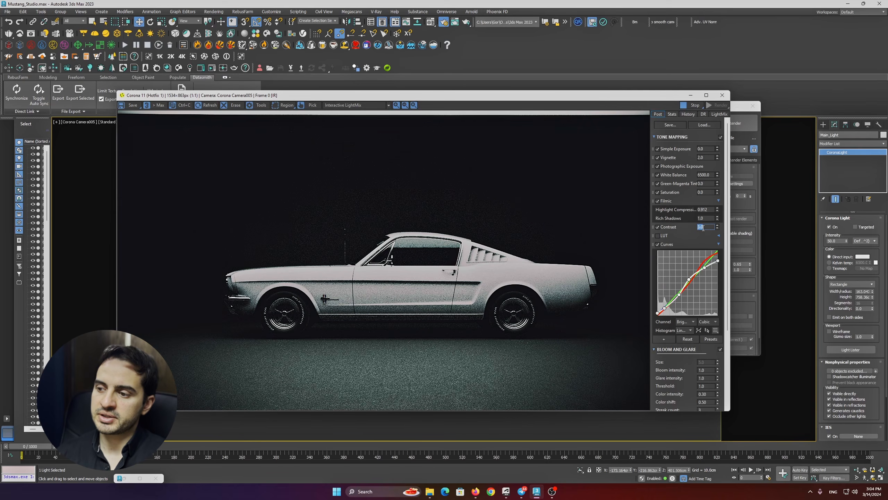
{"action": "type", "text": "1"}
{"action": "key", "text": "Return"}
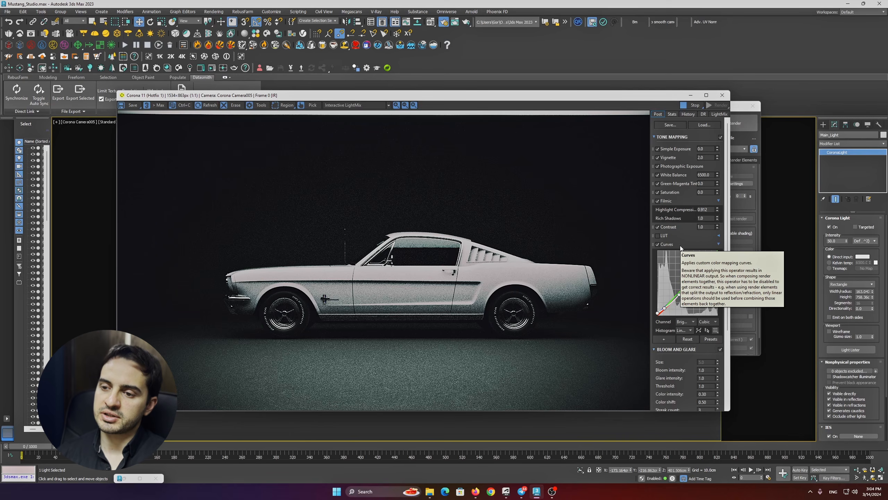
Compare the render with and without Curves, and pull the curve's highlight end point down and back up.
{"action": "left_click", "coordinate": [657, 245]}
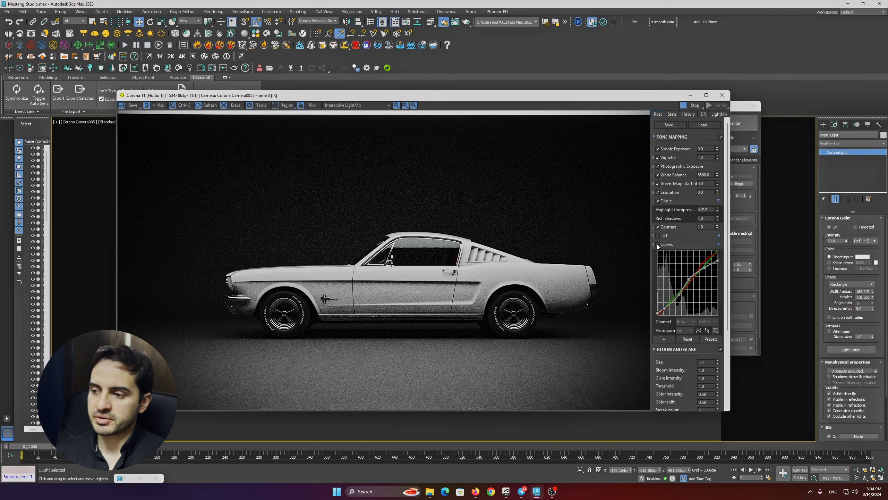
{"action": "left_click", "coordinate": [657, 244]}
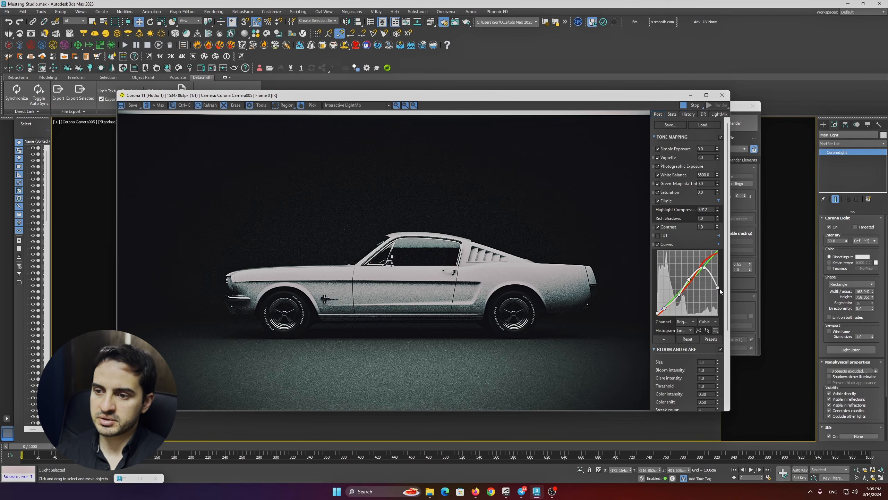
{"action": "left_click_drag", "start_coordinate": [720, 289], "coordinate": [731, 260]}
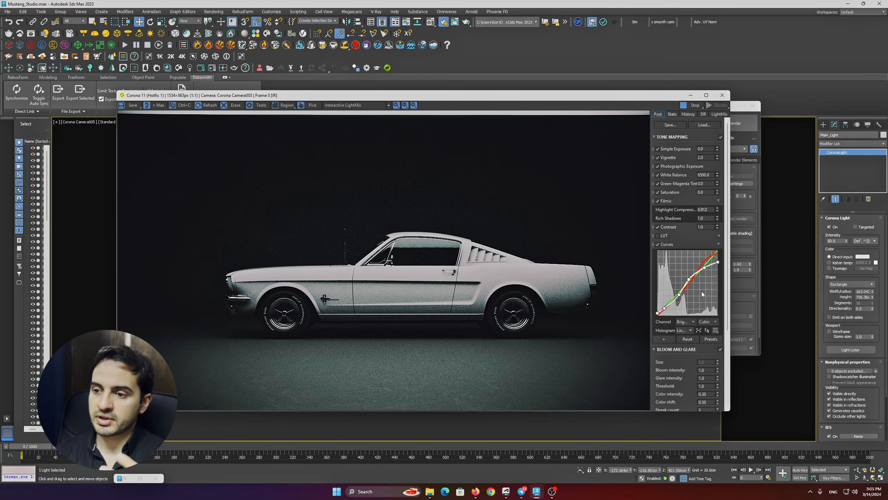
{"action": "left_click", "coordinate": [658, 245]}
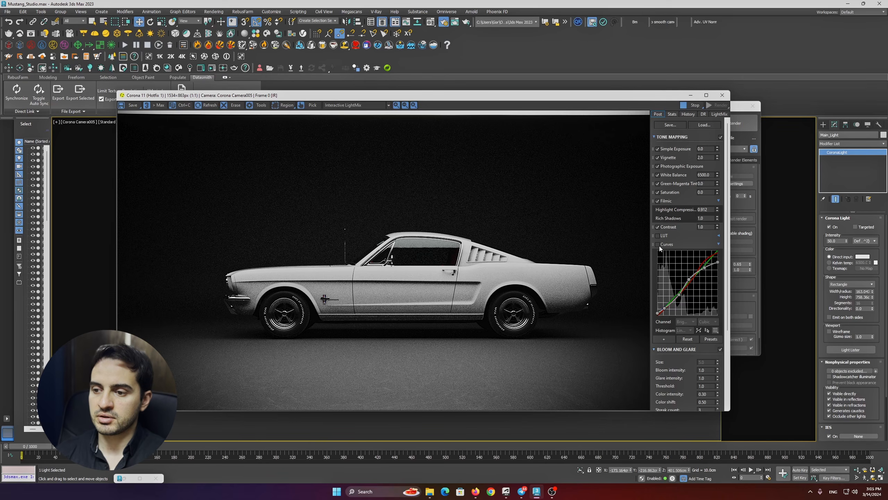
{"action": "left_click", "coordinate": [658, 244]}
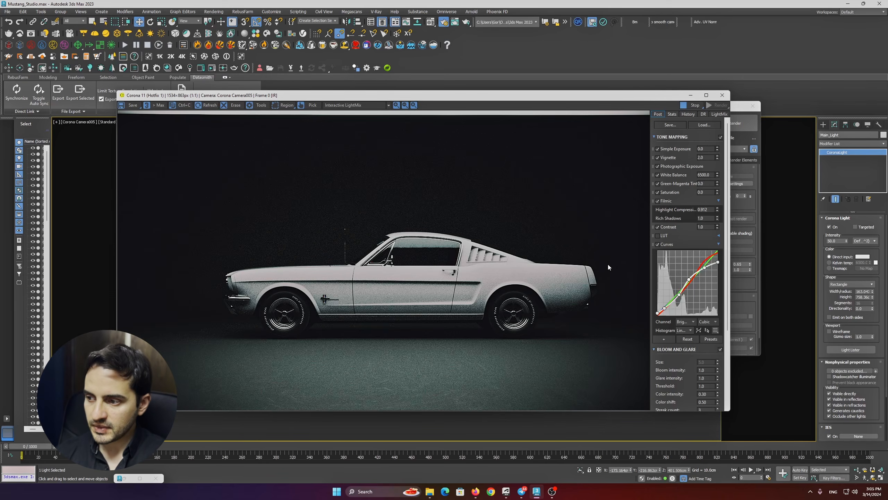
Review the Bloom and Glare, Sharpening/Blurring and Denoising settings, and return to the tone mapping options.
{"action": "scroll", "coordinate": [713, 306], "scroll_direction": "down", "scroll_amount": 2}
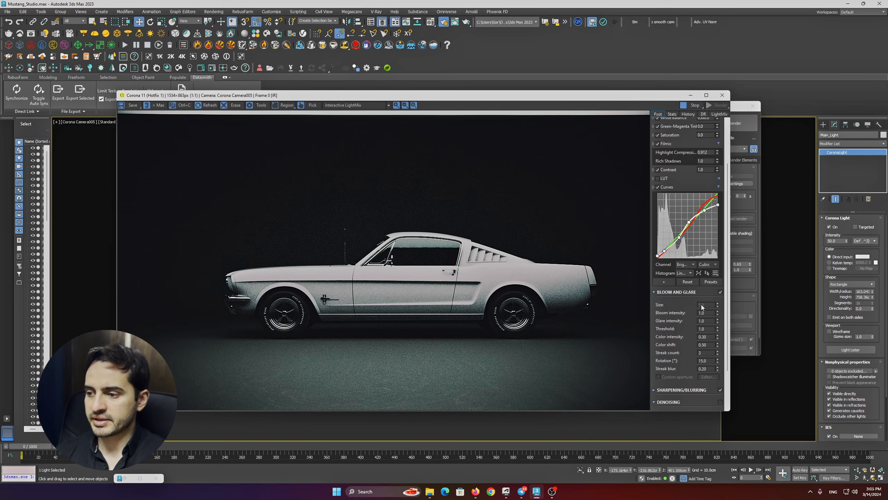
{"action": "scroll", "coordinate": [713, 329], "scroll_direction": "down", "scroll_amount": 3}
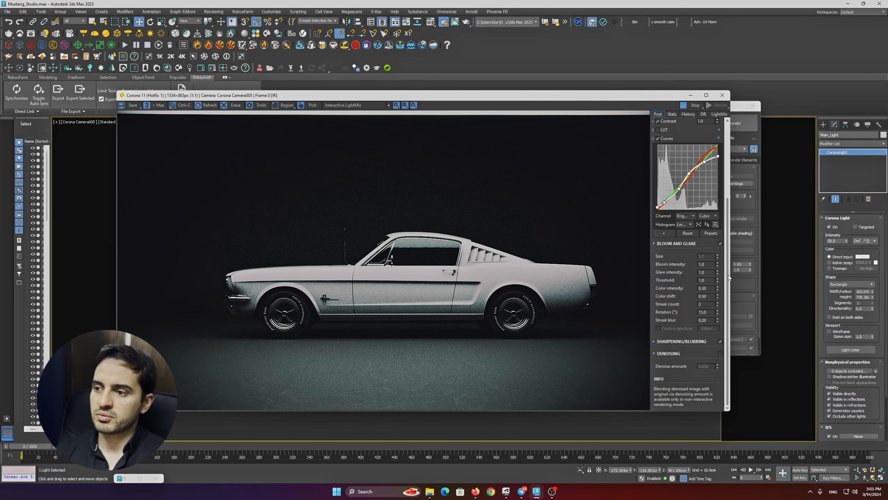
{"action": "left_click_drag", "start_coordinate": [728, 275], "coordinate": [729, 191]}
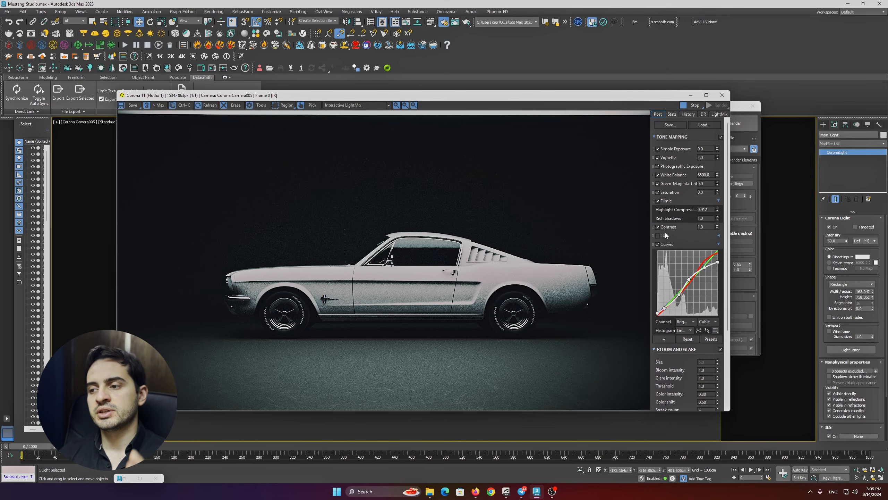
{"action": "mouse_move", "coordinate": [665, 234]}
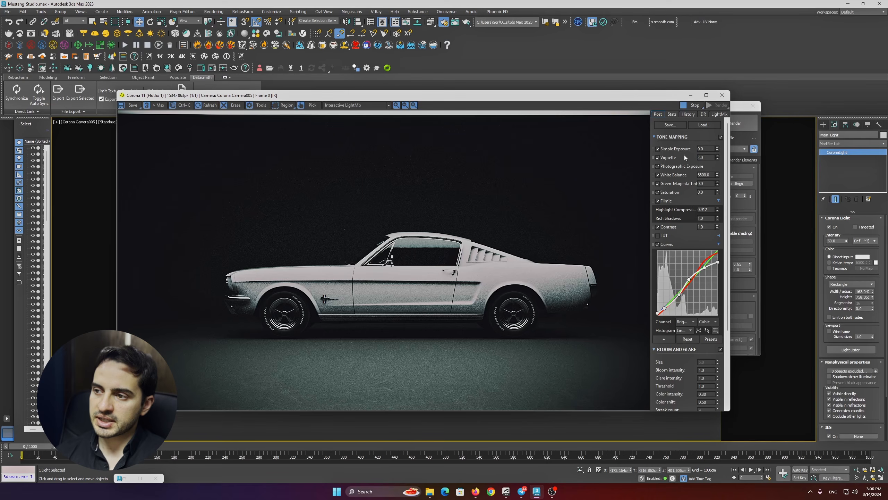
Enable the Thin_Reflection layer alongside Main_Light in the LightMix and compare its effect on the front of the car.
{"action": "left_click", "coordinate": [719, 114]}
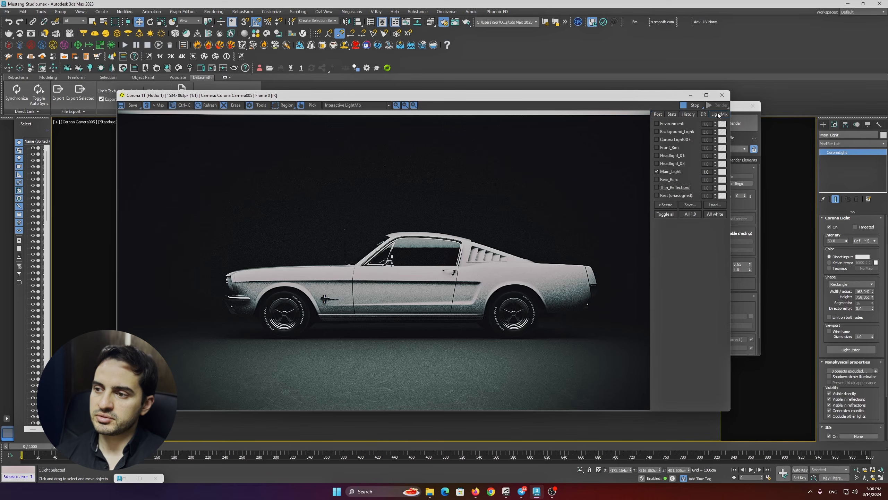
{"action": "left_click", "coordinate": [657, 187]}
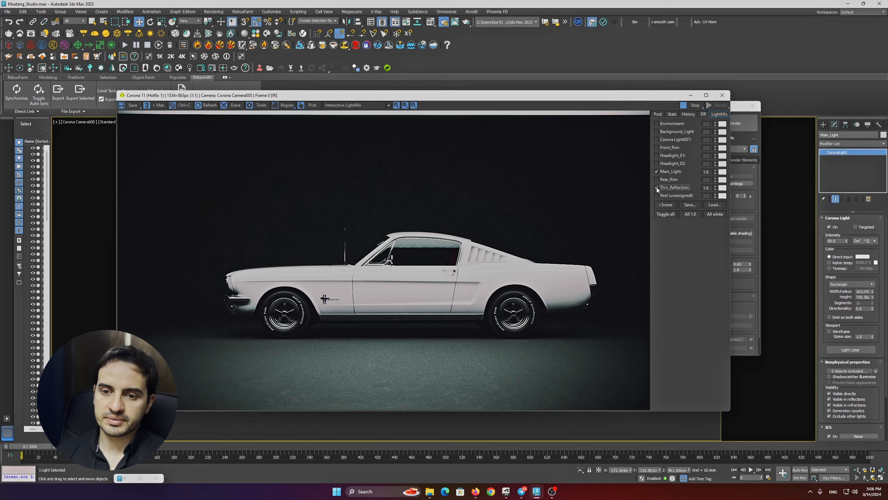
{"action": "scroll", "coordinate": [241, 279], "scroll_direction": "up", "scroll_amount": 2}
{"action": "scroll", "coordinate": [207, 281], "scroll_direction": "down", "scroll_amount": 1}
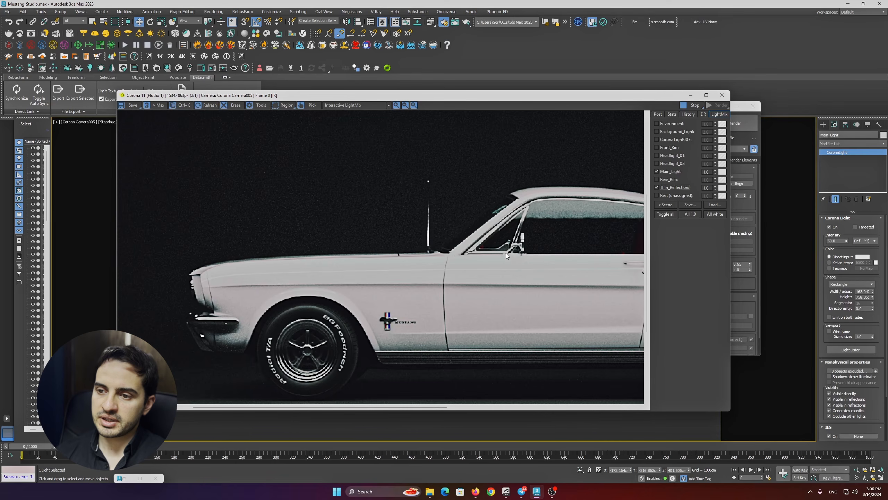
{"action": "left_click", "coordinate": [656, 187]}
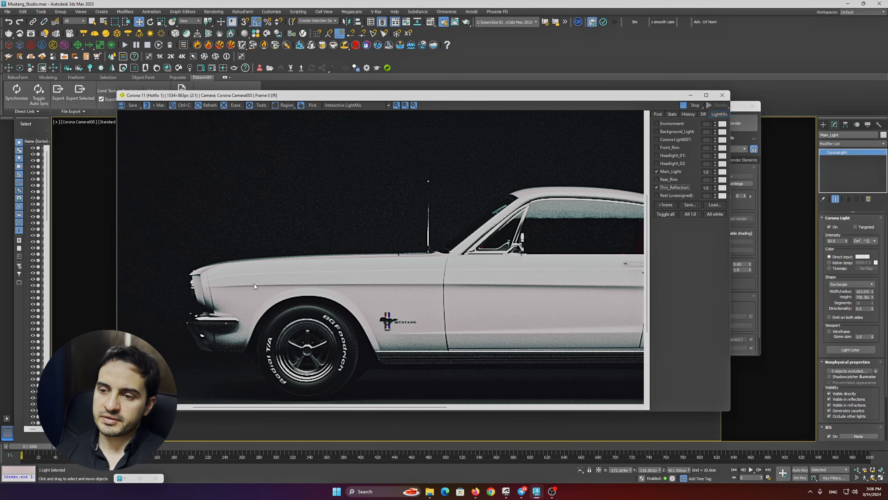
Examine the thin reflection along the car's body up close, from the front fender and door to the rear.
{"action": "scroll", "coordinate": [254, 283], "scroll_direction": "down", "scroll_amount": 1}
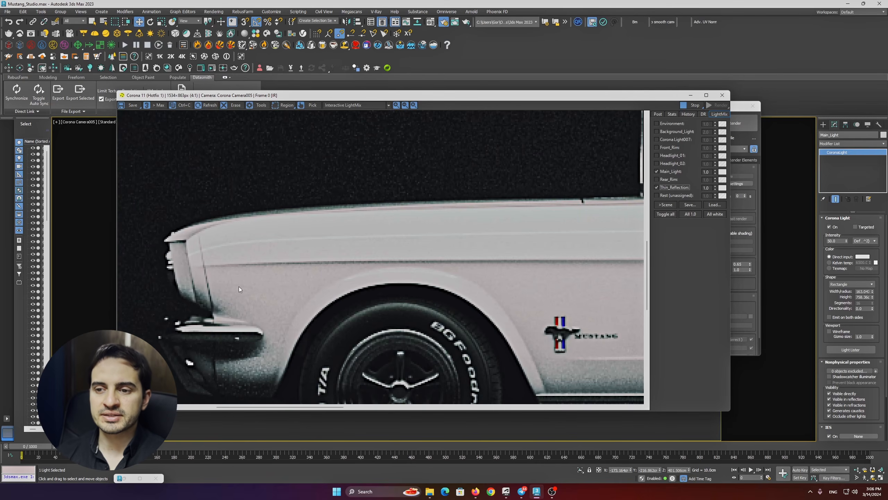
{"action": "scroll", "coordinate": [239, 286], "scroll_direction": "up", "scroll_amount": 2}
{"action": "scroll", "coordinate": [182, 273], "scroll_direction": "down", "scroll_amount": 1}
{"action": "middle_click_drag", "start_coordinate": [507, 261], "coordinate": [345, 267]}
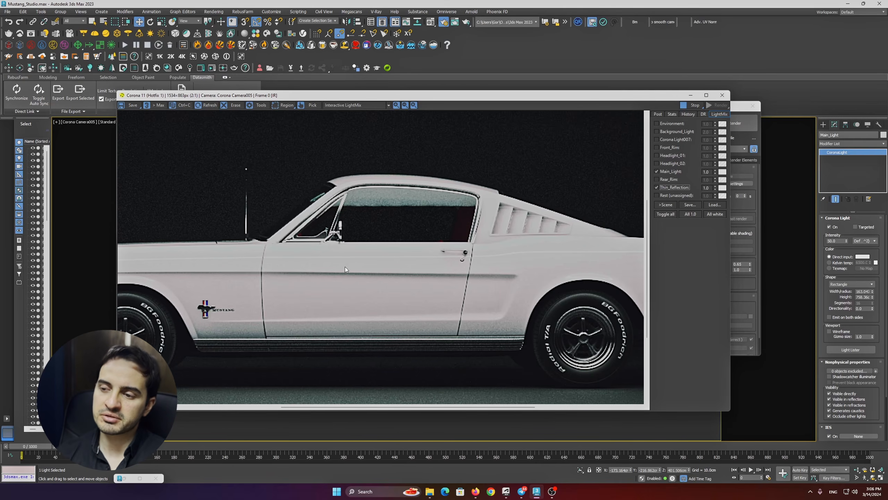
{"action": "scroll", "coordinate": [441, 260], "scroll_direction": "down", "scroll_amount": 1}
{"action": "scroll", "coordinate": [589, 270], "scroll_direction": "up", "scroll_amount": 1}
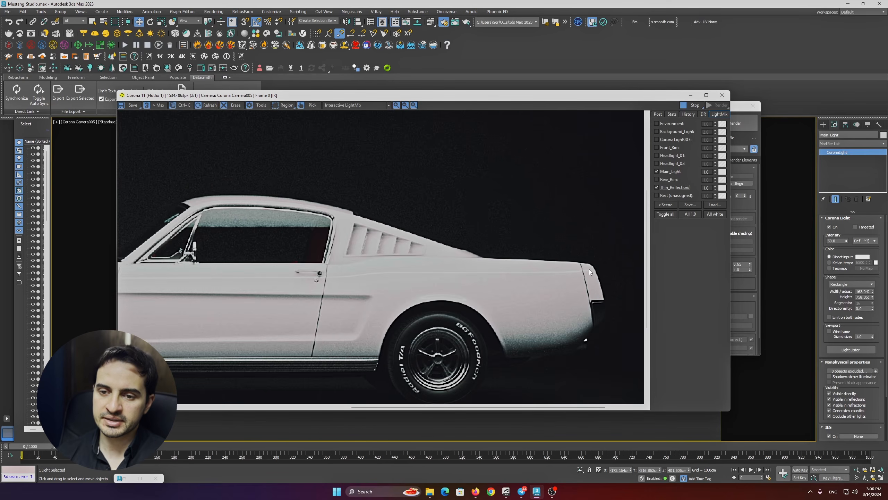
{"action": "scroll", "coordinate": [589, 269], "scroll_direction": "down", "scroll_amount": 1}
{"action": "scroll", "coordinate": [282, 288], "scroll_direction": "up", "scroll_amount": 2}
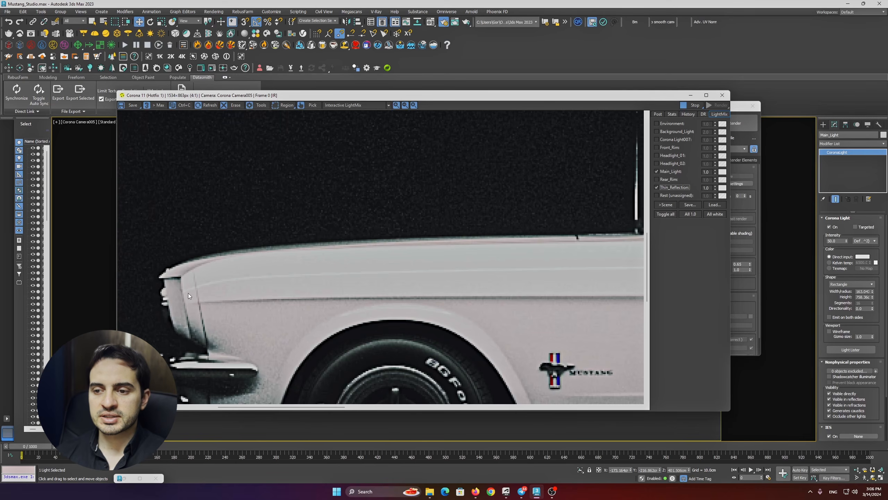
{"action": "scroll", "coordinate": [179, 293], "scroll_direction": "down", "scroll_amount": 1}
{"action": "scroll", "coordinate": [415, 283], "scroll_direction": "up", "scroll_amount": 2}
{"action": "scroll", "coordinate": [428, 276], "scroll_direction": "down", "scroll_amount": 1}
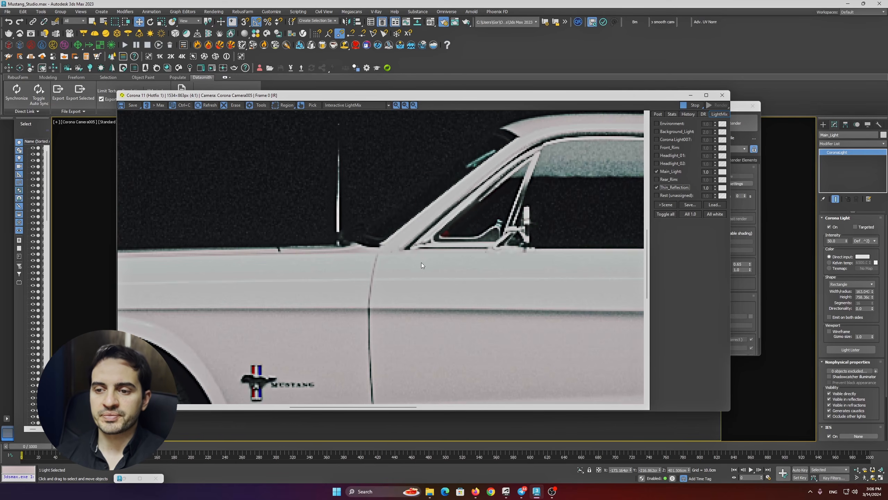
{"action": "scroll", "coordinate": [371, 274], "scroll_direction": "up", "scroll_amount": 1}
{"action": "scroll", "coordinate": [371, 274], "scroll_direction": "down", "scroll_amount": 1}
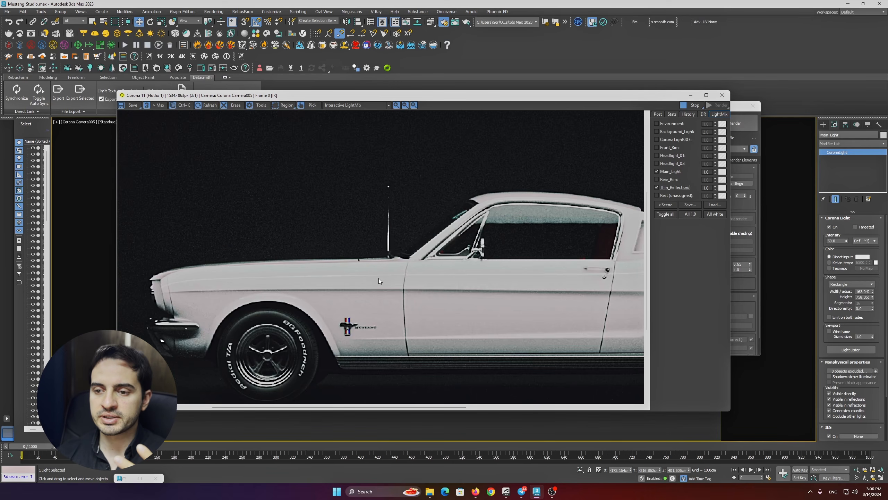
{"action": "scroll", "coordinate": [392, 280], "scroll_direction": "up", "scroll_amount": 1}
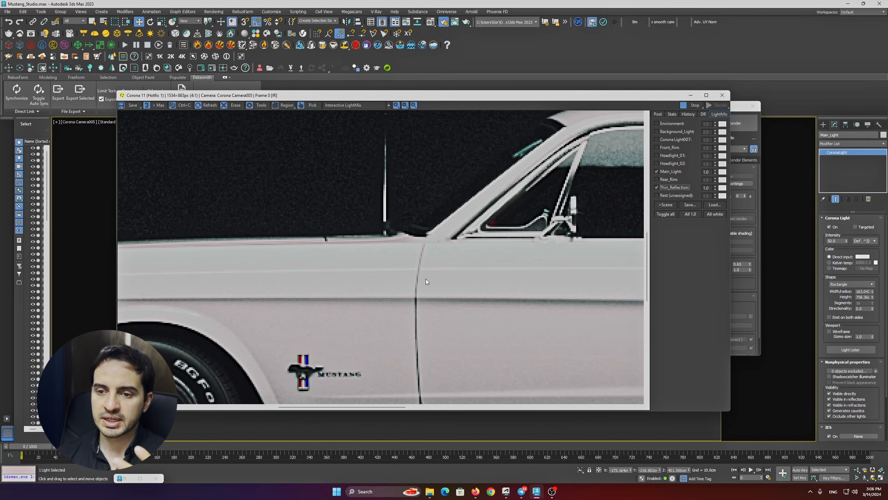
Trace the highlight line along the hood, door and rear quarter panel in close-up, and return to the full car.
{"action": "middle_click_drag", "start_coordinate": [296, 275], "coordinate": [526, 275]}
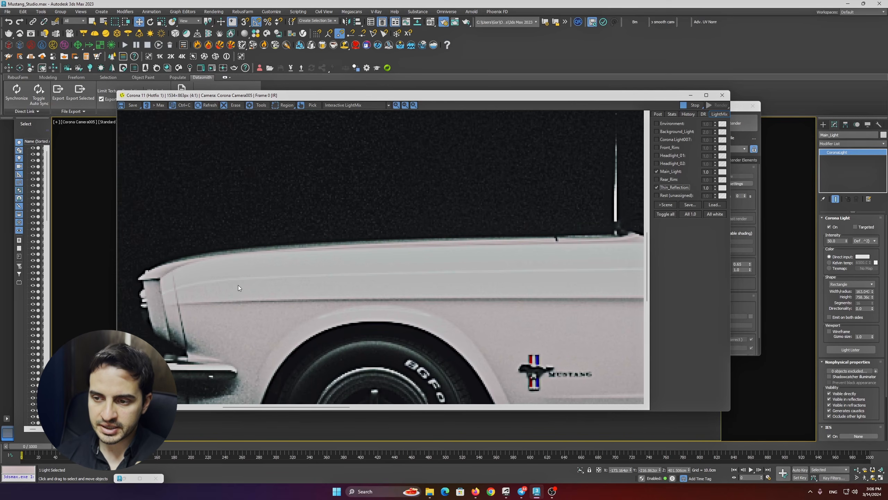
{"action": "scroll", "coordinate": [198, 292], "scroll_direction": "down", "scroll_amount": 1}
{"action": "middle_click_drag", "start_coordinate": [569, 292], "coordinate": [355, 282]}
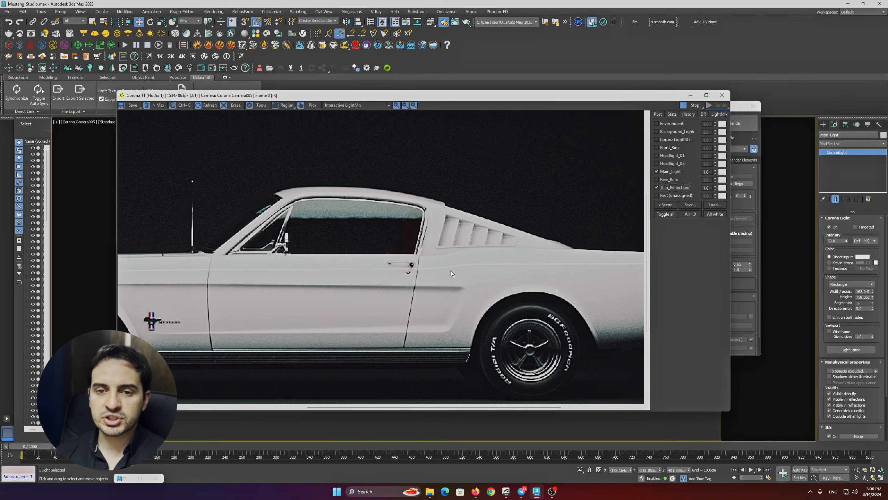
{"action": "scroll", "coordinate": [451, 262], "scroll_direction": "up", "scroll_amount": 1}
{"action": "scroll", "coordinate": [403, 268], "scroll_direction": "down", "scroll_amount": 1}
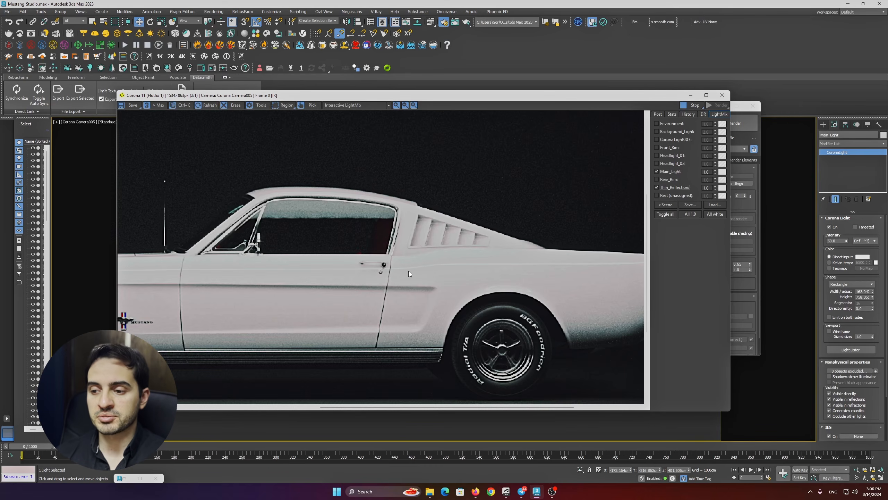
{"action": "scroll", "coordinate": [408, 269], "scroll_direction": "down", "scroll_amount": 1}
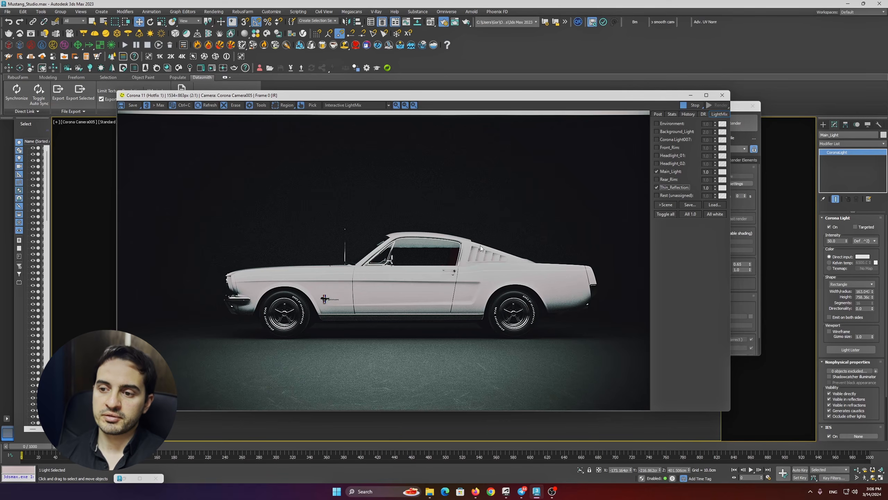
{"action": "scroll", "coordinate": [470, 274], "scroll_direction": "up", "scroll_amount": 1}
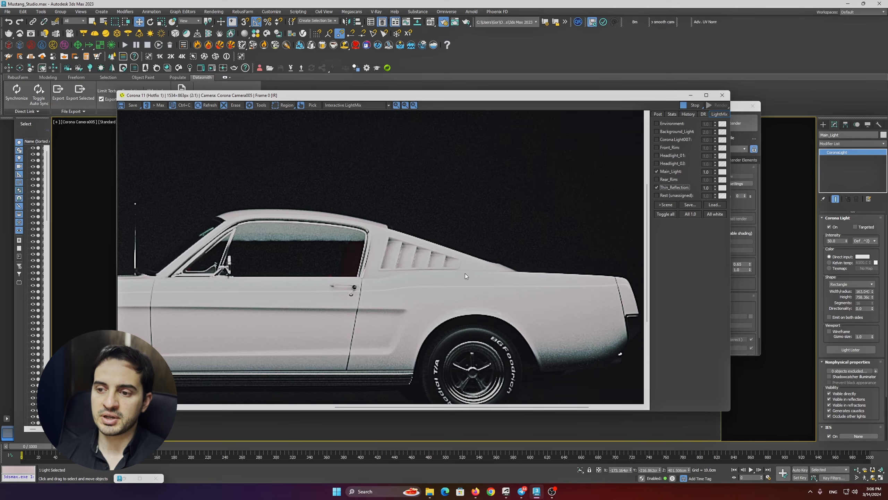
{"action": "scroll", "coordinate": [455, 277], "scroll_direction": "down", "scroll_amount": 1}
{"action": "scroll", "coordinate": [455, 276], "scroll_direction": "up", "scroll_amount": 2}
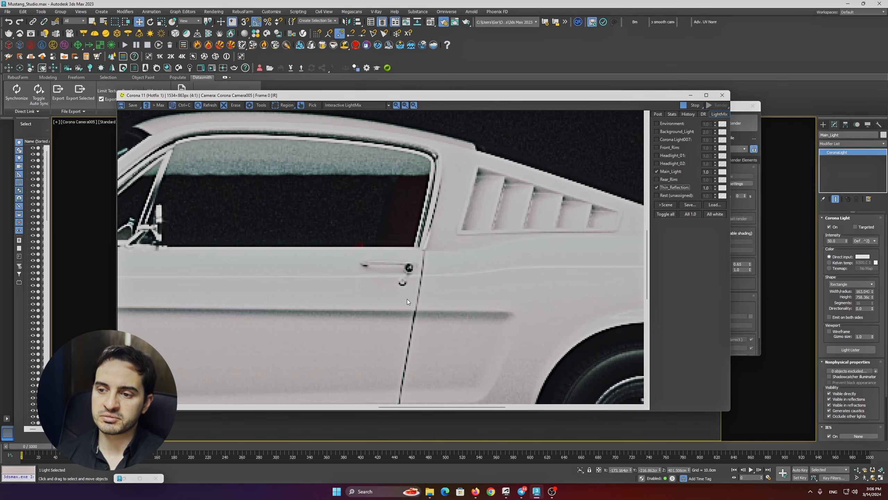
{"action": "middle_click_drag", "start_coordinate": [537, 281], "coordinate": [402, 279]}
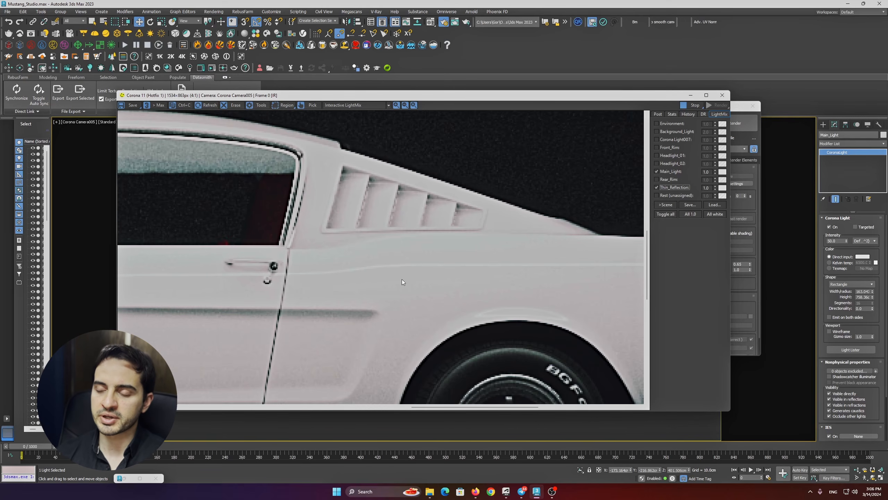
{"action": "scroll", "coordinate": [420, 271], "scroll_direction": "down", "scroll_amount": 2}
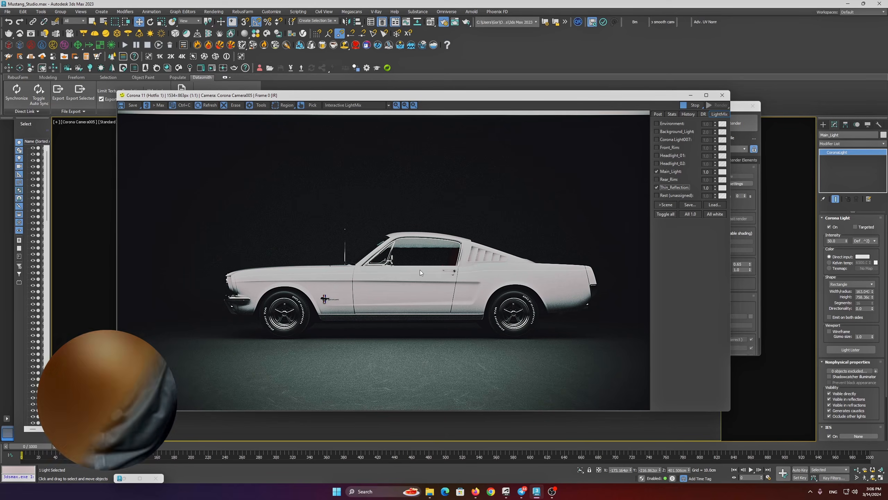
Inspect the areas around the front and rear wheels in the render with only Main_Light and Thin_Reflection active.
{"action": "left_click", "coordinate": [742, 308]}
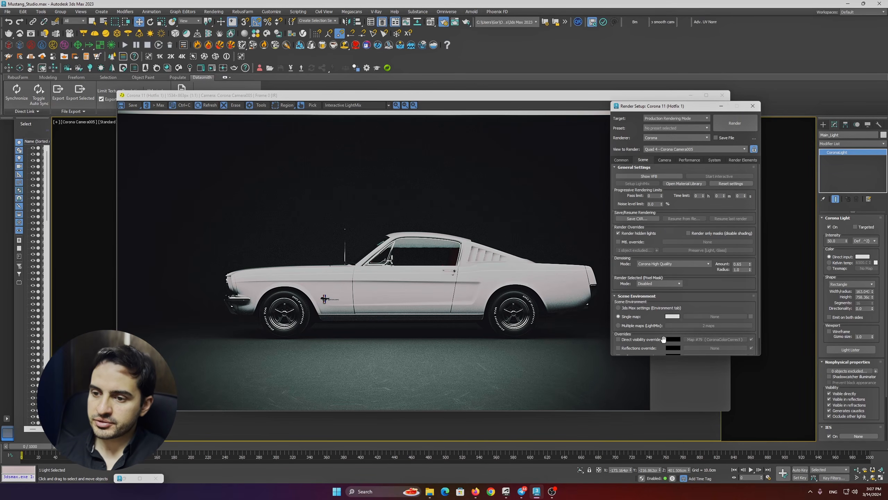
{"action": "left_click", "coordinate": [660, 365]}
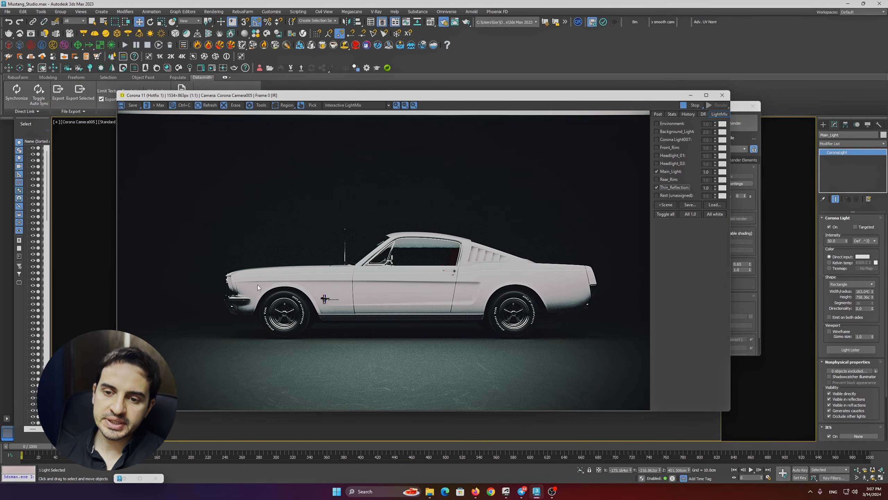
{"action": "scroll", "coordinate": [257, 285], "scroll_direction": "up", "scroll_amount": 1}
{"action": "middle_click_drag", "start_coordinate": [304, 323], "coordinate": [288, 297]}
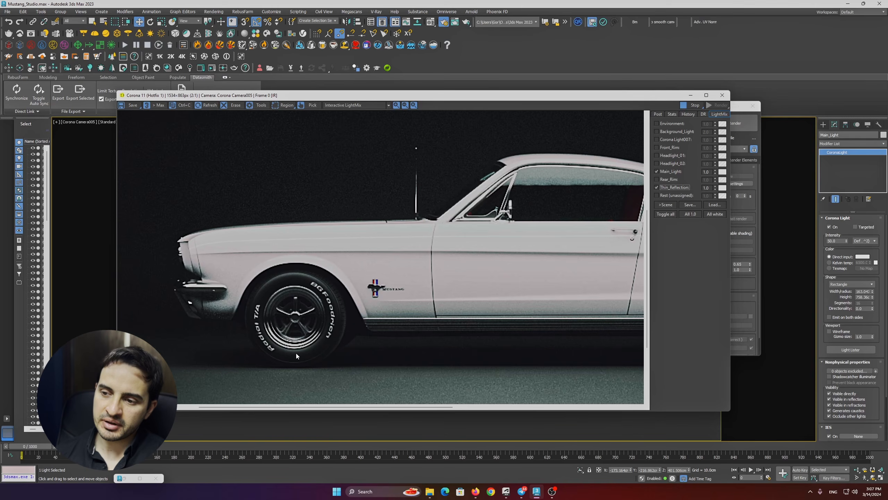
{"action": "scroll", "coordinate": [286, 301], "scroll_direction": "down", "scroll_amount": 1}
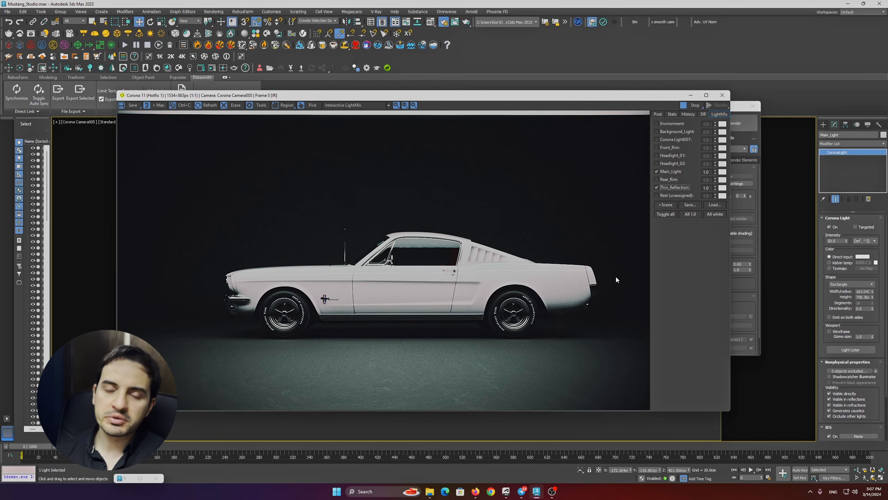
{"action": "scroll", "coordinate": [508, 303], "scroll_direction": "up", "scroll_amount": 1}
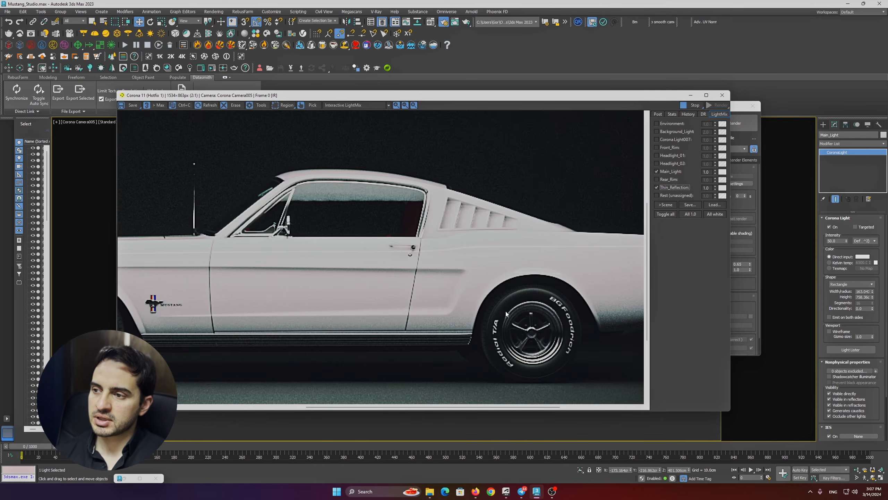
Enable the Front_Rim and Rear_Rim layers in the LightMix and check their effect on the wheels.
{"action": "left_click", "coordinate": [656, 147]}
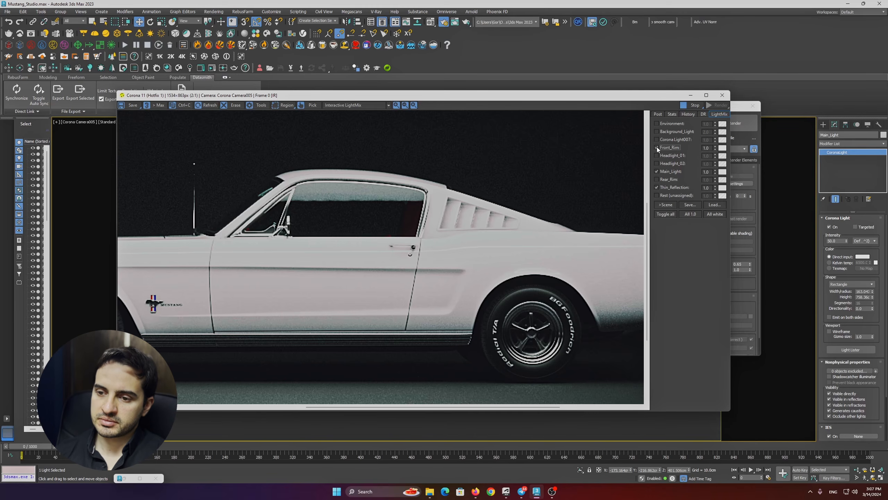
{"action": "middle_click_drag", "start_coordinate": [358, 263], "coordinate": [569, 248]}
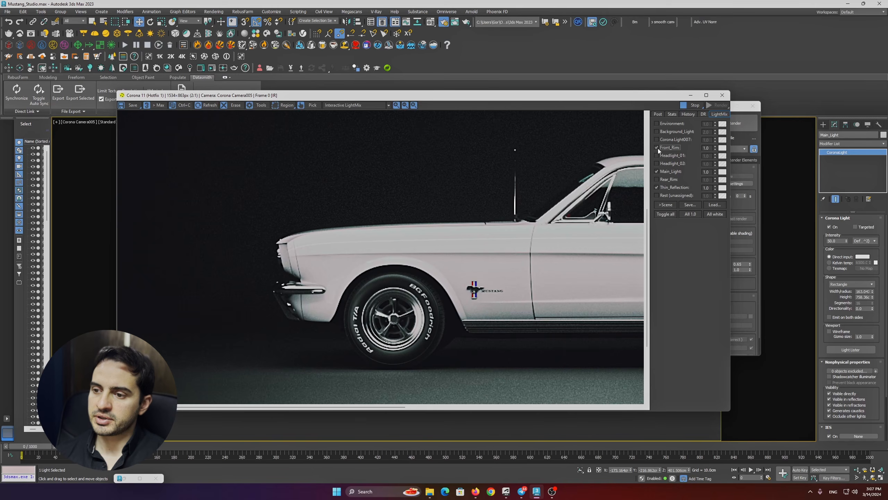
{"action": "middle_click_drag", "start_coordinate": [549, 276], "coordinate": [213, 276]}
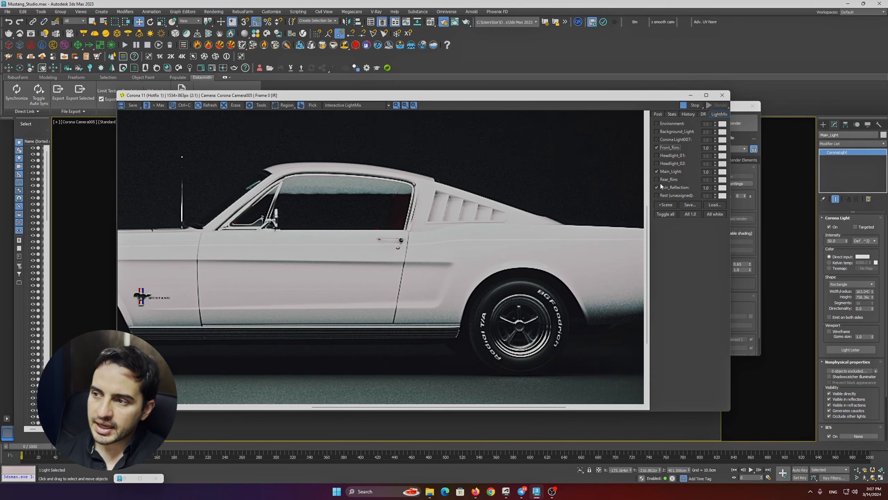
{"action": "left_click", "coordinate": [656, 179]}
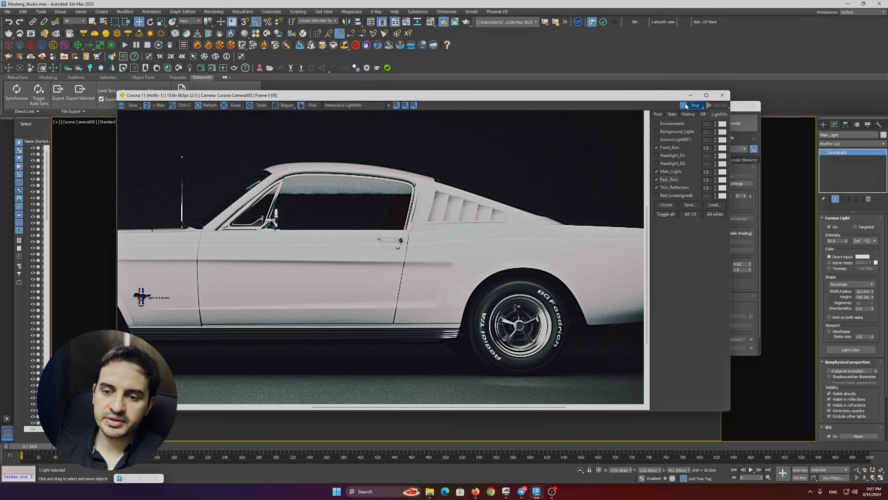
Select the Front_Rim disk light beside the front wheel in the shaded camera view and restart interactive rendering.
{"action": "left_click", "coordinate": [685, 104]}
{"action": "left_click", "coordinate": [690, 95]}
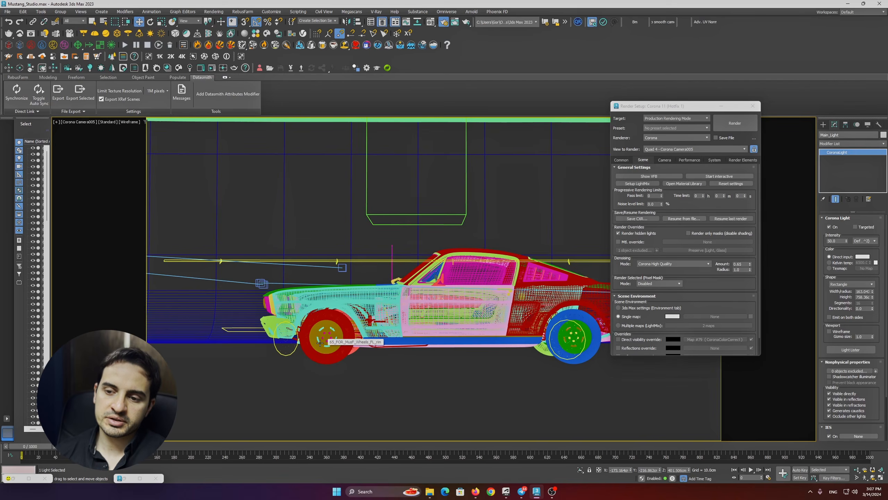
{"action": "key", "text": "F3"}
{"action": "left_click", "coordinate": [294, 344]}
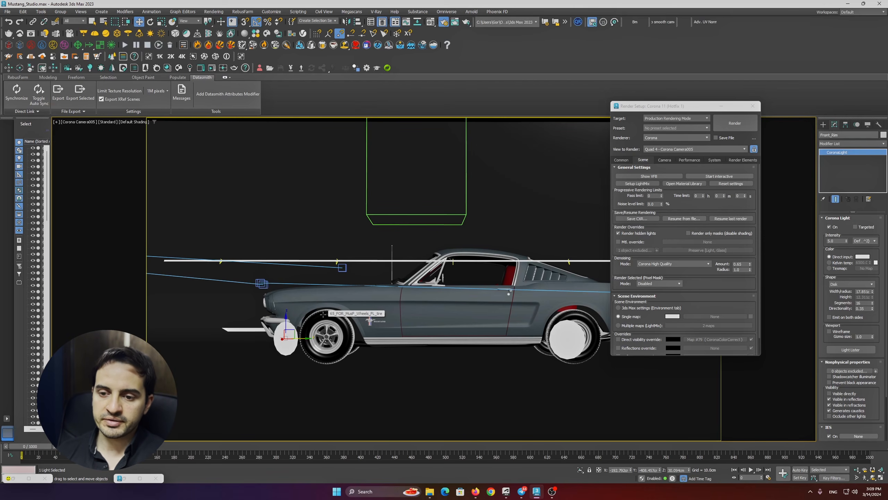
{"action": "left_click", "coordinate": [715, 177]}
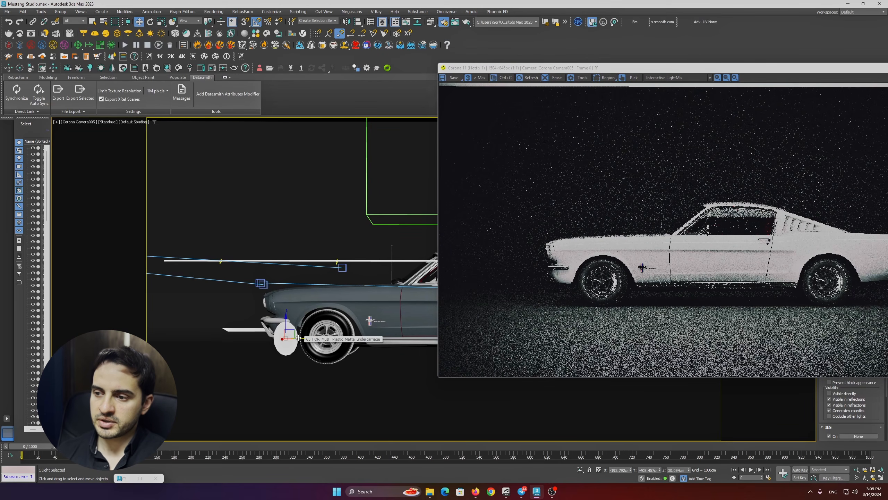
Try moving the Front_Rim light in front of the front wheel, check the render, and undo the move.
{"action": "left_click_drag", "start_coordinate": [298, 339], "coordinate": [335, 340]}
{"action": "scroll", "coordinate": [595, 269], "scroll_direction": "up", "scroll_amount": 2}
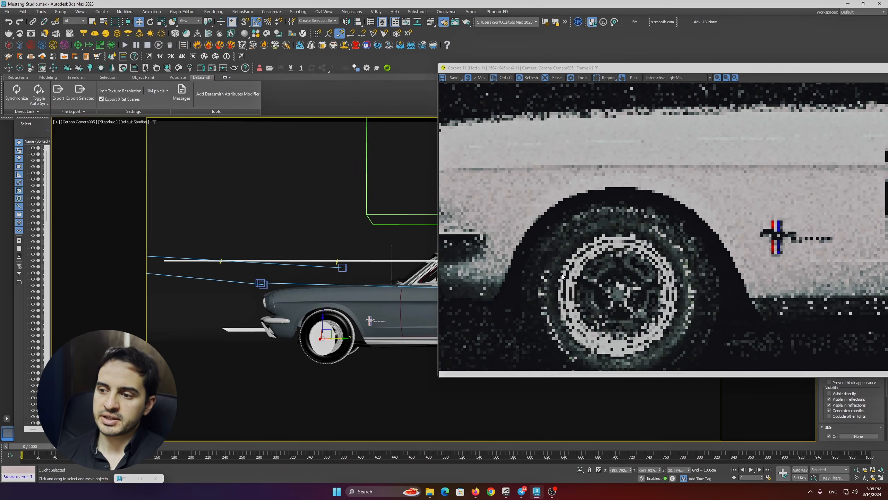
{"action": "scroll", "coordinate": [612, 324], "scroll_direction": "down", "scroll_amount": 2}
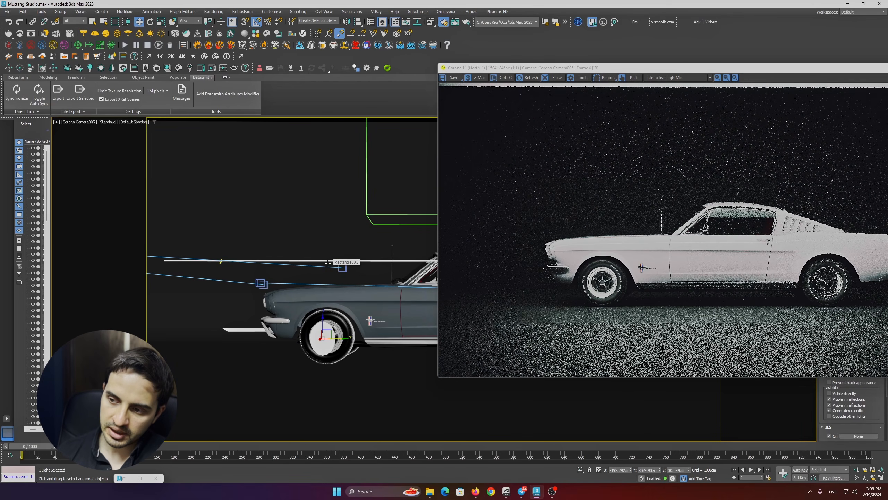
{"action": "key", "text": "ctrl+z"}
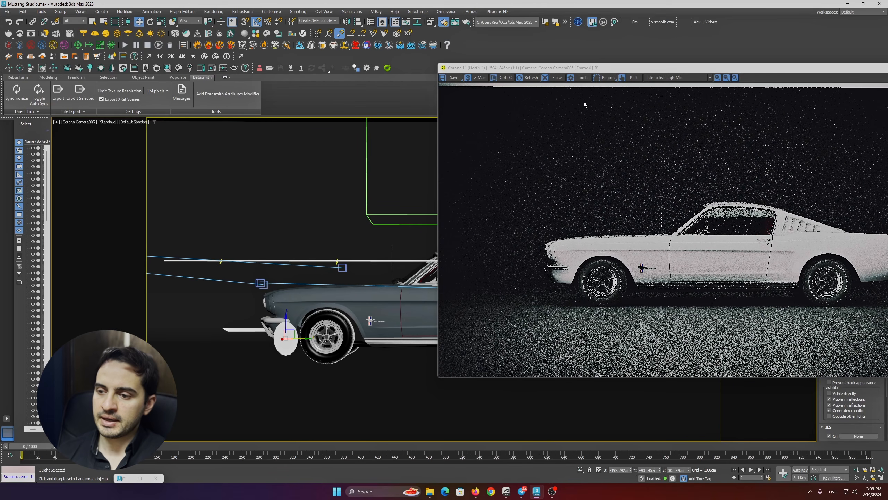
Move the render windows aside, examine the disk light at the rear wheel in perspective, and return to Corona Camera005.
{"action": "left_click_drag", "start_coordinate": [589, 69], "coordinate": [153, 82]}
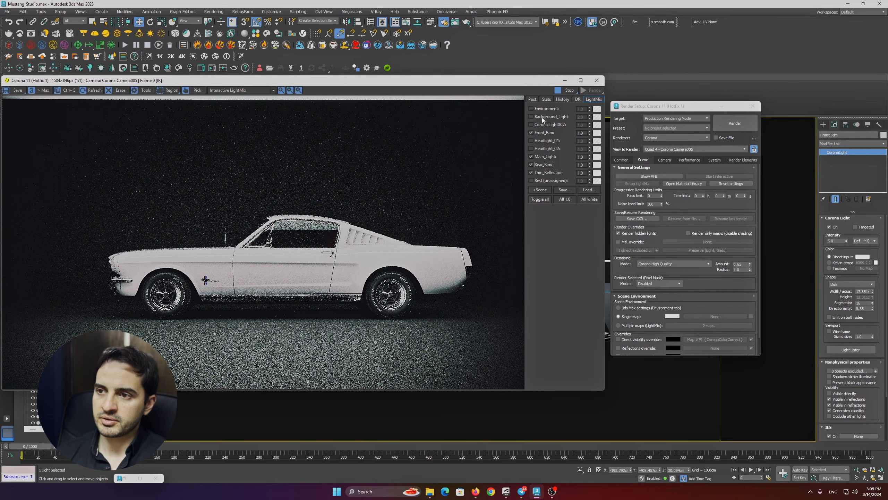
{"action": "left_click_drag", "start_coordinate": [645, 109], "coordinate": [758, 112]}
{"action": "left_click_drag", "start_coordinate": [498, 84], "coordinate": [431, 90]}
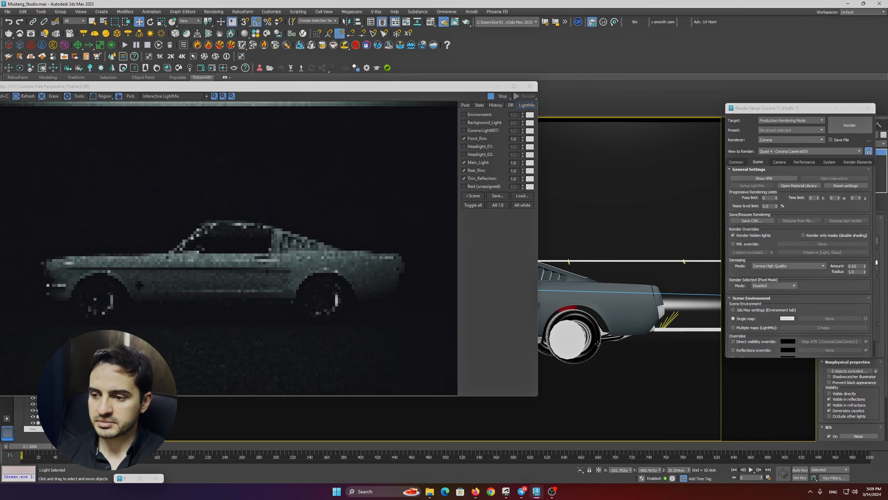
{"action": "key", "text": "p"}
{"action": "scroll", "coordinate": [572, 361], "scroll_direction": "up", "scroll_amount": 2}
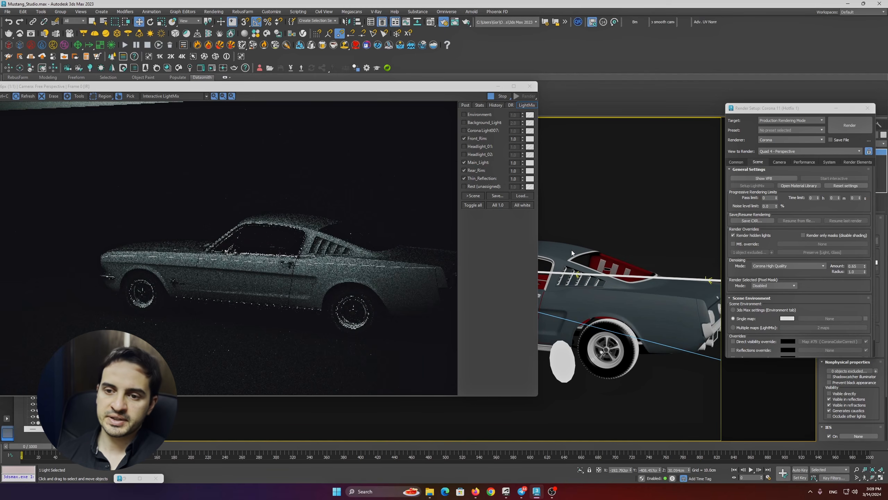
{"action": "key", "text": "c"}
{"action": "double_click", "coordinate": [437, 212]}
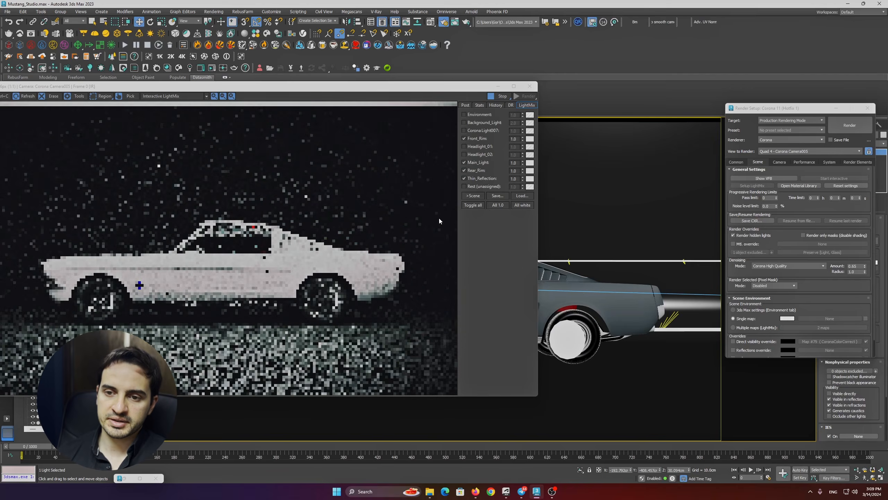
Bring the frame buffer back over the viewport and enable the Background_Light layer in the LightMix.
{"action": "left_click_drag", "start_coordinate": [313, 86], "coordinate": [545, 94]}
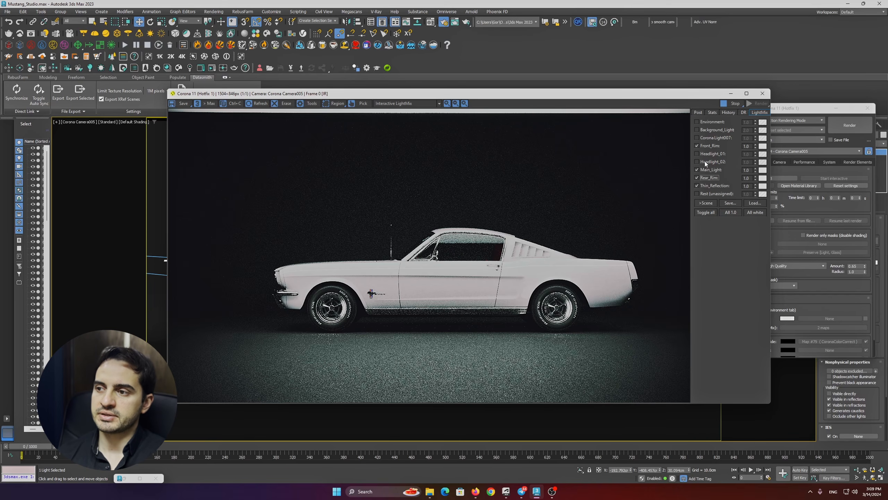
{"action": "left_click", "coordinate": [697, 130]}
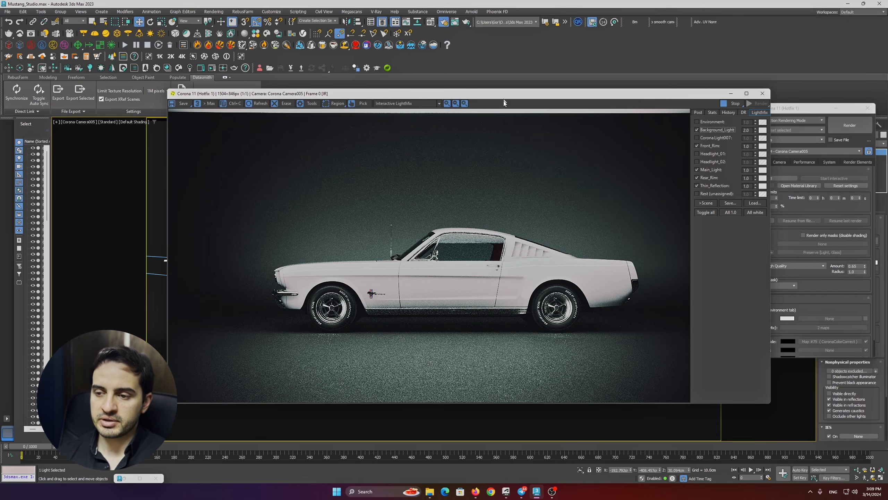
Examine the long background strip light behind the car in perspective, and return to the Corona Camera005 render.
{"action": "left_click_drag", "start_coordinate": [503, 94], "coordinate": [486, 334]}
{"action": "middle_click", "coordinate": [426, 268]}
{"action": "key", "text": "p"}
{"action": "middle_click_drag", "start_coordinate": [426, 269], "coordinate": [317, 257], "text": "alt"}
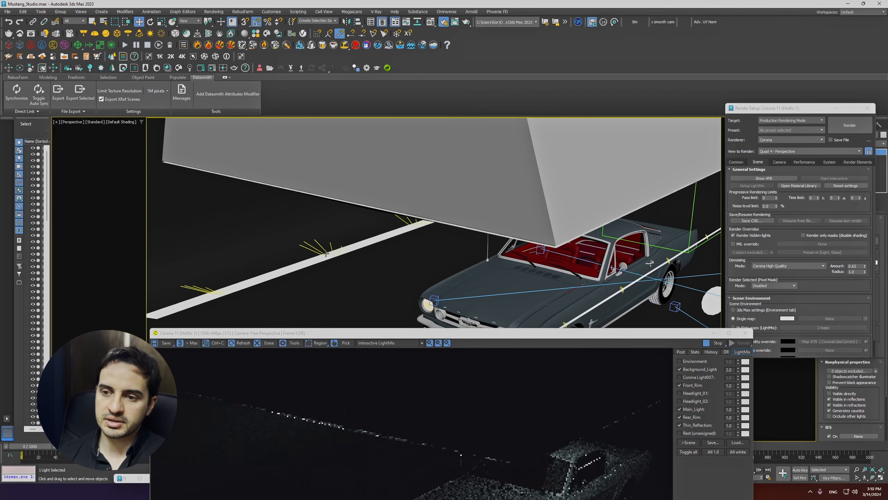
{"action": "scroll", "coordinate": [317, 258], "scroll_direction": "up", "scroll_amount": 3}
{"action": "key", "text": "c"}
{"action": "double_click", "coordinate": [425, 212]}
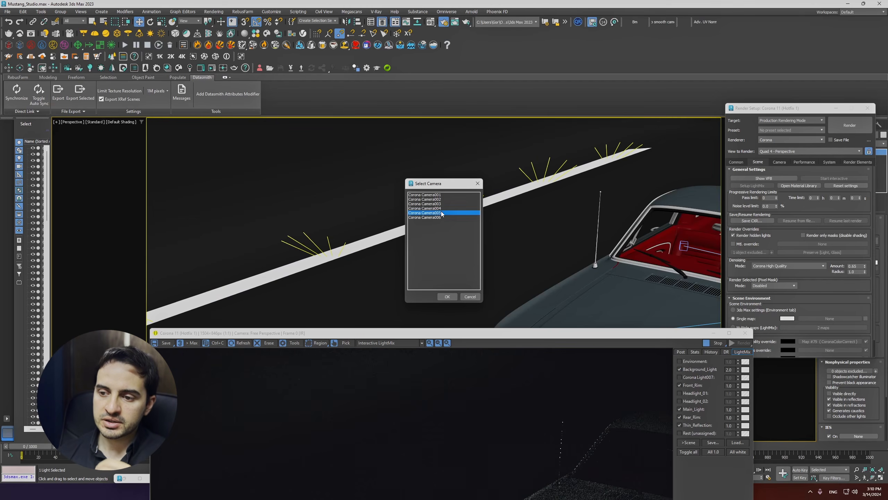
{"action": "left_click_drag", "start_coordinate": [468, 247], "coordinate": [470, 130]}
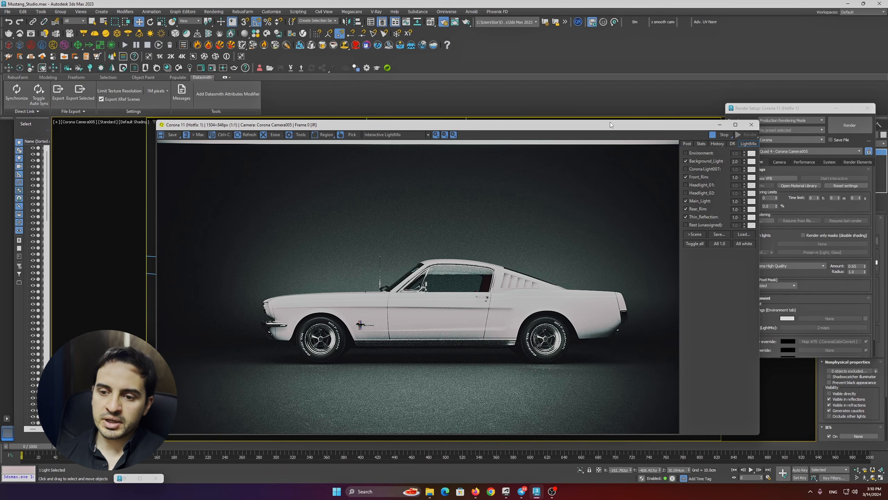
{"action": "left_click_drag", "start_coordinate": [610, 124], "coordinate": [622, 89]}
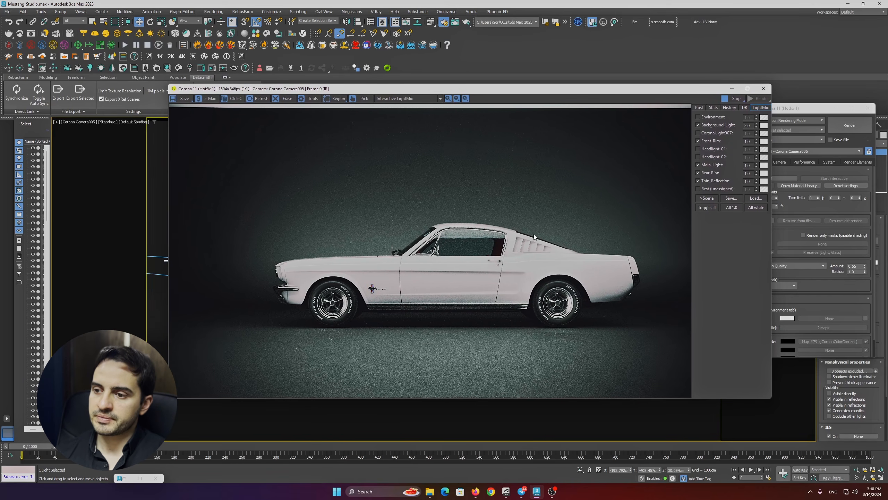
Stop the interactive rendering and display the common render parameters with the output size.
{"action": "left_click", "coordinate": [726, 101]}
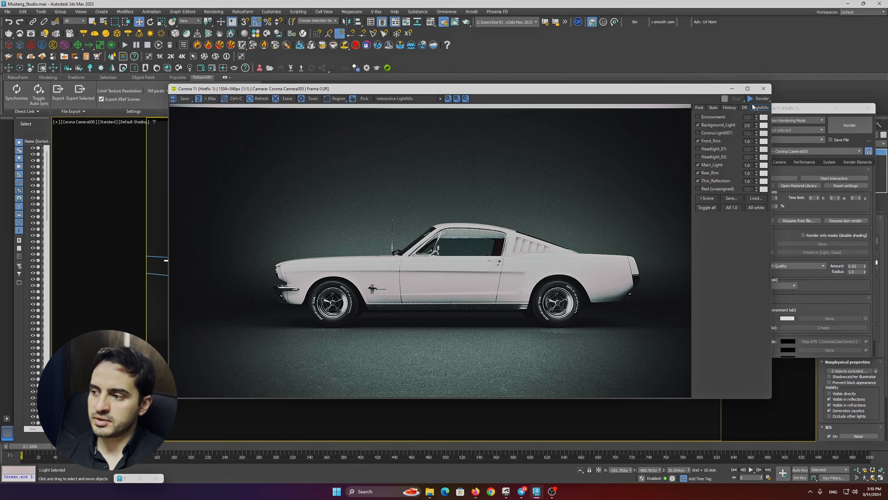
{"action": "left_click", "coordinate": [742, 158]}
{"action": "left_click", "coordinate": [740, 162]}
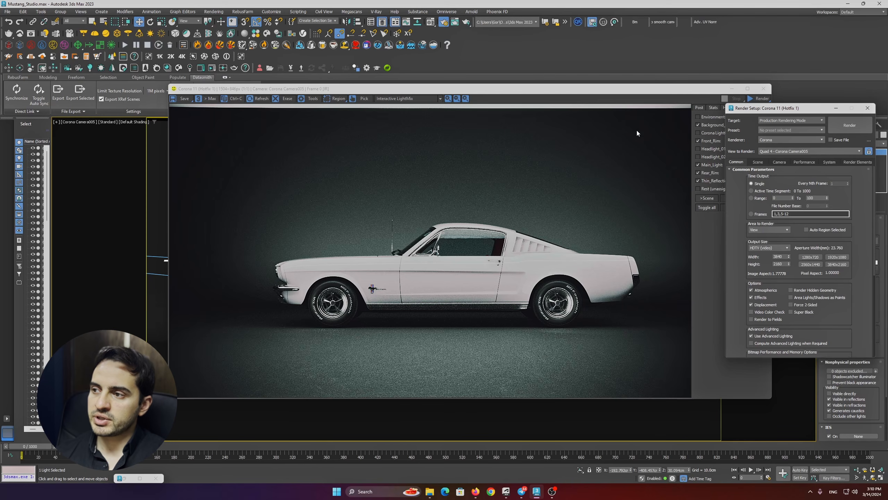
Bring the frame buffer in front of the render settings and review the render statistics.
{"action": "left_click", "coordinate": [684, 112]}
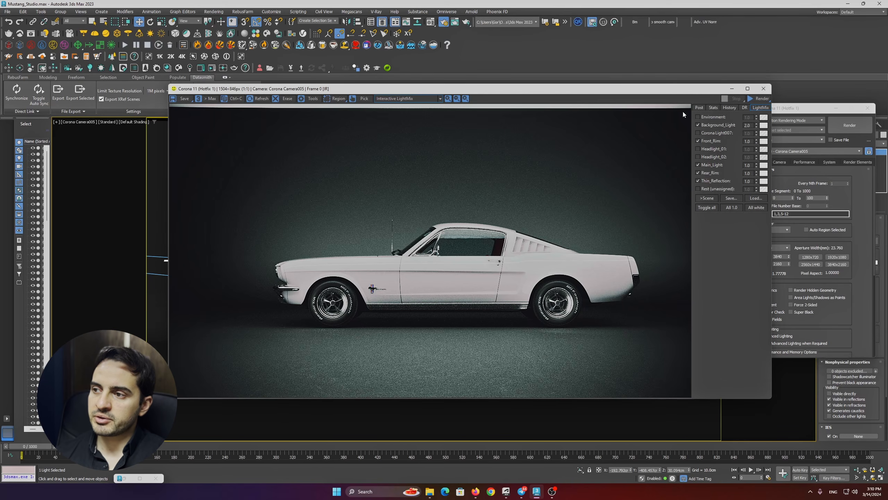
{"action": "left_click", "coordinate": [713, 107]}
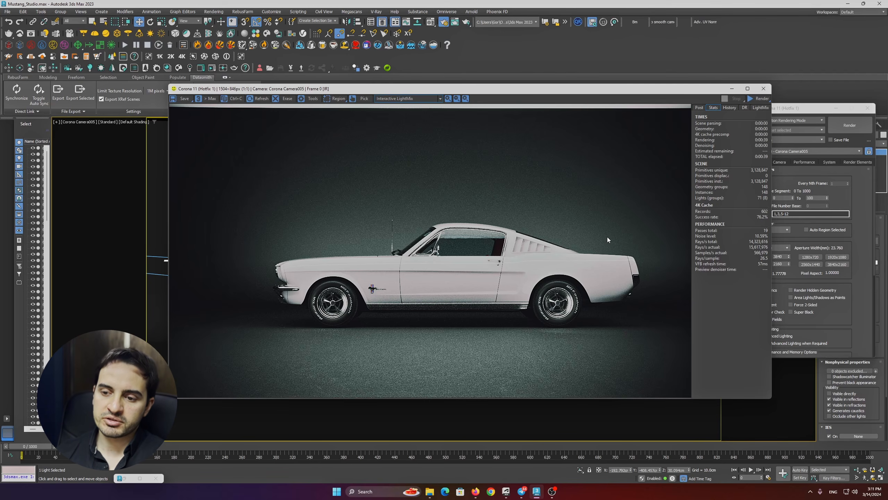
{"action": "scroll", "coordinate": [380, 324], "scroll_direction": "up", "scroll_amount": 1}
{"action": "scroll", "coordinate": [390, 350], "scroll_direction": "down", "scroll_amount": 1}
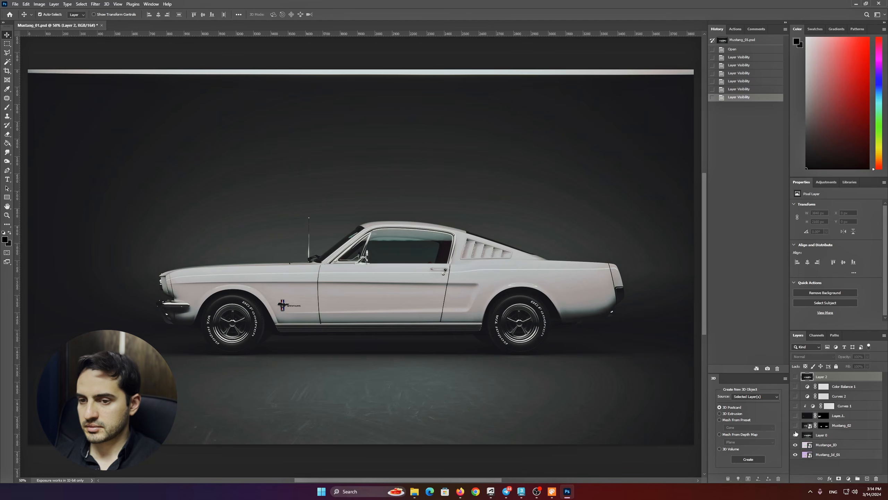
Toggle the visibility of Layer 0 and the ID layer directly below it to inspect both ID mask renders, leaving both layers visible.
{"action": "left_click", "coordinate": [795, 435]}
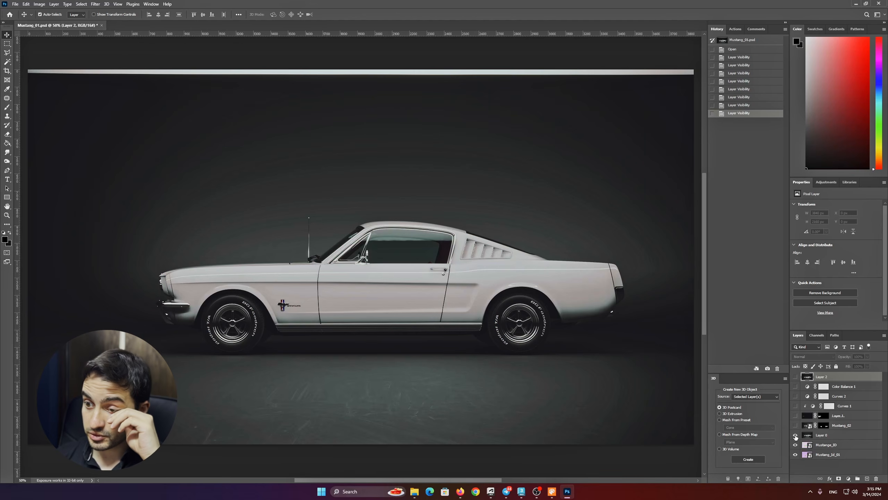
{"action": "left_click", "coordinate": [795, 434]}
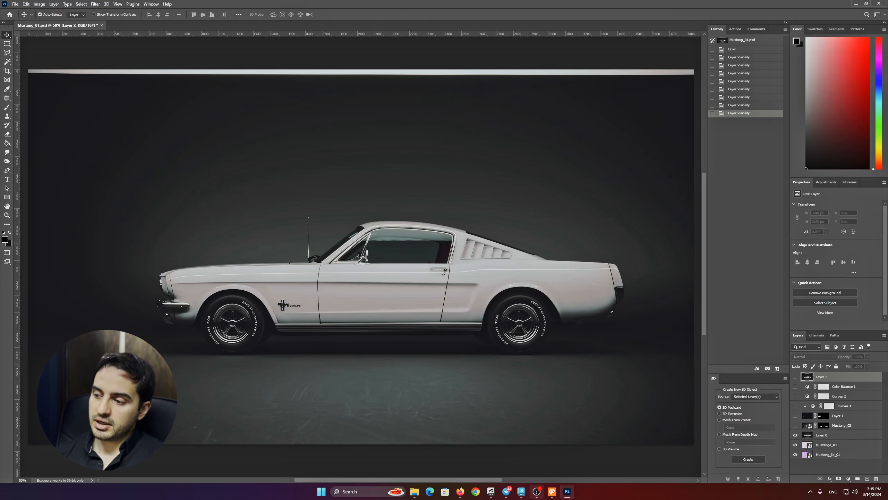
{"action": "left_click", "coordinate": [795, 435]}
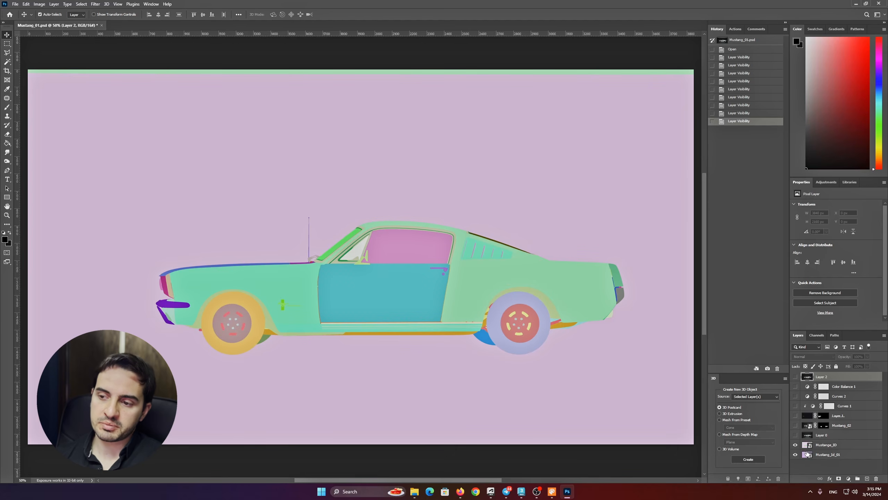
{"action": "left_click", "coordinate": [795, 445]}
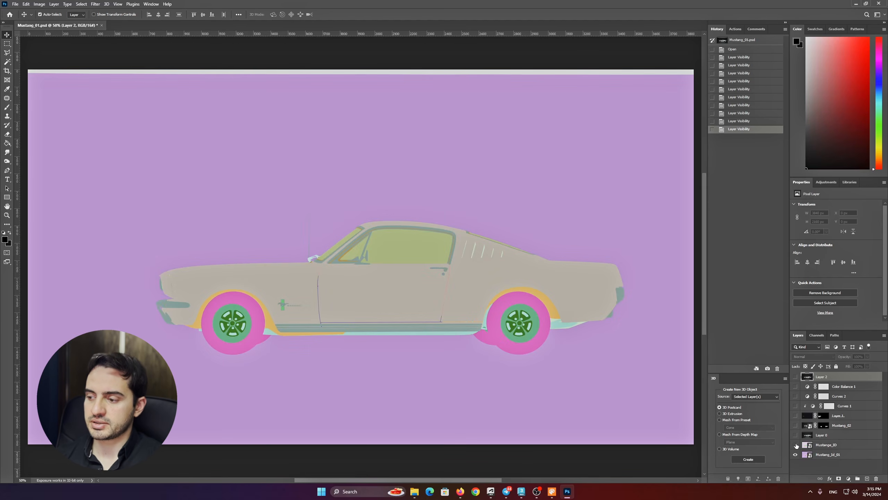
{"action": "left_click", "coordinate": [796, 445]}
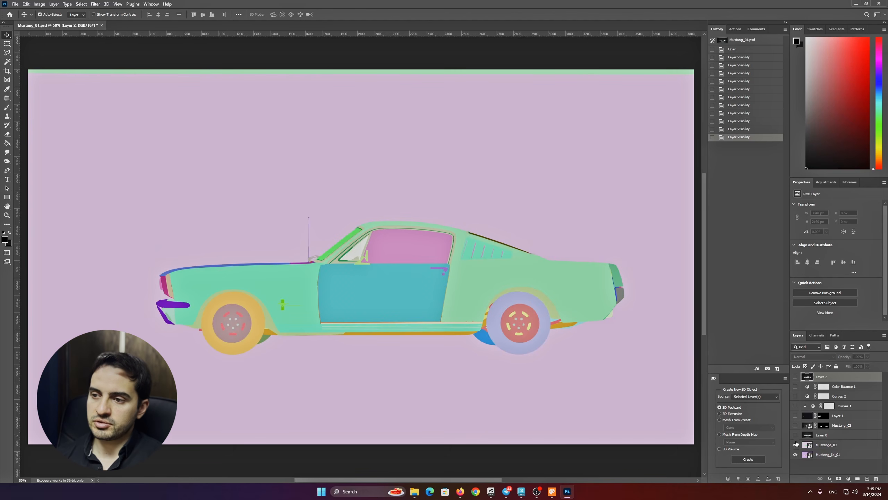
{"action": "left_click", "coordinate": [796, 435]}
Switch to 3ds Max and examine the CMasking_ID render element with its Masking by ID options.
{"action": "left_click", "coordinate": [521, 492]}
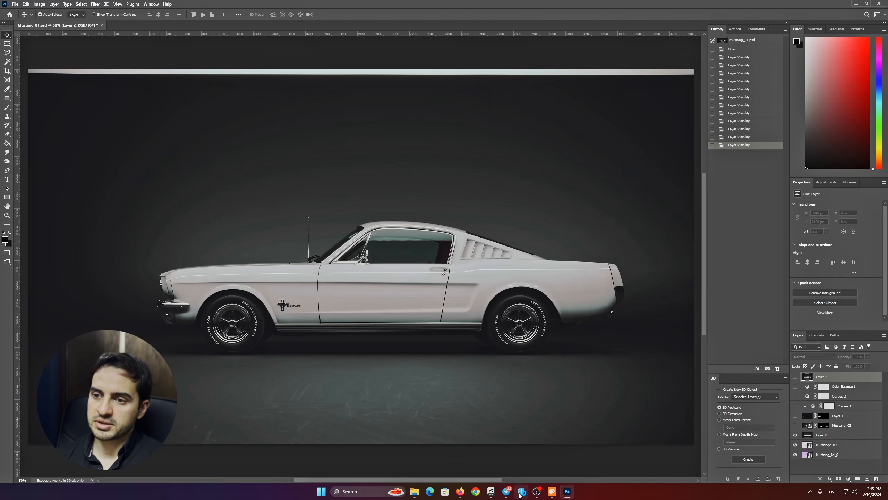
{"action": "left_click", "coordinate": [556, 184]}
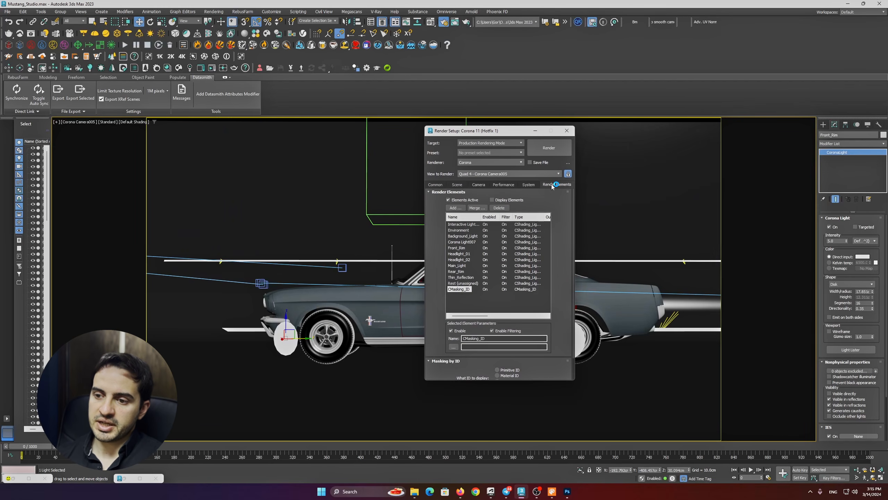
{"action": "left_click", "coordinate": [458, 290]}
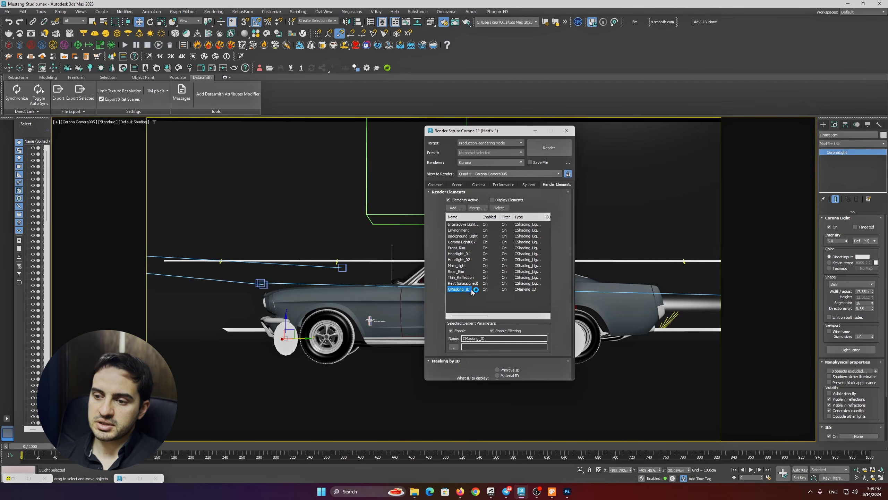
{"action": "scroll", "coordinate": [566, 327], "scroll_direction": "down", "scroll_amount": 2}
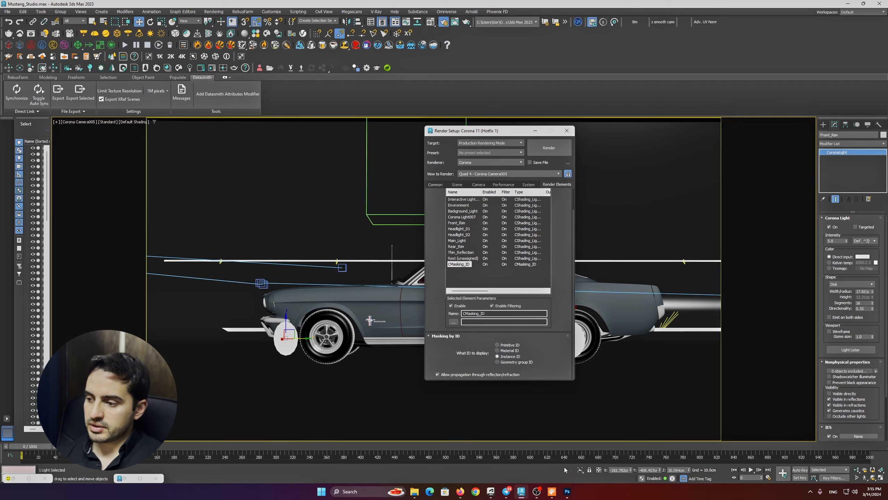
Return to Photoshop and show the Mustang_02 layer, comparing the image with and without it.
{"action": "left_click", "coordinate": [568, 491]}
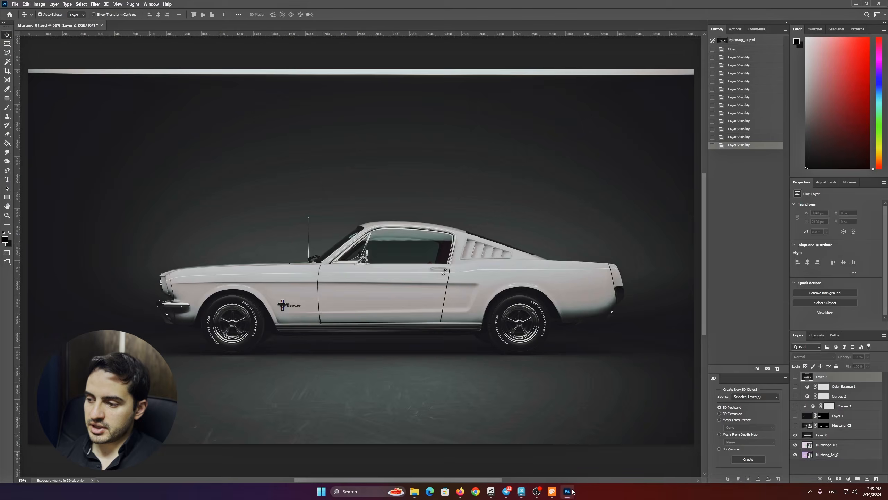
{"action": "left_click", "coordinate": [795, 425]}
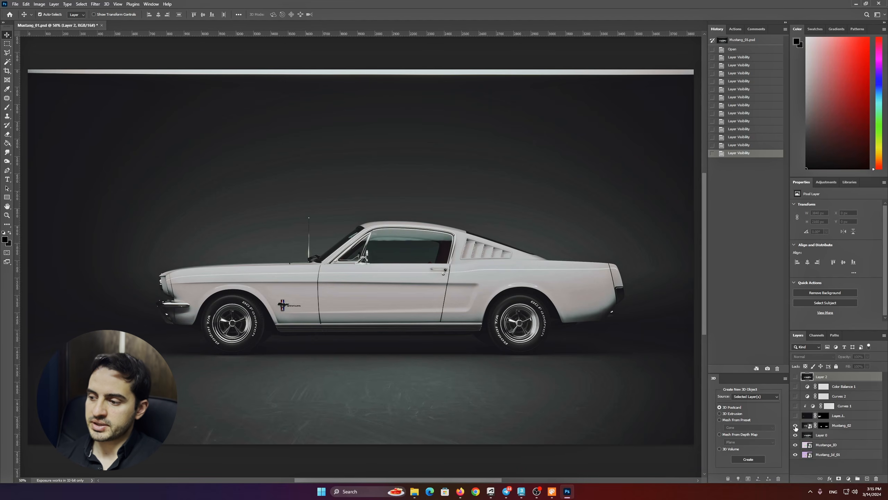
{"action": "left_click", "coordinate": [796, 425]}
{"action": "left_click", "coordinate": [796, 425]}
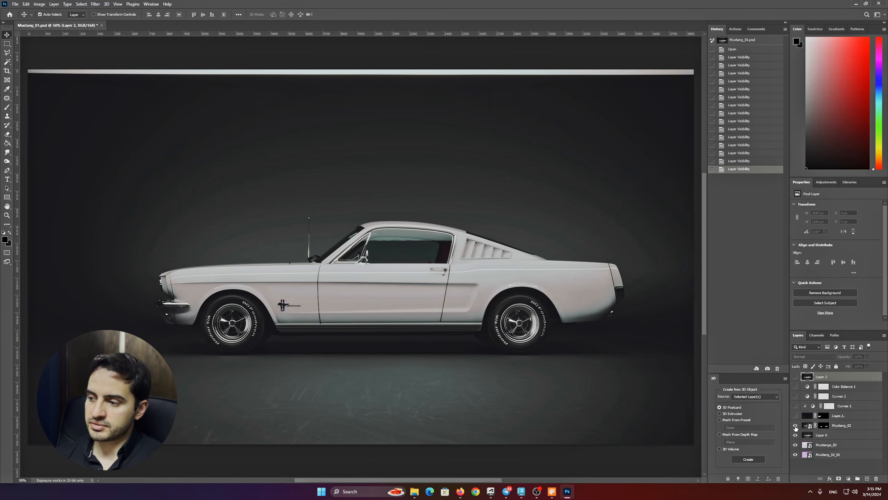
Disable the layer mask of Mustang_02 and examine its full effect on the rear wheel and bodywork.
{"action": "right_click", "coordinate": [822, 426]}
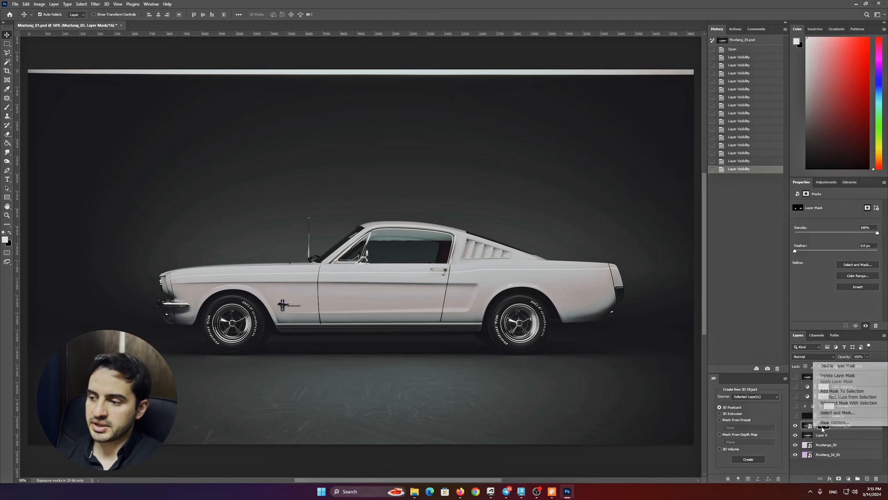
{"action": "left_click", "coordinate": [832, 365]}
{"action": "scroll", "coordinate": [497, 302], "scroll_direction": "up", "scroll_amount": 3, "text": "alt"}
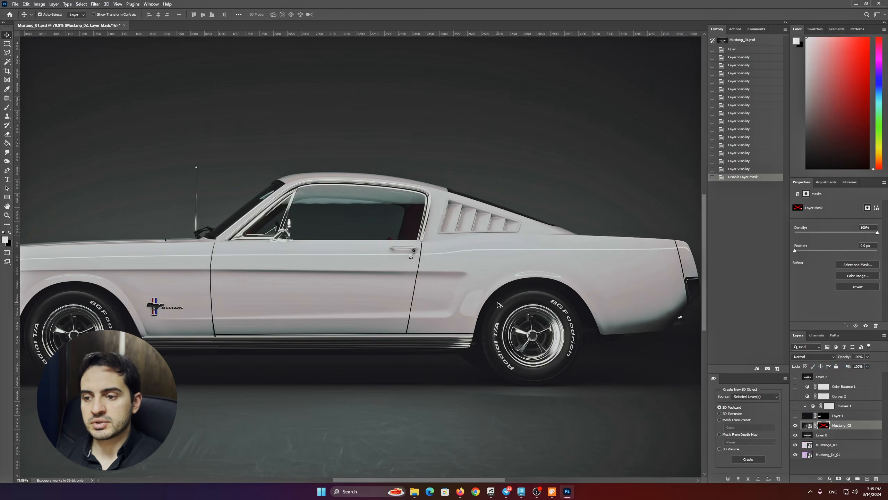
{"action": "scroll", "coordinate": [497, 302], "scroll_direction": "up", "scroll_amount": 2, "text": "alt"}
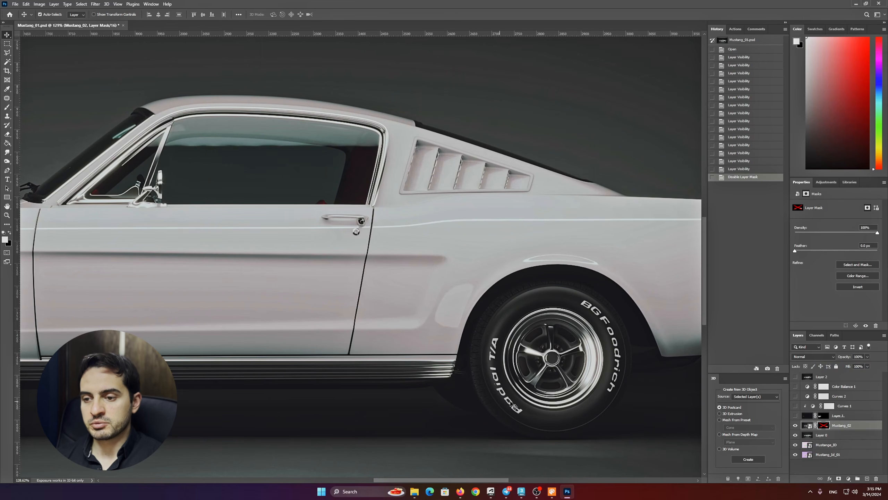
{"action": "scroll", "coordinate": [490, 323], "scroll_direction": "down", "scroll_amount": 5, "text": "alt"}
{"action": "scroll", "coordinate": [483, 322], "scroll_direction": "up", "scroll_amount": 3, "text": "alt"}
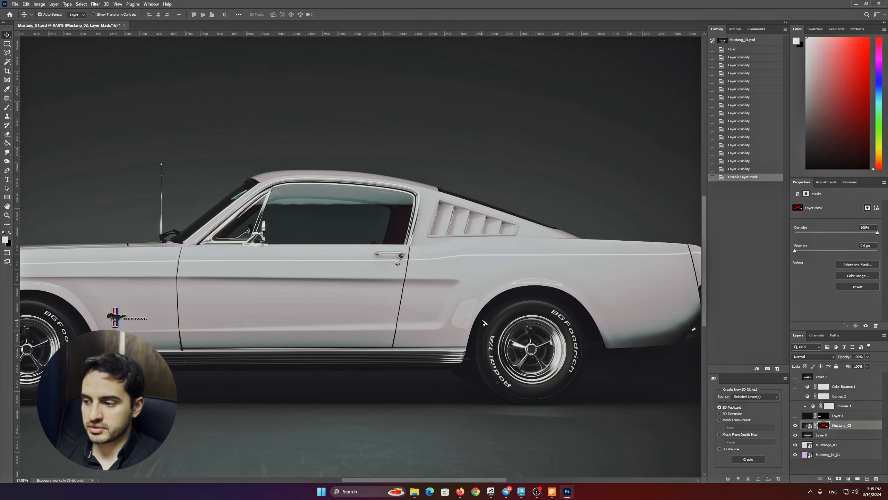
{"action": "scroll", "coordinate": [601, 335], "scroll_direction": "down", "scroll_amount": 2, "text": "alt"}
{"action": "scroll", "coordinate": [594, 319], "scroll_direction": "down", "scroll_amount": 1, "text": "alt"}
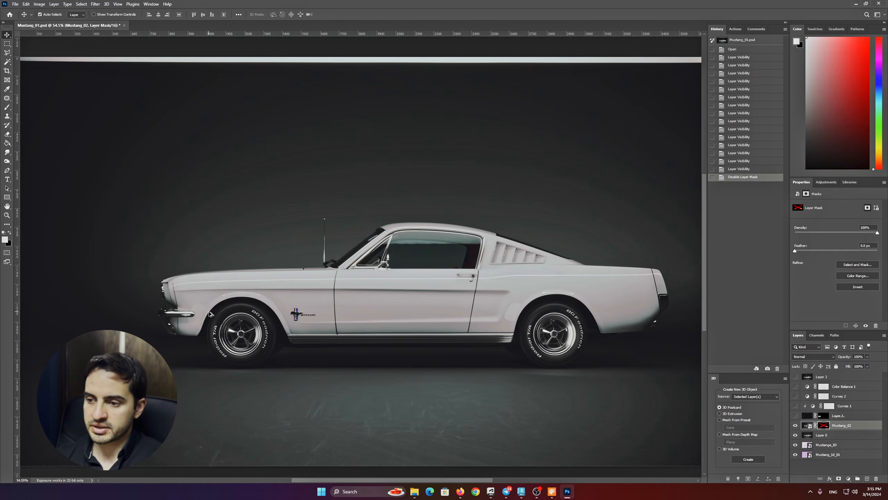
Hide and show the Mustang_02 layer to compare the lighting, and inspect the rear wheel up close.
{"action": "left_click", "coordinate": [795, 425]}
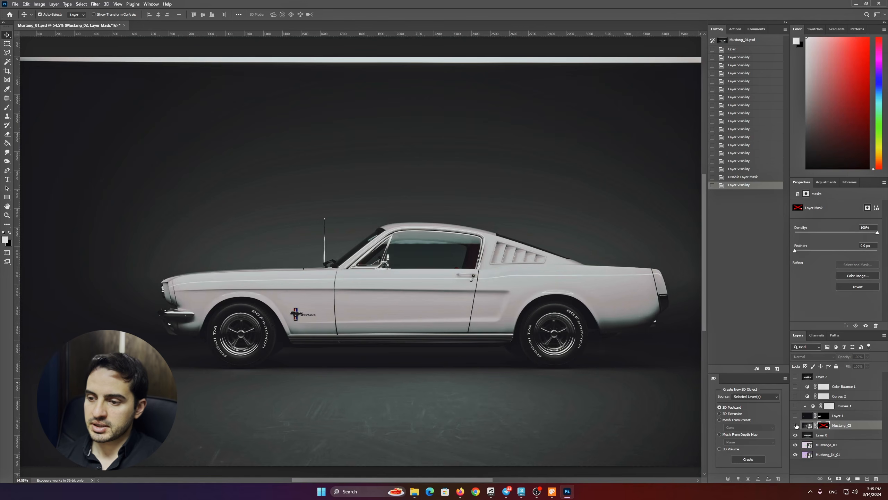
{"action": "left_click", "coordinate": [795, 425]}
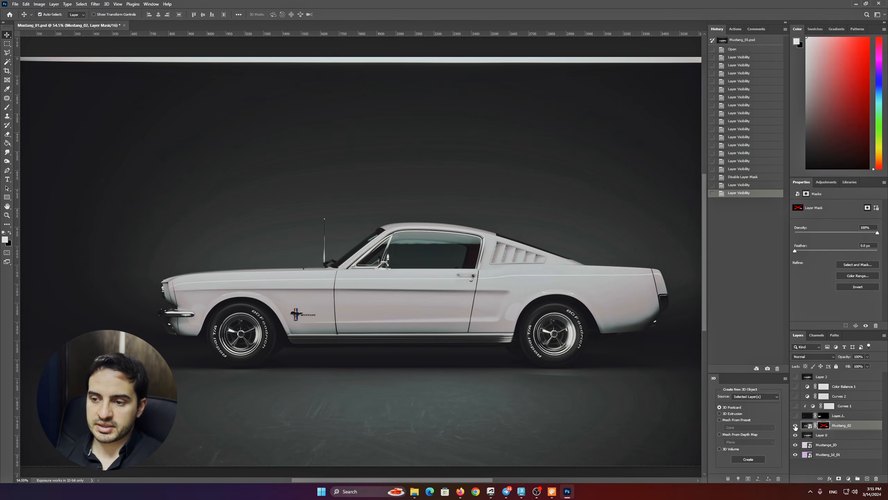
{"action": "scroll", "coordinate": [556, 324], "scroll_direction": "up", "scroll_amount": 5, "text": "alt"}
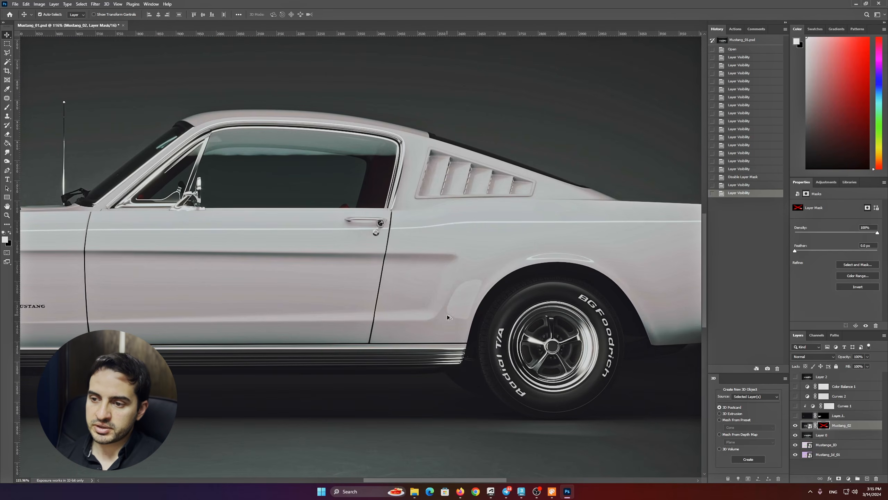
{"action": "scroll", "coordinate": [405, 311], "scroll_direction": "down", "scroll_amount": 2, "text": "alt"}
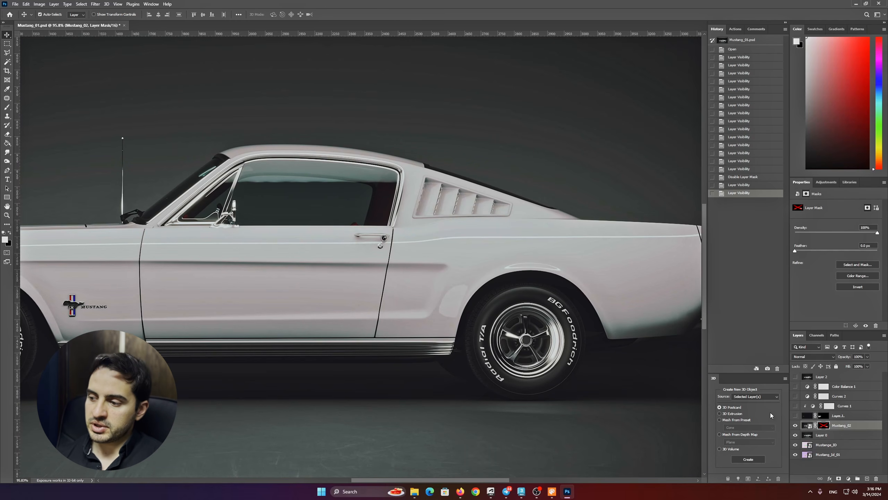
Display the layer mask of Mustang_02 on its own to inspect the painted areas, and return to the image.
{"action": "left_click", "coordinate": [824, 425], "text": "alt"}
{"action": "scroll", "coordinate": [391, 327], "scroll_direction": "down", "scroll_amount": 5, "text": "alt"}
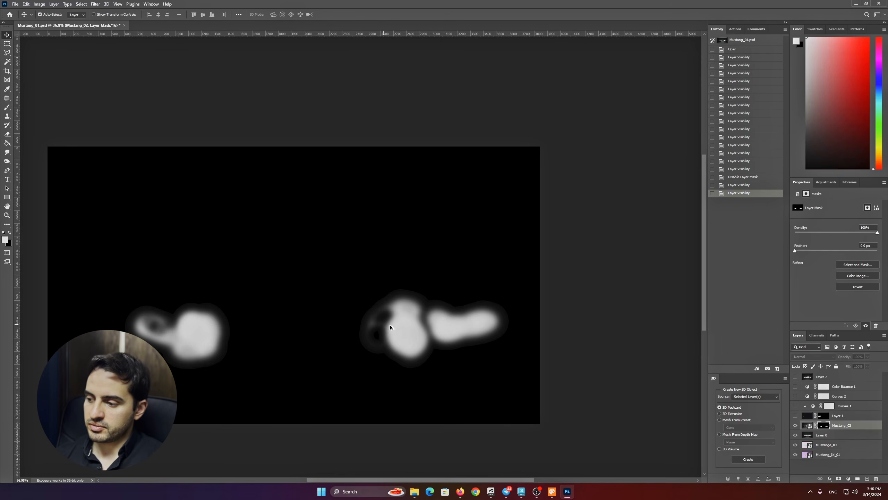
{"action": "left_click", "coordinate": [821, 425], "text": "alt"}
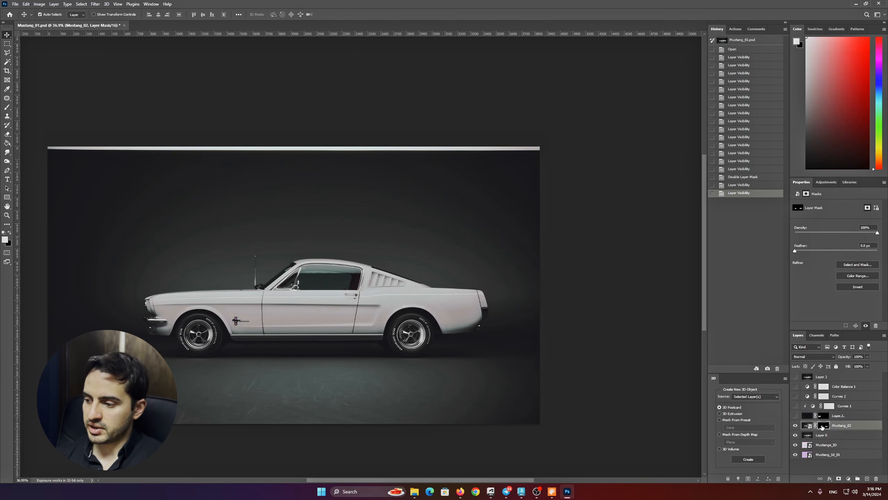
Replace the layer mask of Mustang_02 with a new one and invert it to black so the layer is hidden.
{"action": "left_click", "coordinate": [877, 478]}
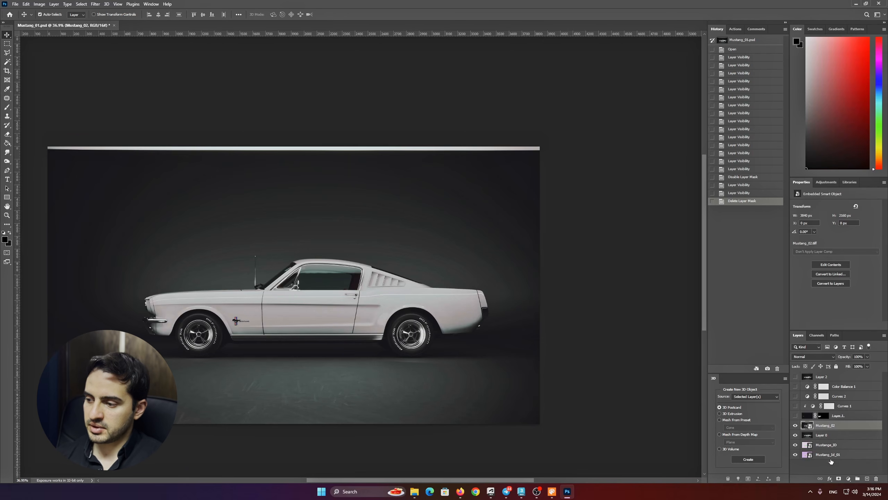
{"action": "left_click", "coordinate": [839, 478]}
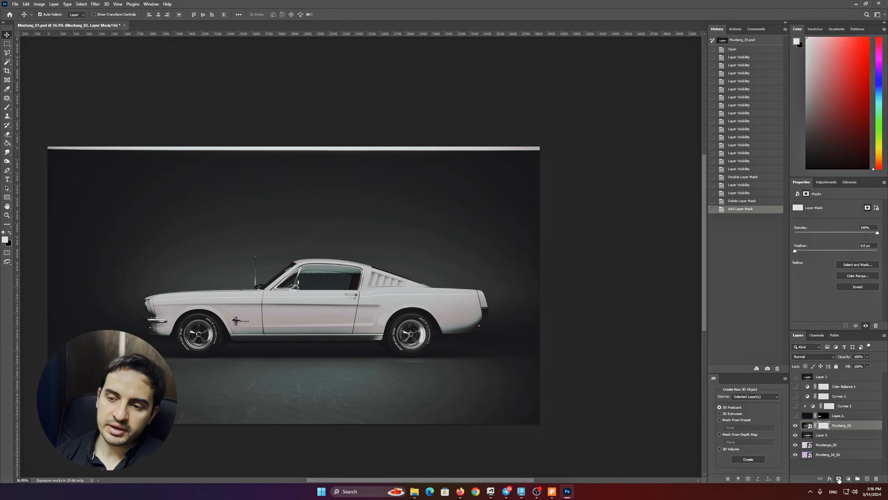
{"action": "scroll", "coordinate": [586, 316], "scroll_direction": "down", "scroll_amount": 3, "text": "alt"}
{"action": "scroll", "coordinate": [374, 301], "scroll_direction": "up", "scroll_amount": 3, "text": "alt"}
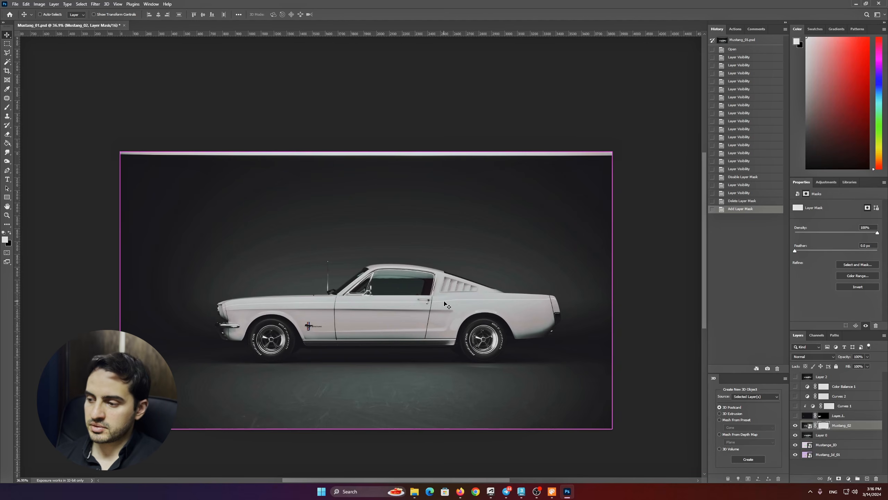
{"action": "key", "text": "ctrl+i"}
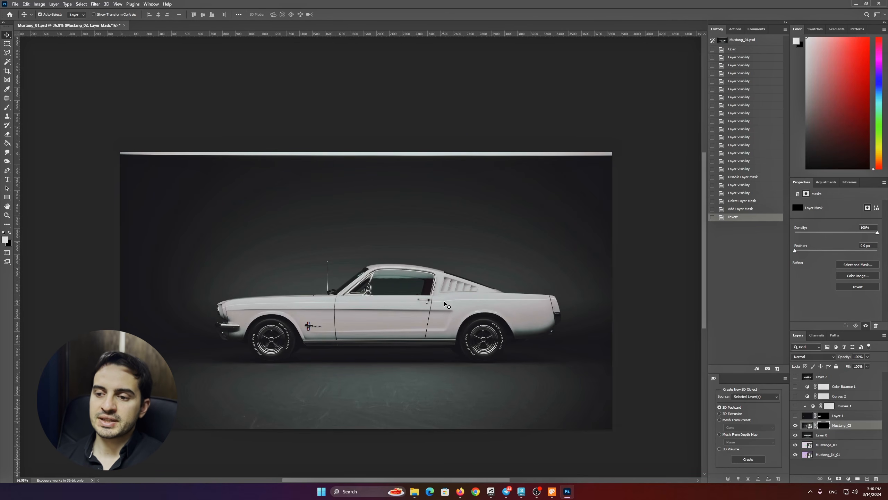
Paint white with the Brush tool on the Mustang_02 mask over the rear wheel to reveal its rim reflections.
{"action": "scroll", "coordinate": [460, 330], "scroll_direction": "up", "scroll_amount": 2, "text": "alt"}
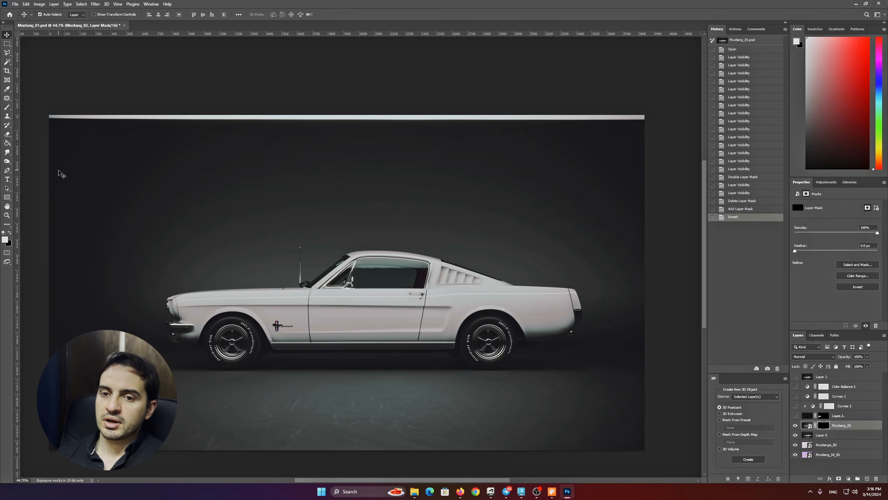
{"action": "left_click", "coordinate": [6, 107]}
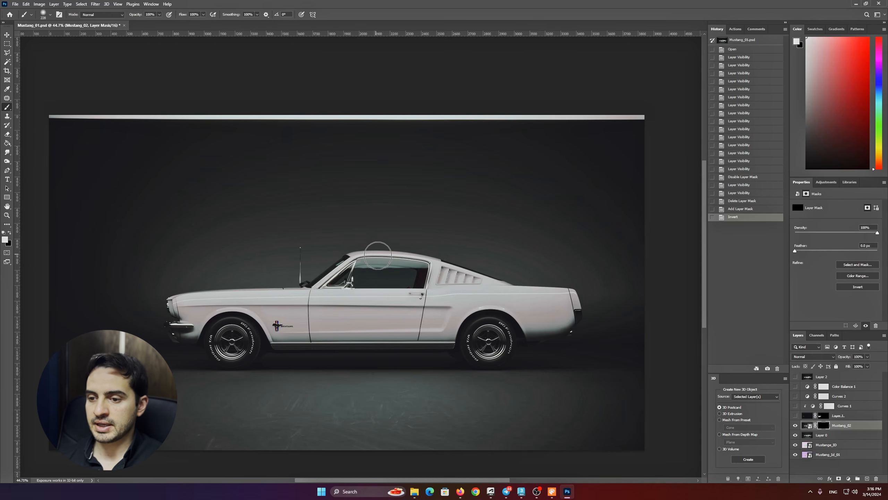
{"action": "scroll", "coordinate": [498, 385], "scroll_direction": "up", "scroll_amount": 3, "text": "alt"}
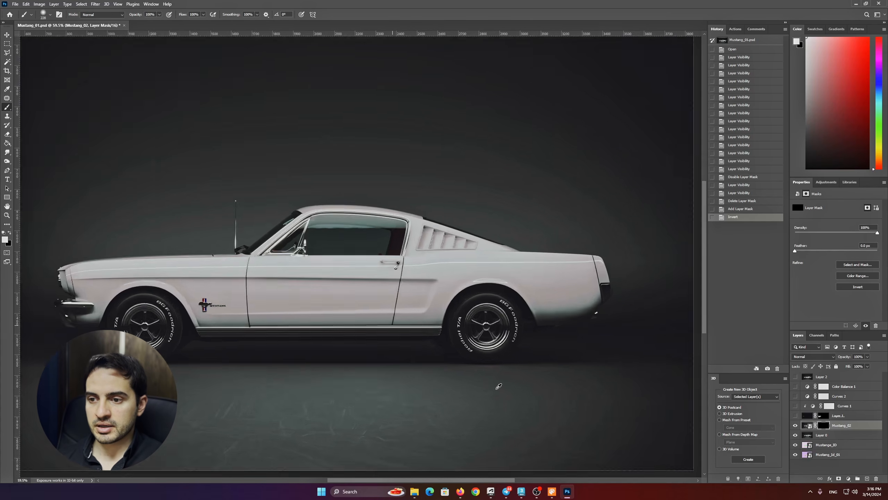
{"action": "scroll", "coordinate": [498, 385], "scroll_direction": "up", "scroll_amount": 3, "text": "alt"}
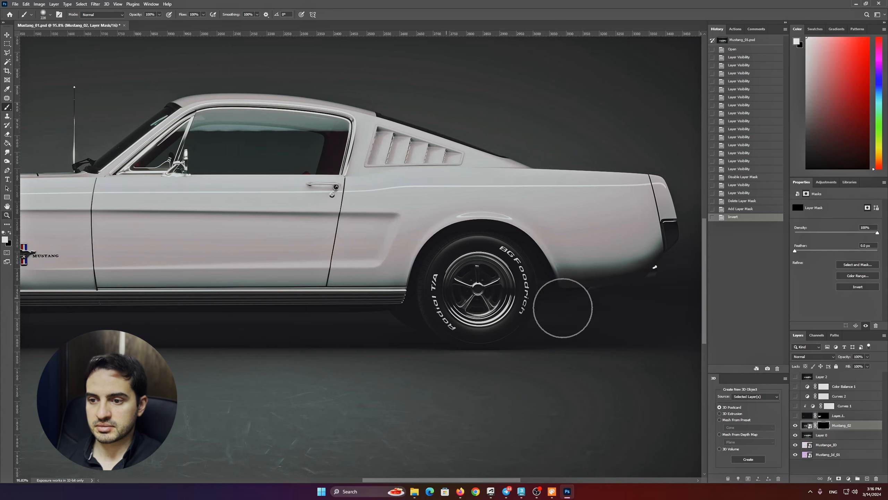
{"action": "mouse_move", "coordinate": [455, 300]}
{"action": "left_mouse_down"}
{"action": "mouse_move", "coordinate": [460, 255]}
{"action": "mouse_move", "coordinate": [438, 292]}
{"action": "left_mouse_up"}
{"action": "left_click_drag", "start_coordinate": [453, 326], "coordinate": [429, 289]}
{"action": "mouse_move", "coordinate": [429, 290]}
{"action": "left_mouse_down"}
{"action": "mouse_move", "coordinate": [437, 282]}
{"action": "mouse_move", "coordinate": [476, 317]}
{"action": "mouse_move", "coordinate": [465, 286]}
{"action": "mouse_move", "coordinate": [475, 298]}
{"action": "mouse_move", "coordinate": [480, 305]}
{"action": "mouse_move", "coordinate": [464, 306]}
{"action": "mouse_move", "coordinate": [449, 268]}
{"action": "left_mouse_up"}
{"action": "left_click_drag", "start_coordinate": [449, 268], "coordinate": [459, 285]}
Paint black on the Mustang_02 mask to hide the extra reflection on the body panel ahead of the rear wheel arch.
{"action": "key", "text": "x"}
{"action": "left_click_drag", "start_coordinate": [419, 250], "coordinate": [406, 252]}
{"action": "left_click_drag", "start_coordinate": [407, 252], "coordinate": [401, 241]}
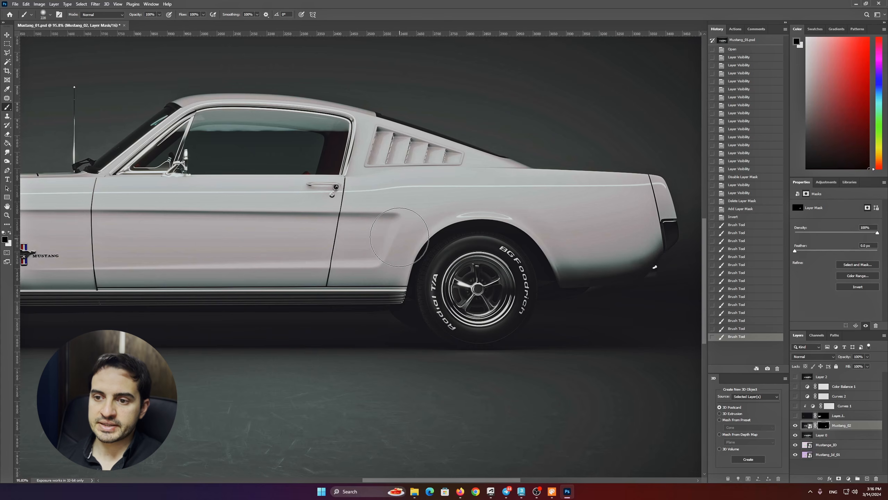
Paint white with the Brush tool on the Mustang_02 mask over the lower part of the rear wheel and its rim.
{"action": "scroll", "coordinate": [399, 237], "scroll_direction": "up", "scroll_amount": 3, "text": "alt"}
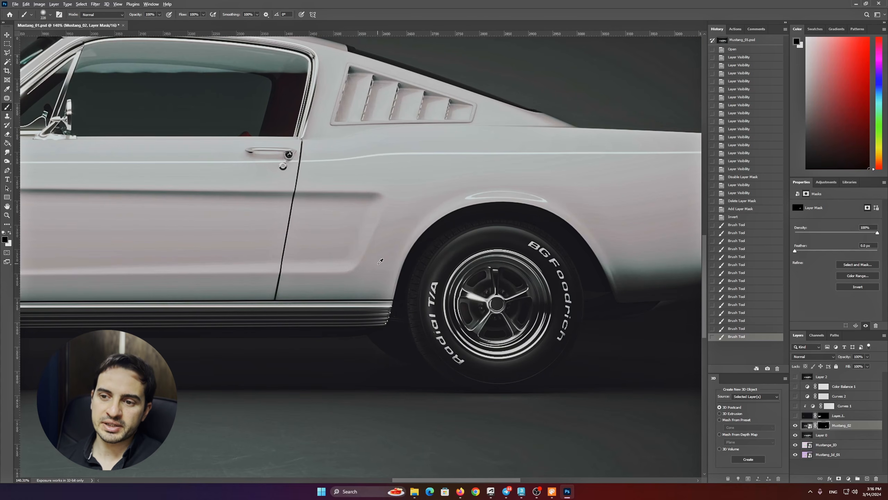
{"action": "scroll", "coordinate": [381, 261], "scroll_direction": "up", "scroll_amount": 3, "text": "alt"}
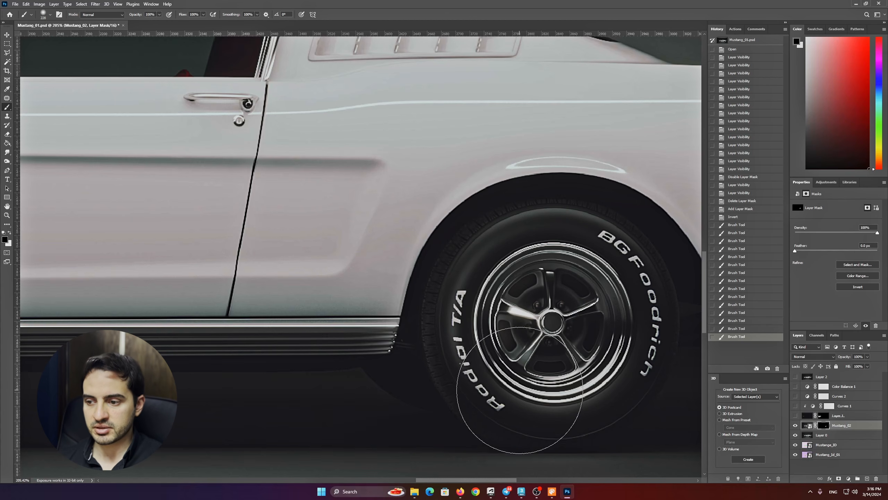
{"action": "key", "text": "x"}
{"action": "mouse_move", "coordinate": [521, 381]}
{"action": "left_mouse_down"}
{"action": "mouse_move", "coordinate": [511, 342]}
{"action": "mouse_move", "coordinate": [651, 368]}
{"action": "left_mouse_up"}
{"action": "left_click_drag", "start_coordinate": [612, 336], "coordinate": [594, 402]}
{"action": "left_click_drag", "start_coordinate": [577, 349], "coordinate": [516, 386]}
{"action": "scroll", "coordinate": [524, 287], "scroll_direction": "down", "scroll_amount": 4, "text": "alt"}
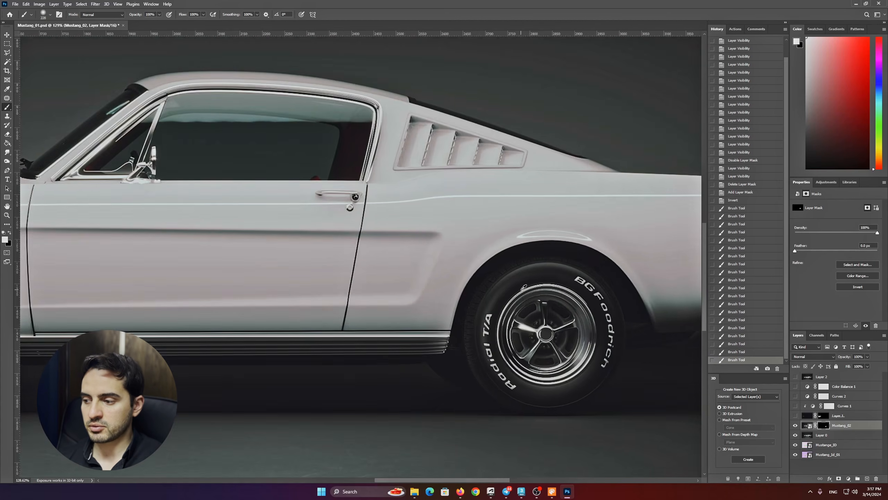
Undo all the brush strokes and the inversion of the Mustang_02 mask, back to the newly added white mask.
{"action": "scroll", "coordinate": [524, 287], "scroll_direction": "down", "scroll_amount": 2, "text": "alt"}
{"action": "key", "text": "ctrl+z"}
{"action": "key", "text": "ctrl+z"}
{"action": "key", "text": "ctrl+z"}
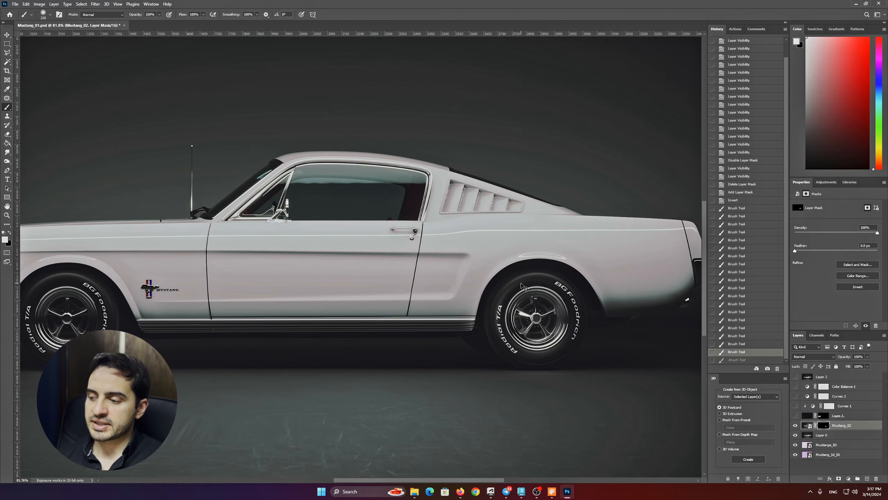
{"action": "key", "text": "ctrl+z"}
{"action": "key", "text": "ctrl+z"}
{"action": "key", "text": "ctrl+z"}
{"action": "key", "text": "ctrl+z"}
{"action": "key", "text": "ctrl+z"}
{"action": "key", "text": "ctrl+z"}
{"action": "key", "text": "ctrl+z"}
{"action": "key", "text": "ctrl+z"}
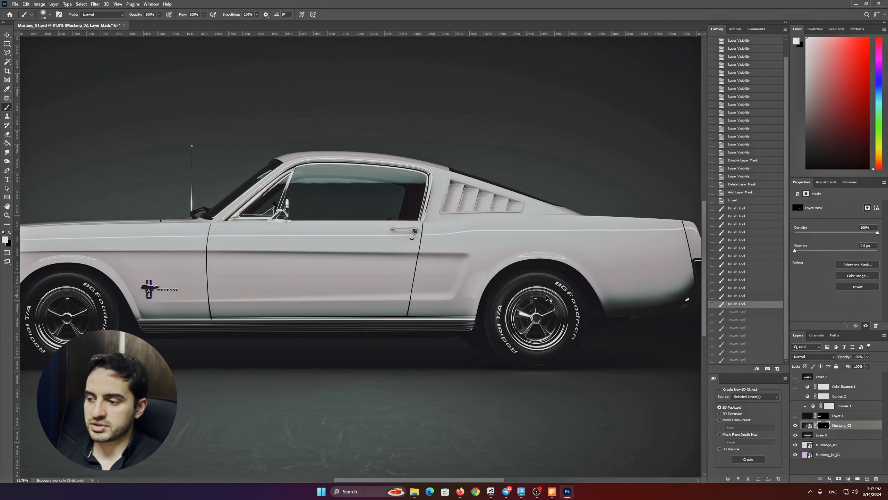
{"action": "key", "text": "ctrl+z"}
{"action": "key", "text": "ctrl+z"}
{"action": "key", "text": "ctrl+z"}
{"action": "key", "text": "ctrl+z"}
{"action": "key", "text": "ctrl+z"}
{"action": "key", "text": "ctrl+z"}
{"action": "key", "text": "ctrl+z"}
{"action": "key", "text": "ctrl+z"}
{"action": "key", "text": "ctrl+z"}
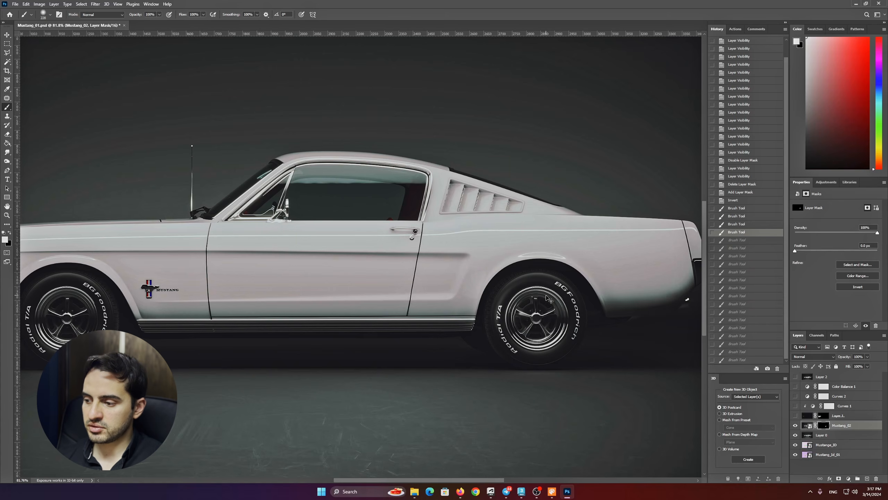
{"action": "key", "text": "ctrl+z"}
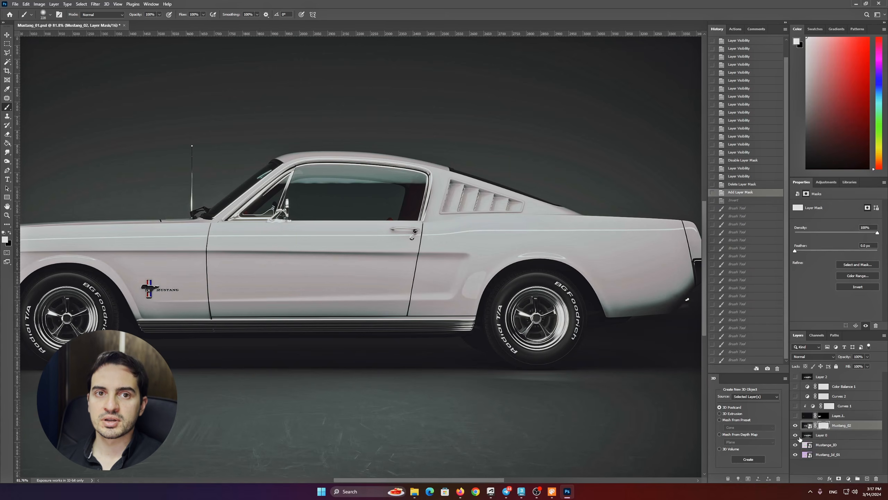
Show only the Mustange_ID layer and select the rear wheel's tire and rim colour areas on it with the Magic Wand.
{"action": "left_click", "coordinate": [795, 445], "text": "alt"}
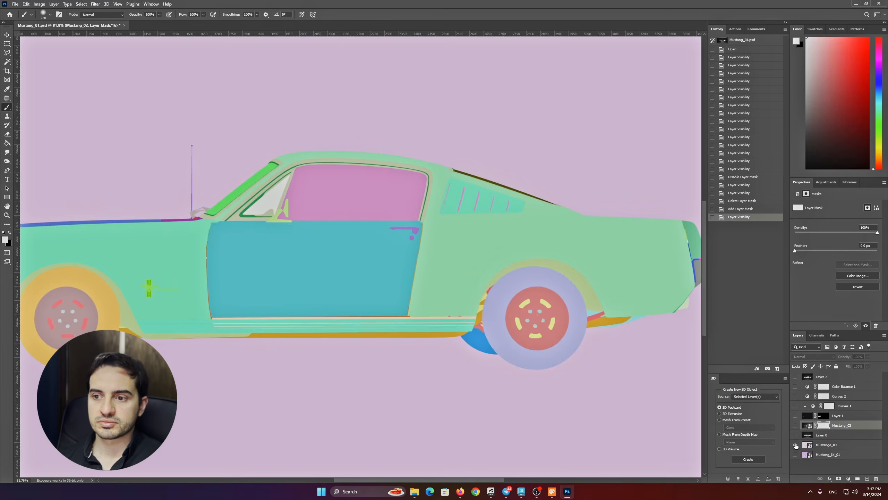
{"action": "left_click", "coordinate": [7, 61]}
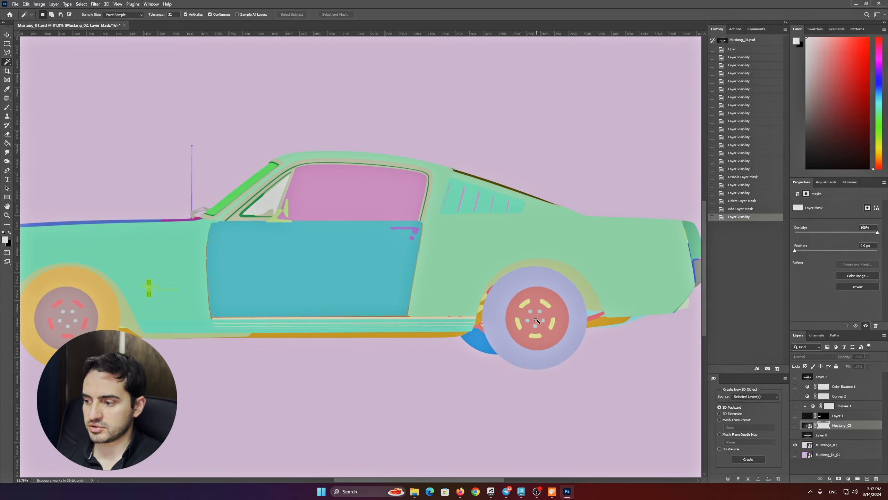
{"action": "left_click", "coordinate": [525, 286]}
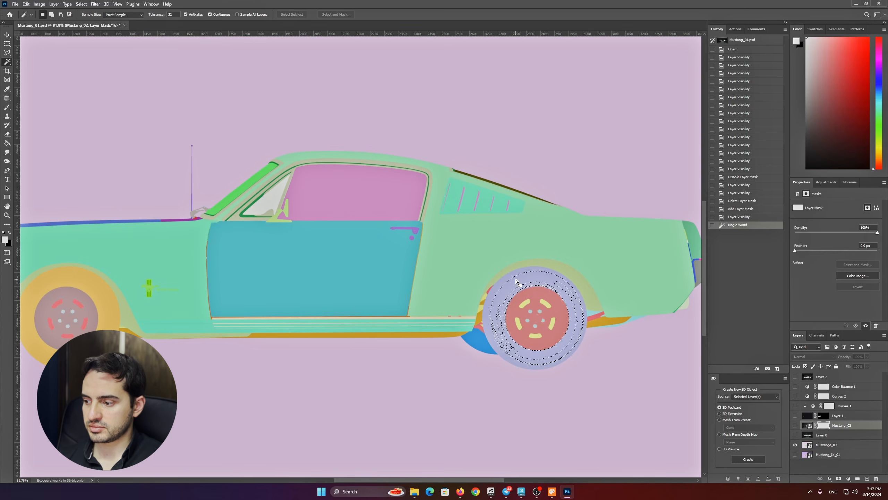
{"action": "key", "text": "ctrl+d"}
{"action": "left_click", "coordinate": [839, 447]}
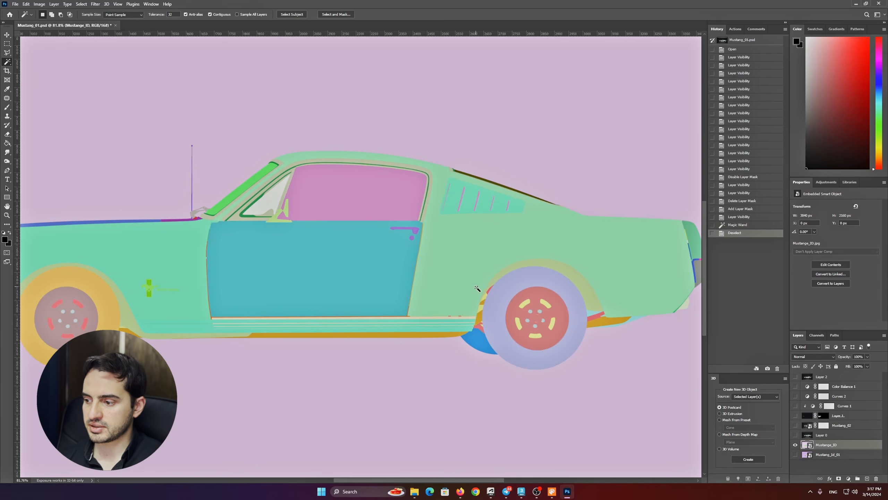
{"action": "left_click", "coordinate": [500, 301]}
{"action": "left_click", "coordinate": [535, 301], "text": "shift"}
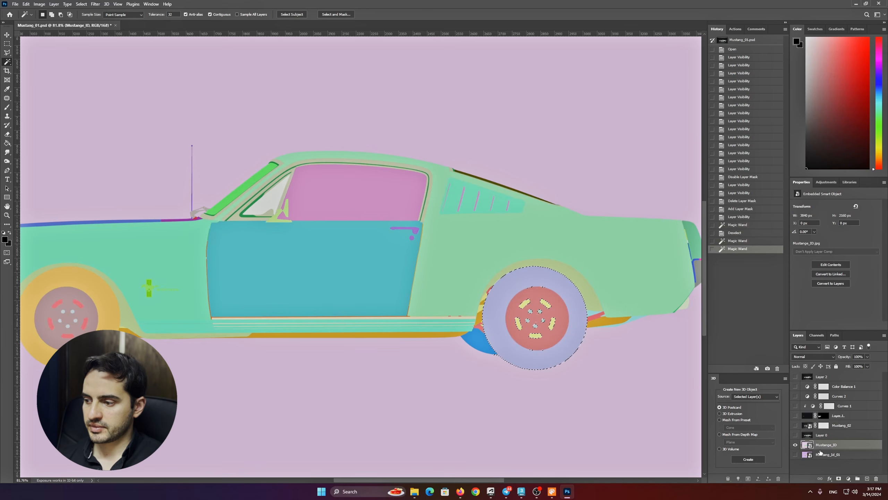
Bring back the other visible layers and replace the layer mask of Mustang_02 with one made from the rear wheel selection.
{"action": "left_click", "coordinate": [795, 445], "text": "alt"}
{"action": "left_click", "coordinate": [824, 425]}
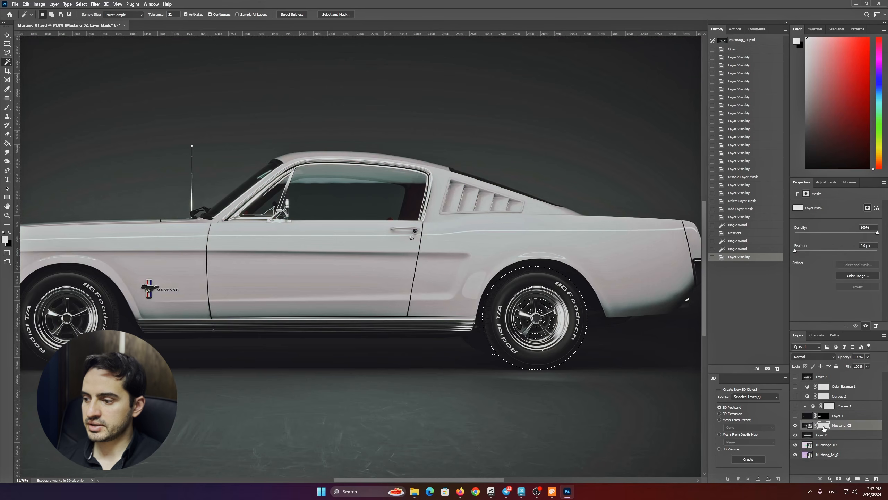
{"action": "right_click", "coordinate": [824, 425]}
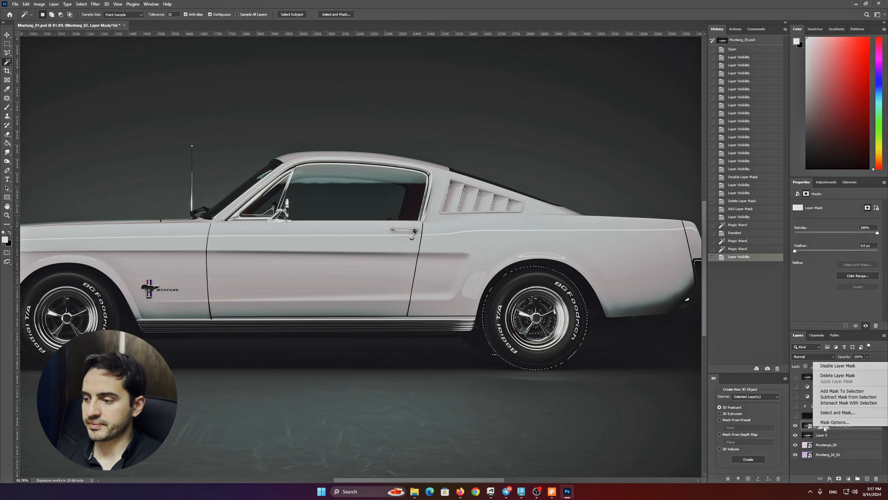
{"action": "left_click", "coordinate": [838, 376]}
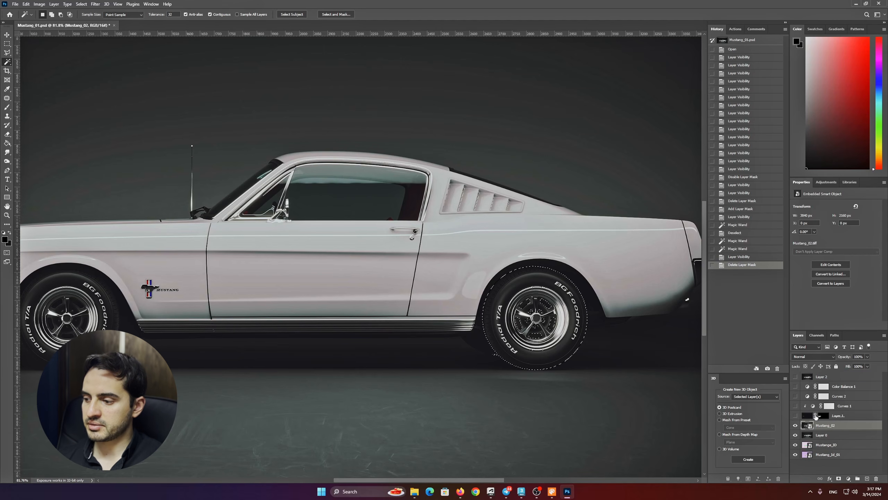
{"action": "left_click", "coordinate": [838, 478]}
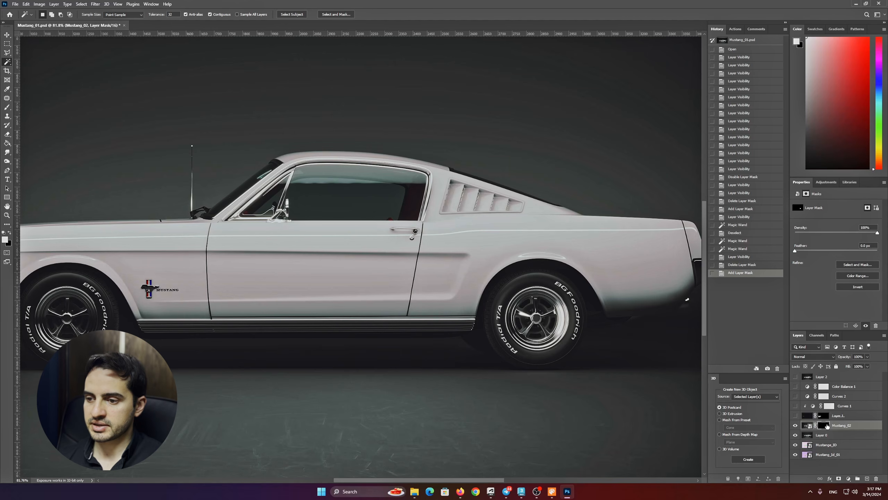
Display the new Mustang_02 mask on its own, return to the image, and examine the masked reflections on the rear wheel.
{"action": "scroll", "coordinate": [827, 427], "scroll_direction": "up", "scroll_amount": 3, "text": "alt"}
{"action": "left_click", "coordinate": [825, 426], "text": "alt"}
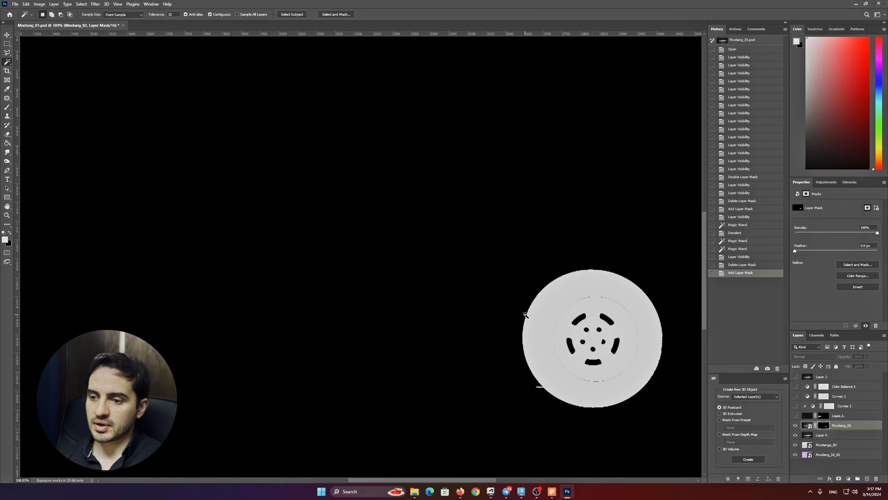
{"action": "left_click", "coordinate": [807, 427]}
{"action": "key", "text": "ctrl+0"}
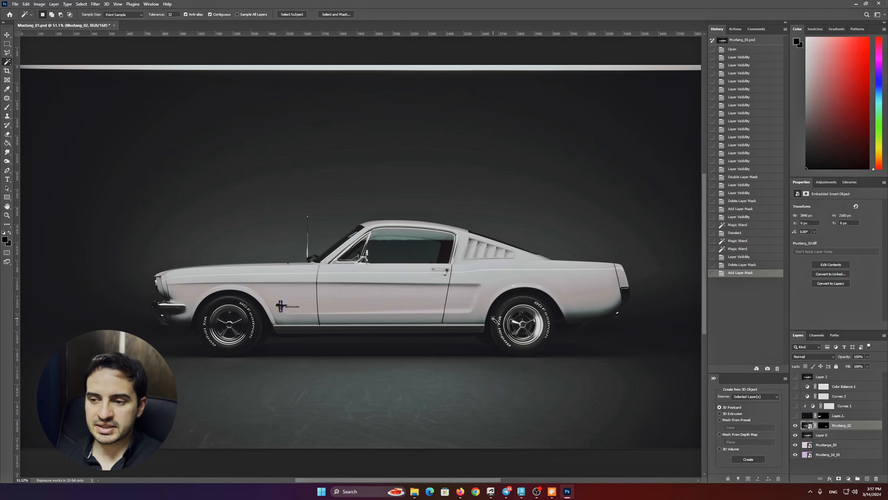
{"action": "scroll", "coordinate": [512, 313], "scroll_direction": "up", "scroll_amount": 3, "text": "alt"}
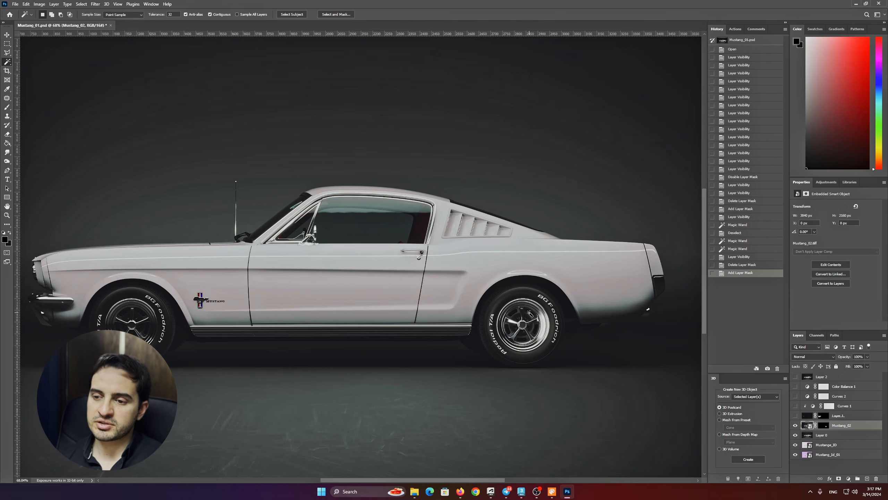
{"action": "scroll", "coordinate": [530, 318], "scroll_direction": "up", "scroll_amount": 5, "text": "alt"}
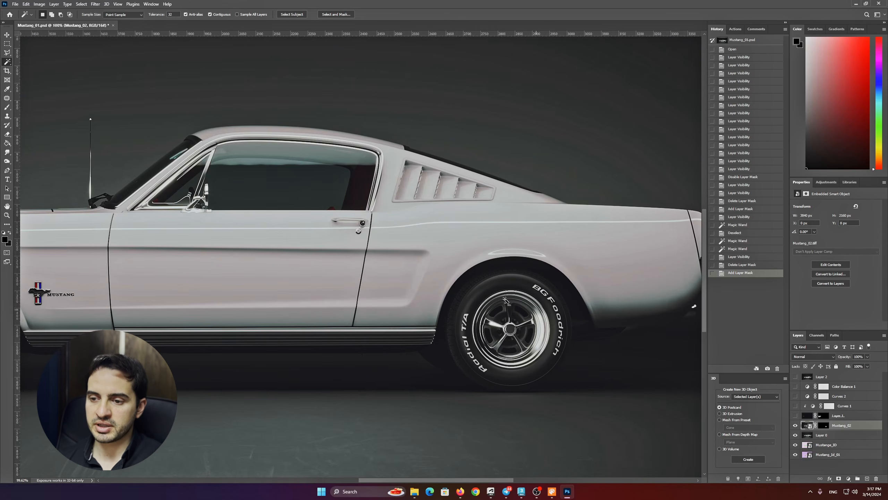
Undo the wheel selection and mask replacements until Mustang_02 has its original painted layer mask enabled again.
{"action": "key", "text": "ctrl+z"}
{"action": "key", "text": "ctrl+z"}
{"action": "key", "text": "ctrl+z"}
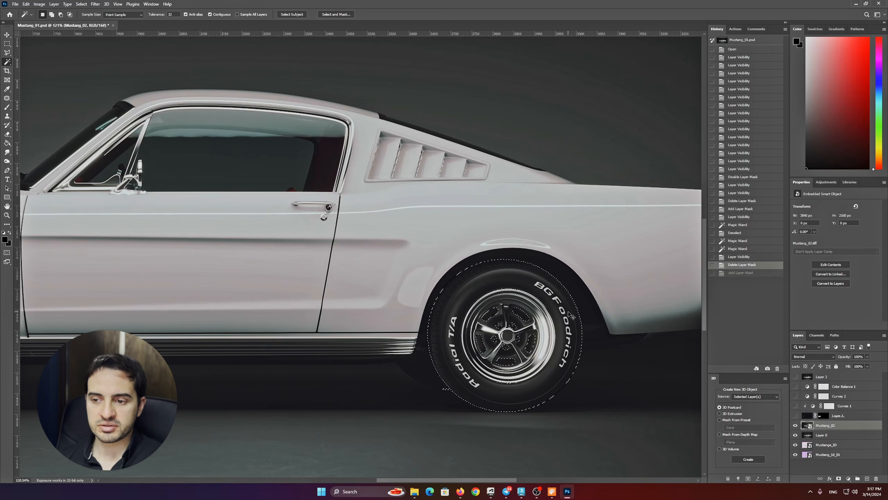
{"action": "key", "text": "ctrl+z"}
{"action": "key", "text": "ctrl+z"}
{"action": "key", "text": "ctrl+z"}
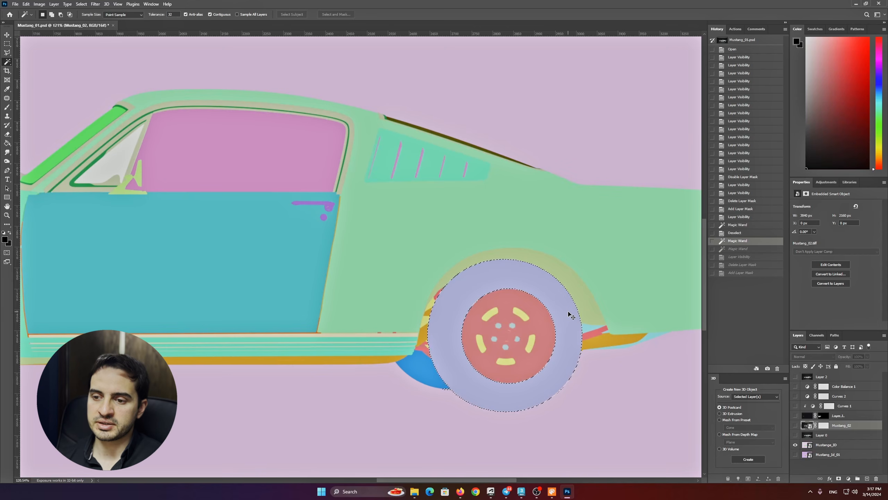
{"action": "key", "text": "ctrl+z"}
{"action": "key", "text": "ctrl+z"}
{"action": "key", "text": "ctrl+z"}
{"action": "key", "text": "ctrl+z"}
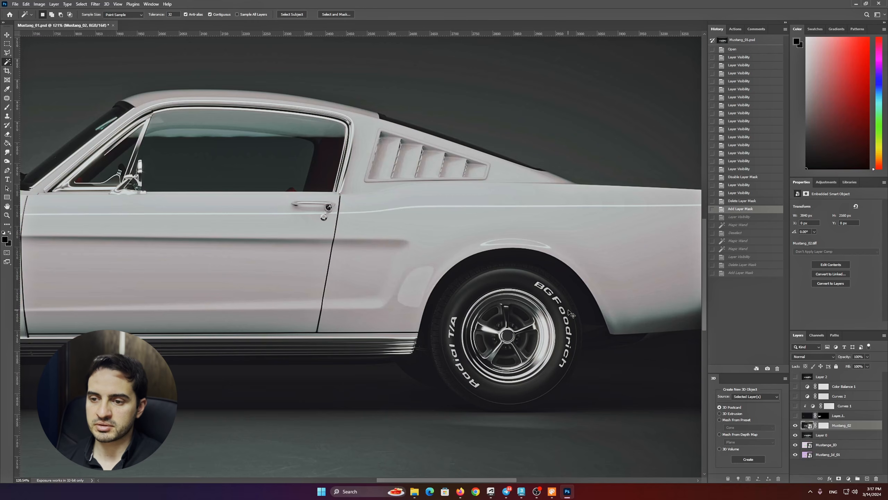
{"action": "key", "text": "ctrl+z"}
{"action": "key", "text": "ctrl+z"}
{"action": "key", "text": "ctrl+z"}
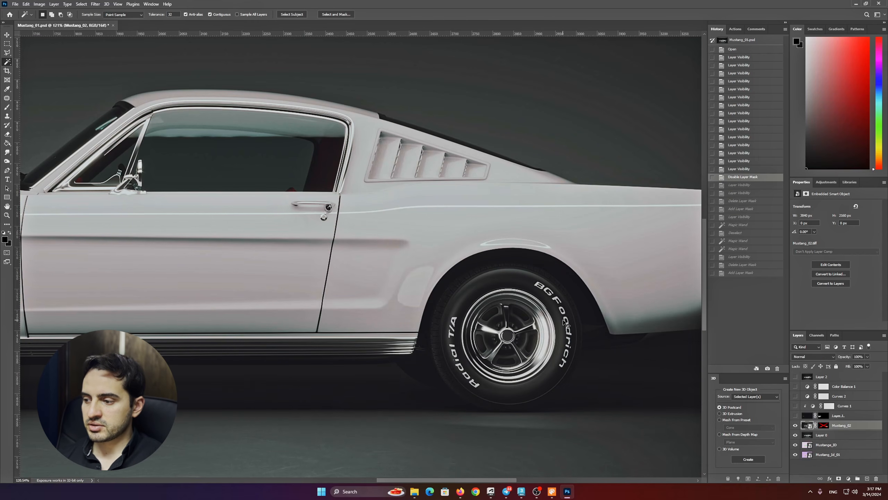
{"action": "scroll", "coordinate": [576, 343], "scroll_direction": "down", "scroll_amount": 3, "text": "alt"}
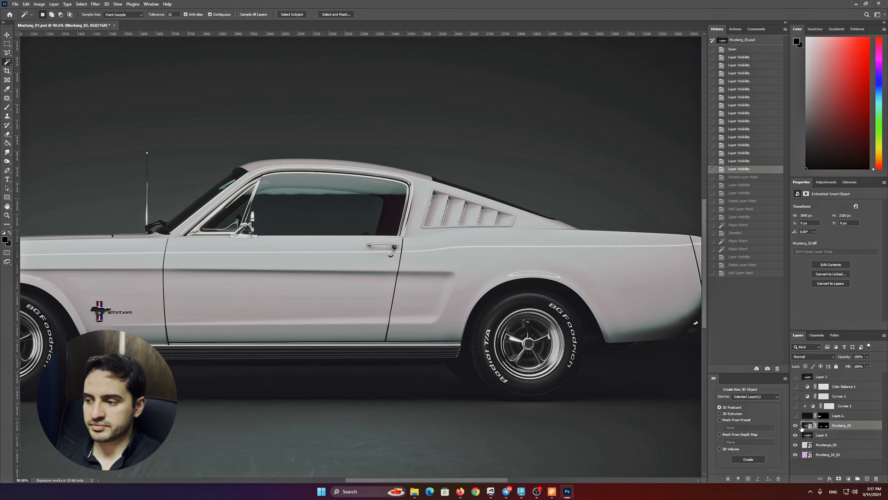
Turn on the smoke layer directly above Mustang_02 and view the smoke in front of the car's headlight.
{"action": "scroll", "coordinate": [689, 367], "scroll_direction": "down", "scroll_amount": 7, "text": "alt"}
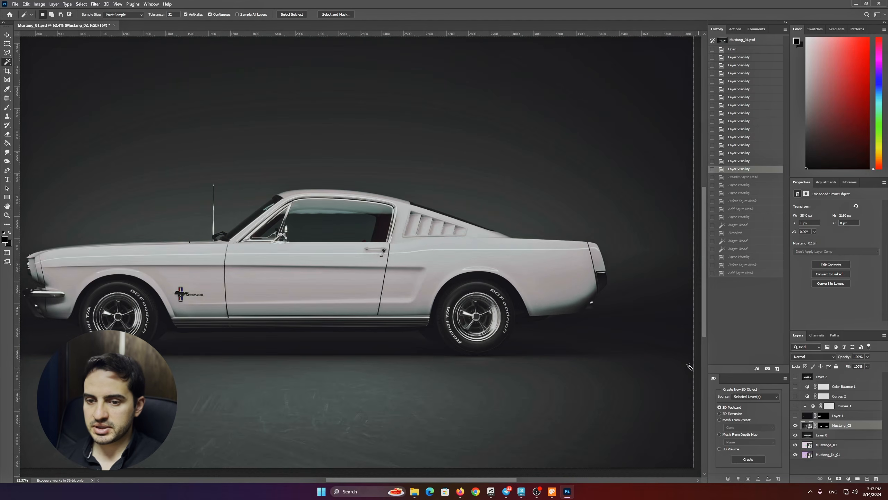
{"action": "left_click_drag", "start_coordinate": [647, 367], "coordinate": [704, 388]}
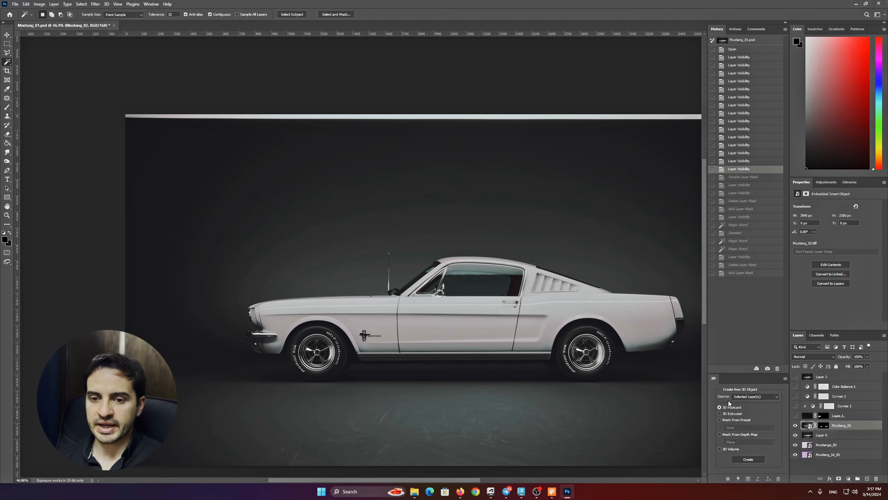
{"action": "left_click", "coordinate": [795, 416]}
{"action": "scroll", "coordinate": [187, 290], "scroll_direction": "up", "scroll_amount": 4, "text": "alt"}
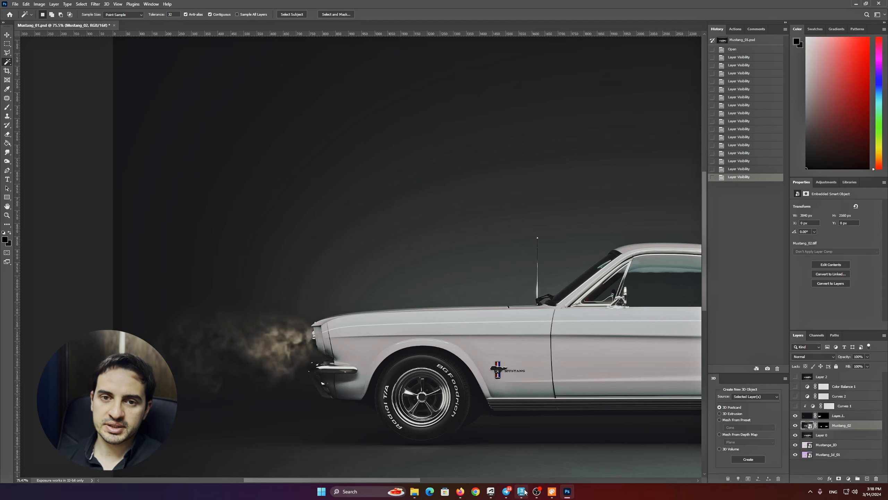
Switch to the Mustang_Studio scene in 3ds Max and close the Render Setup window.
{"action": "mouse_move", "coordinate": [524, 491]}
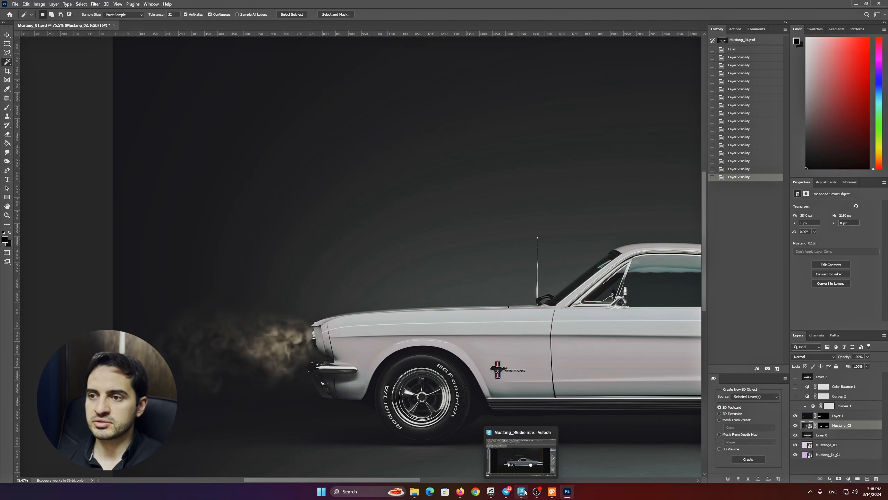
{"action": "left_click", "coordinate": [524, 491]}
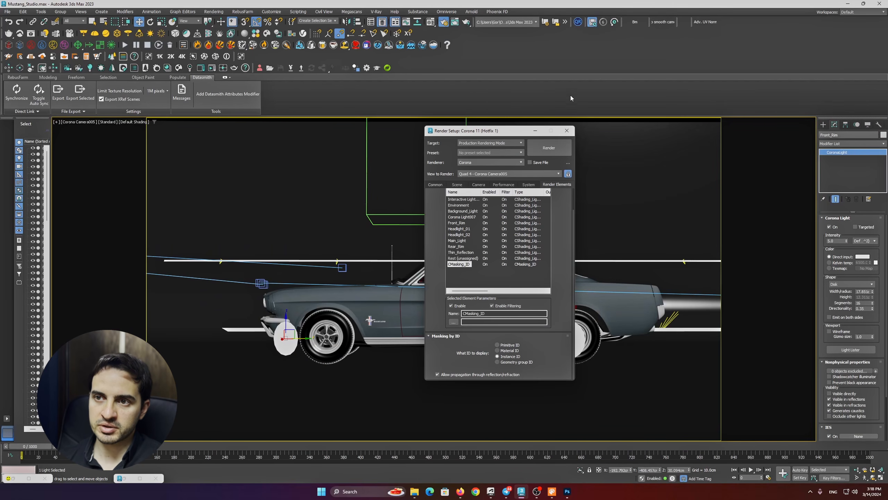
{"action": "left_click", "coordinate": [566, 130]}
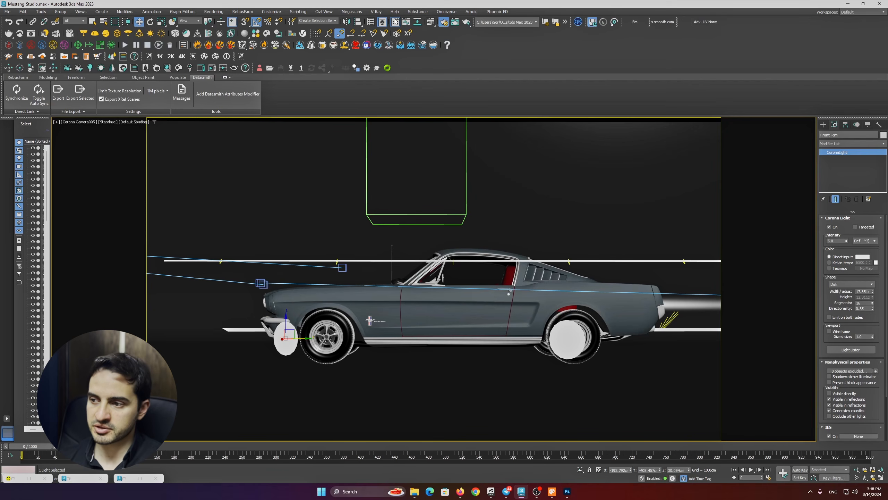
Unhide the Smoke layer in the Layer Explorer and view the smoke setup at the car's front in perspective.
{"action": "left_click", "coordinate": [382, 22]}
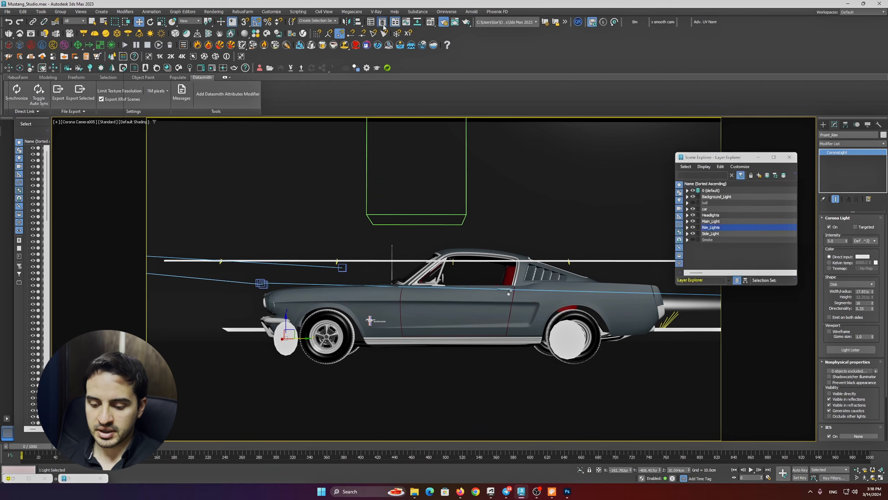
{"action": "left_click", "coordinate": [693, 240]}
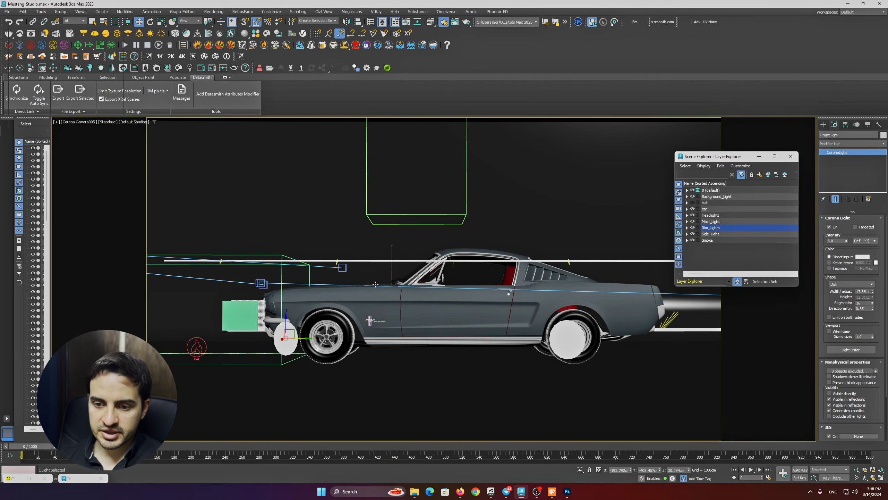
{"action": "key", "text": "p"}
{"action": "middle_click_drag", "start_coordinate": [236, 308], "coordinate": [347, 317], "text": "alt"}
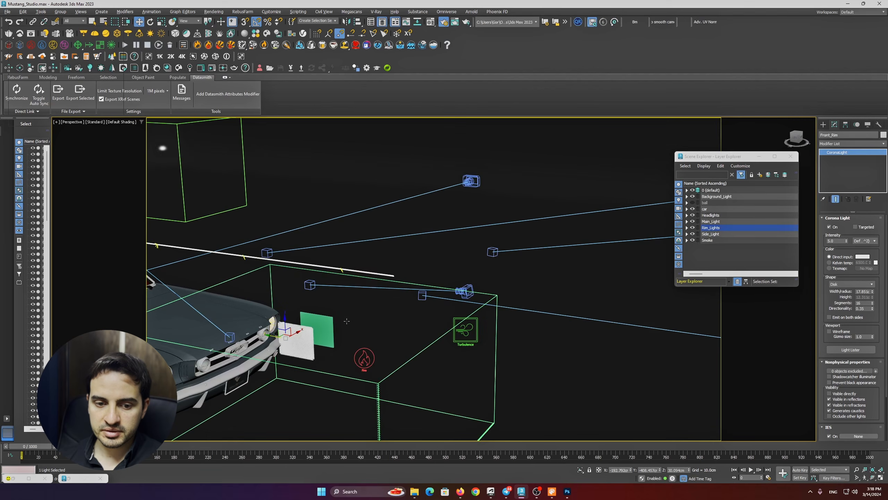
{"action": "middle_click_drag", "start_coordinate": [285, 389], "coordinate": [282, 317]}
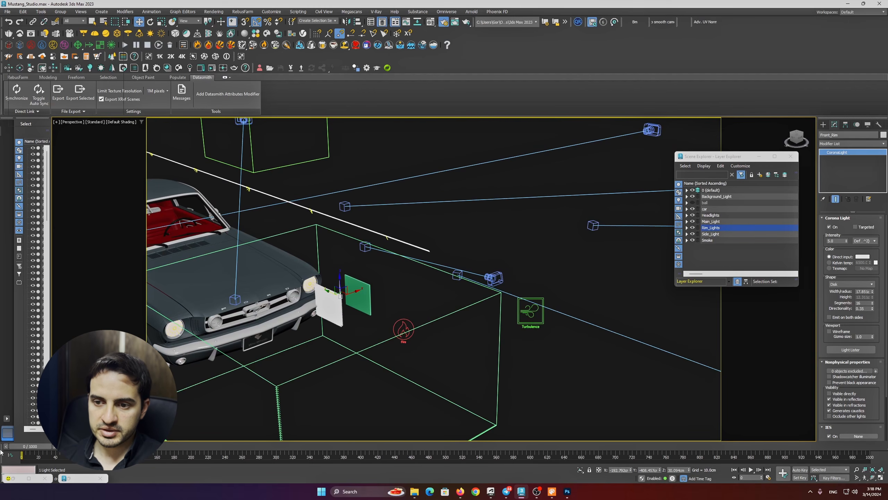
Scrub the Mustang_Studio timeline to frame 22 to preview the simulated smoke at the car's front, and switch to Photoshop.
{"action": "left_click_drag", "start_coordinate": [28, 447], "coordinate": [47, 442]}
{"action": "key", "text": "w"}
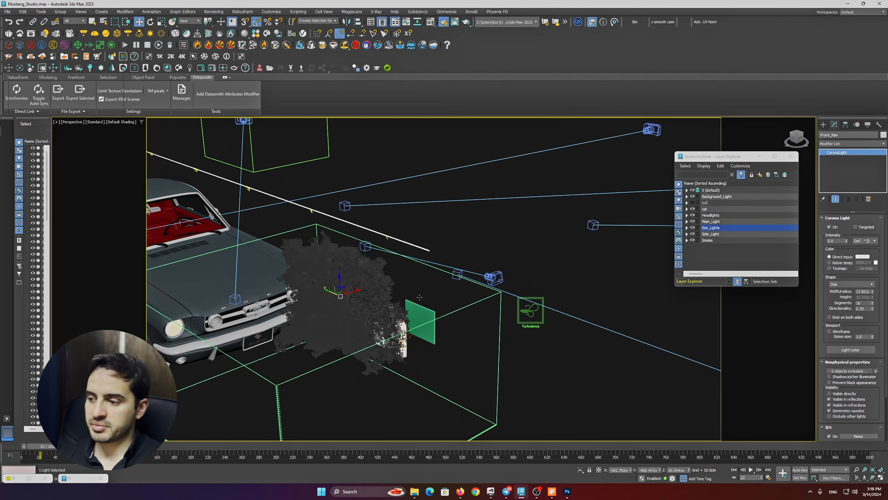
{"action": "left_click", "coordinate": [574, 492]}
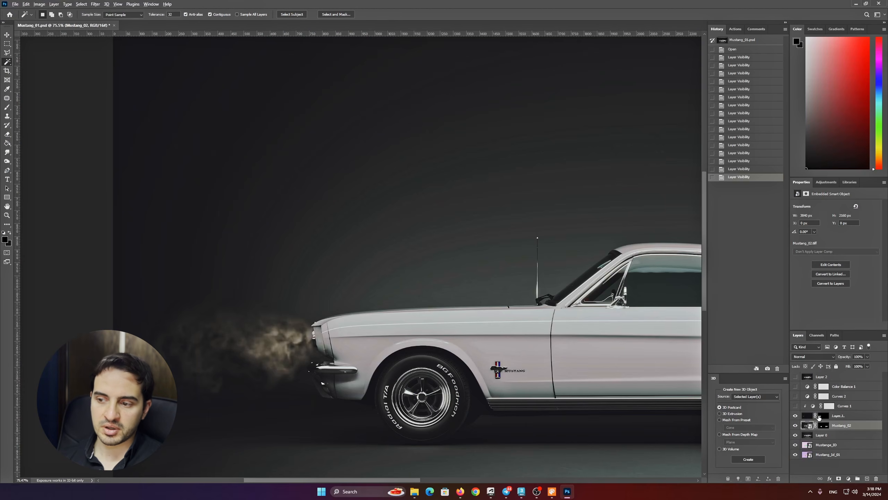
Isolate the smoke layer directly above Mustang_02 and disable its layer mask to view the full smoke render.
{"action": "left_click", "coordinate": [795, 416], "text": "alt"}
{"action": "scroll", "coordinate": [224, 327], "scroll_direction": "down", "scroll_amount": 3, "text": "alt"}
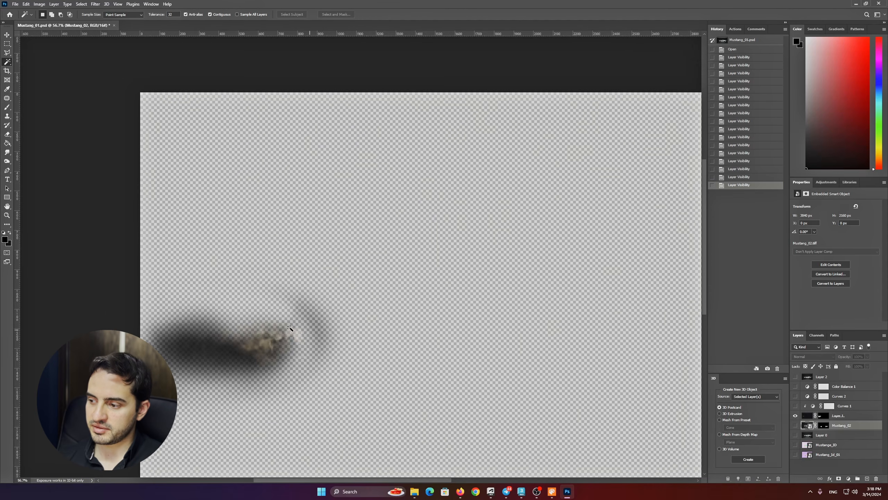
{"action": "right_click", "coordinate": [820, 416]}
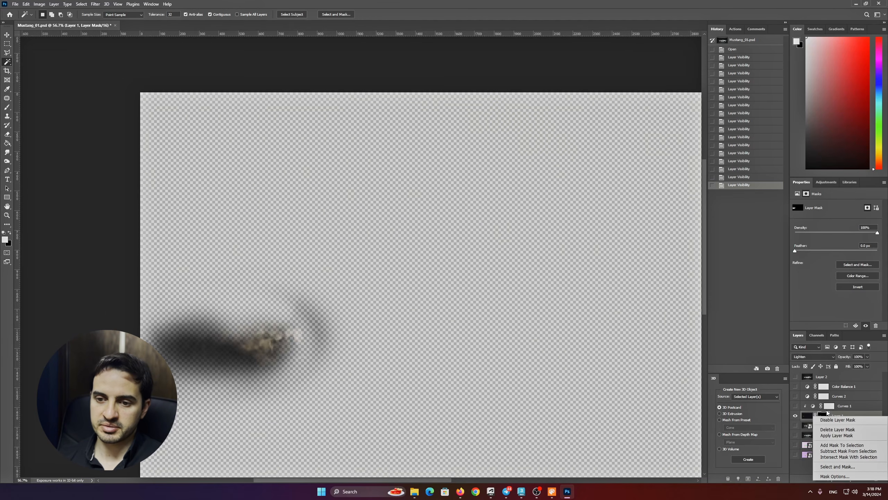
{"action": "left_click", "coordinate": [829, 422]}
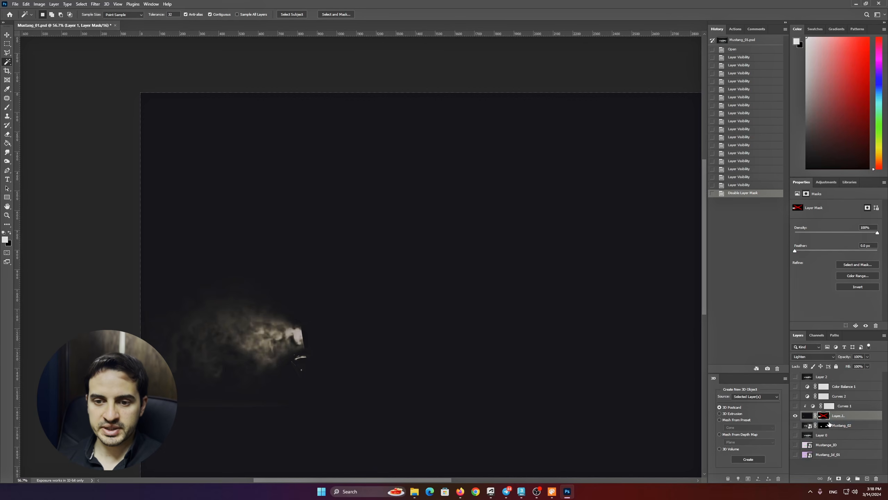
{"action": "scroll", "coordinate": [351, 288], "scroll_direction": "down", "scroll_amount": 1, "text": "alt"}
{"action": "scroll", "coordinate": [210, 293], "scroll_direction": "down", "scroll_amount": 1, "text": "alt"}
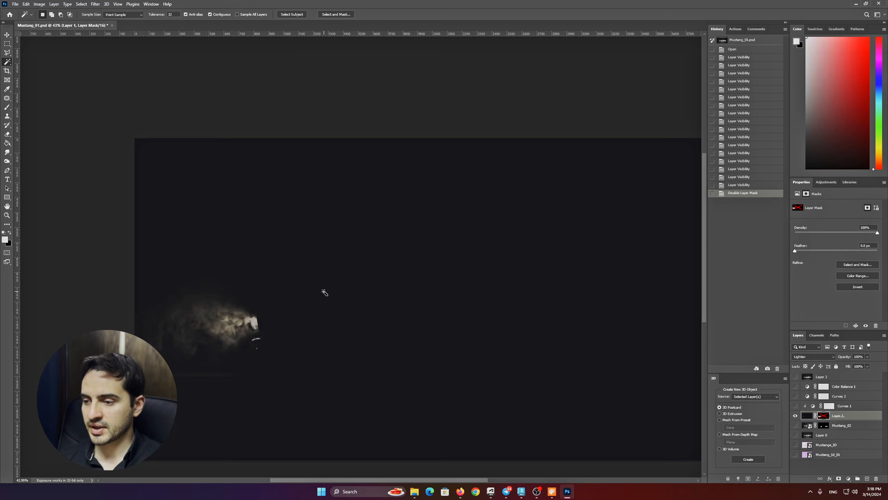
Undo the mask disabling and layer isolation, and compare the composite without and with the smoke layer.
{"action": "key", "text": "ctrl+z"}
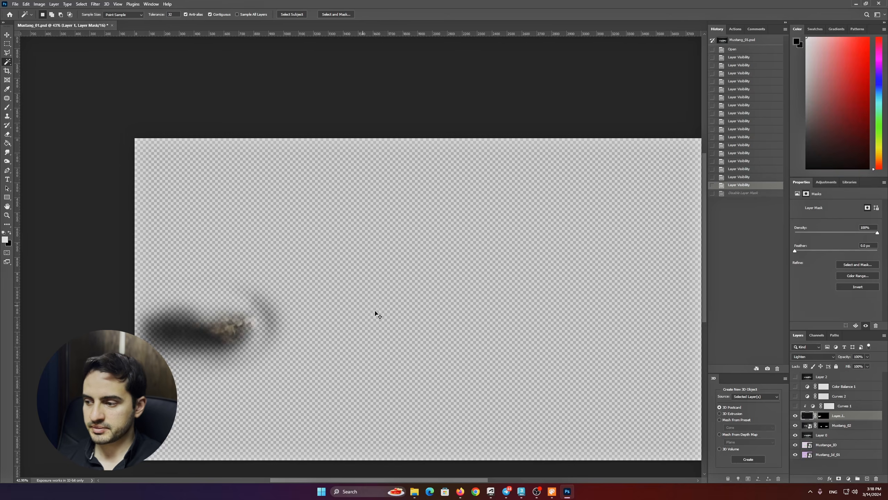
{"action": "key", "text": "ctrl+z"}
{"action": "left_click", "coordinate": [796, 416]}
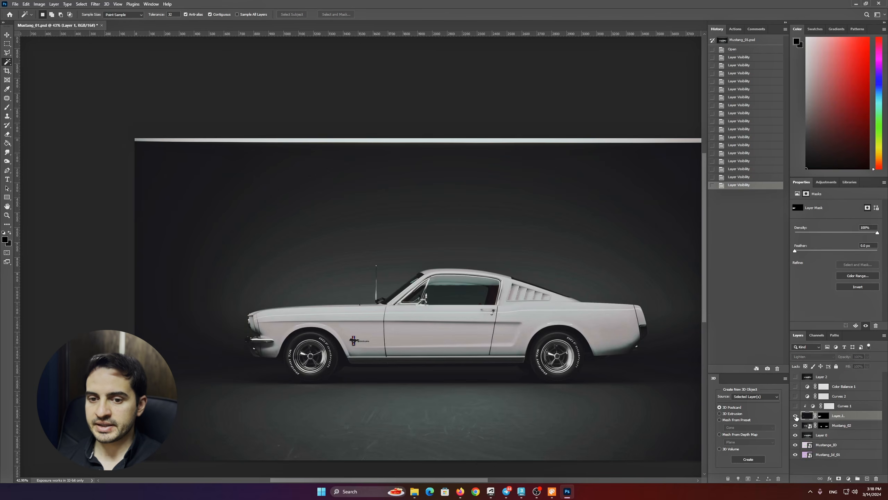
{"action": "left_click", "coordinate": [795, 416]}
Enable the Curves 1 adjustment clipped to the smoke layer, compare the image with and without it, and inspect its curve.
{"action": "left_click", "coordinate": [795, 405]}
{"action": "left_click", "coordinate": [795, 406]}
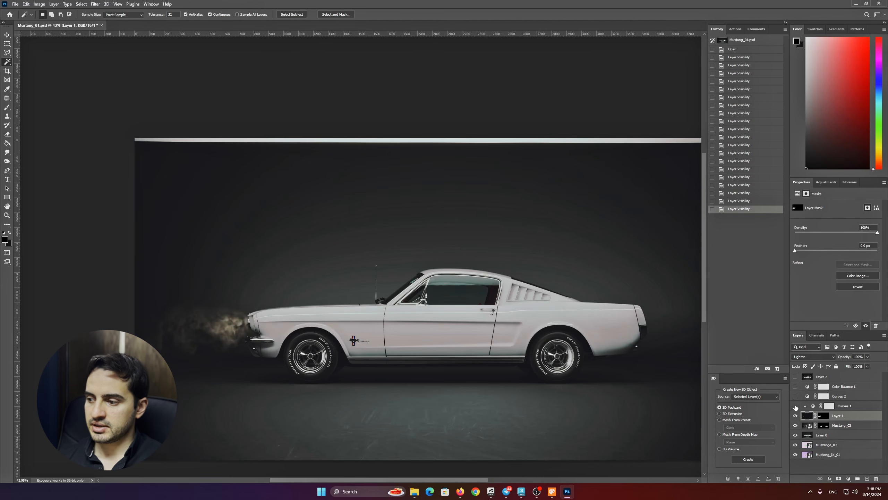
{"action": "left_click", "coordinate": [795, 406]}
{"action": "left_click", "coordinate": [795, 406]}
{"action": "left_click", "coordinate": [796, 405]}
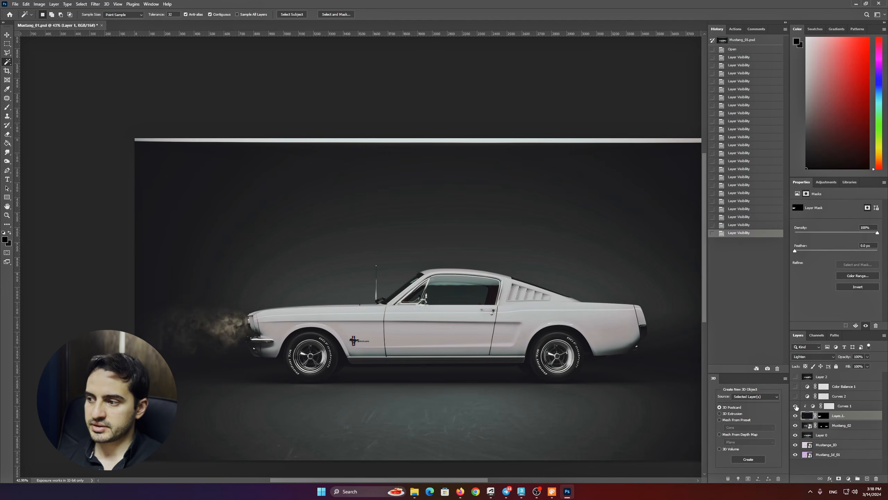
{"action": "left_click", "coordinate": [814, 407]}
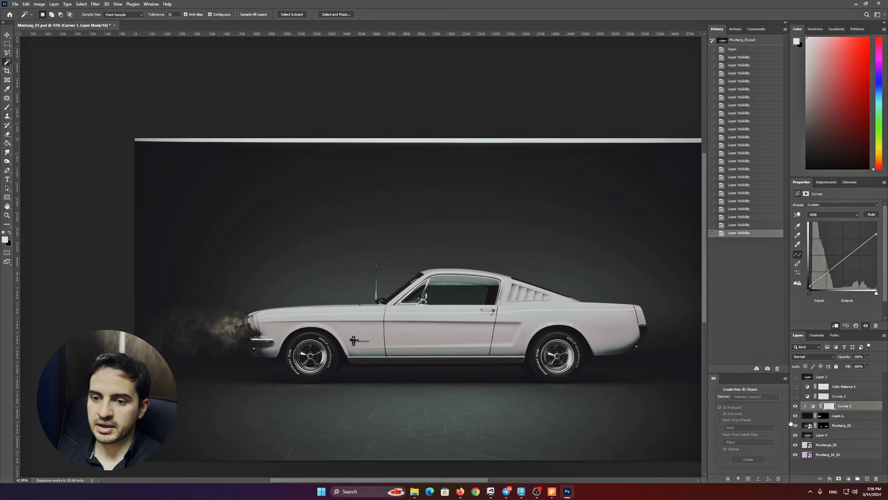
{"action": "left_click", "coordinate": [795, 407]}
{"action": "left_click", "coordinate": [795, 406]}
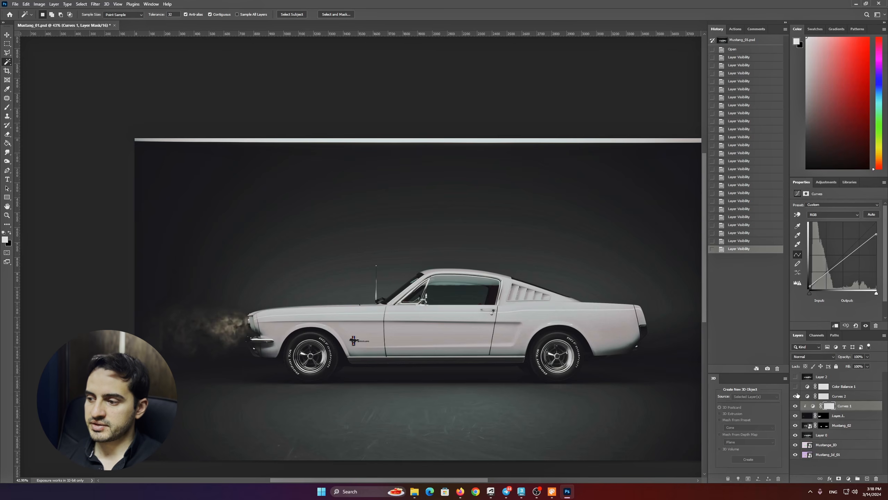
Enable the Curves 2 adjustment and inspect its curve, and turn on Color Balance 1 above it.
{"action": "left_click", "coordinate": [796, 396]}
{"action": "scroll", "coordinate": [352, 337], "scroll_direction": "down", "scroll_amount": 2, "text": "alt"}
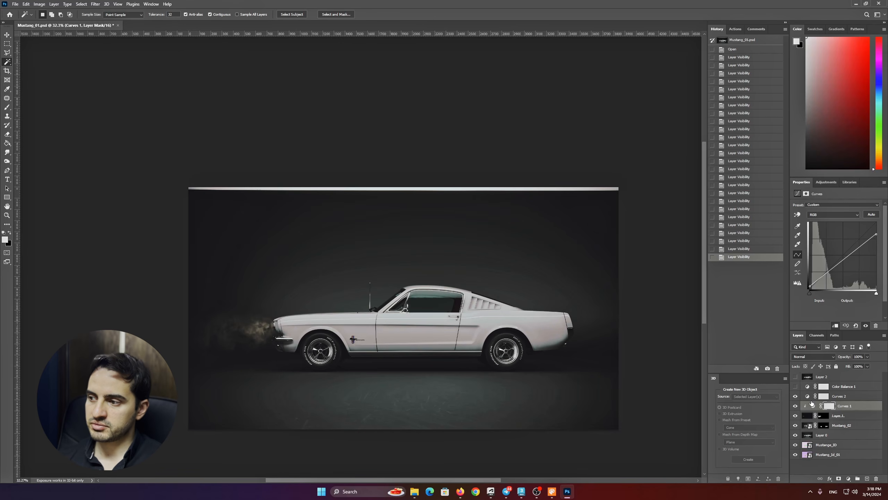
{"action": "left_click", "coordinate": [807, 396]}
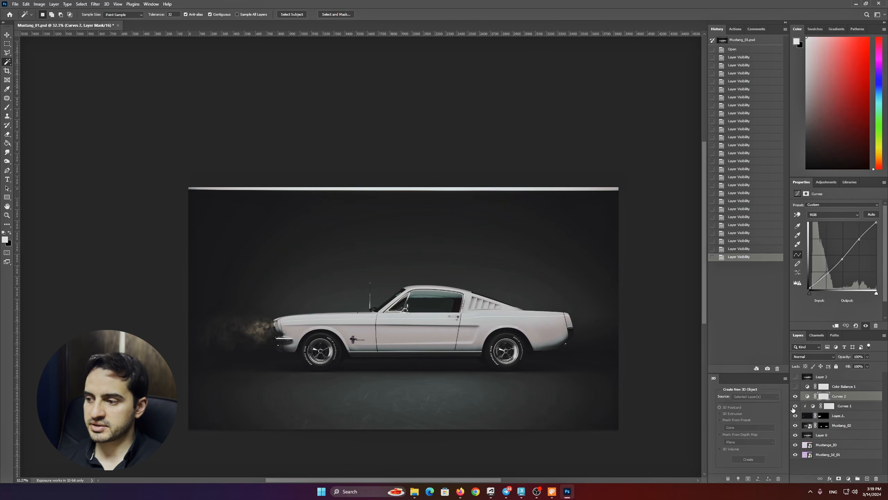
{"action": "left_click", "coordinate": [795, 386]}
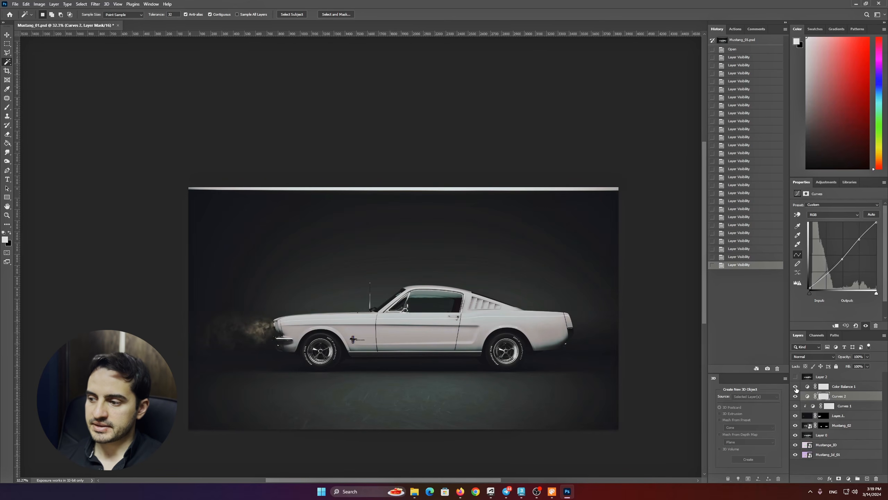
Turn on and select the topmost Layer 2, and examine the finished composite of the car.
{"action": "left_click", "coordinate": [795, 377]}
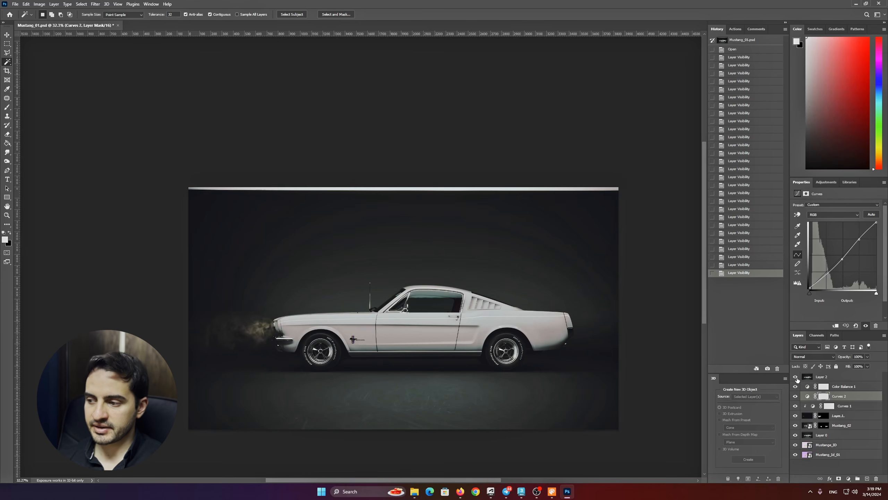
{"action": "left_click", "coordinate": [825, 377]}
{"action": "scroll", "coordinate": [552, 326], "scroll_direction": "down", "scroll_amount": 2, "text": "alt"}
{"action": "scroll", "coordinate": [552, 326], "scroll_direction": "up", "scroll_amount": 4, "text": "alt"}
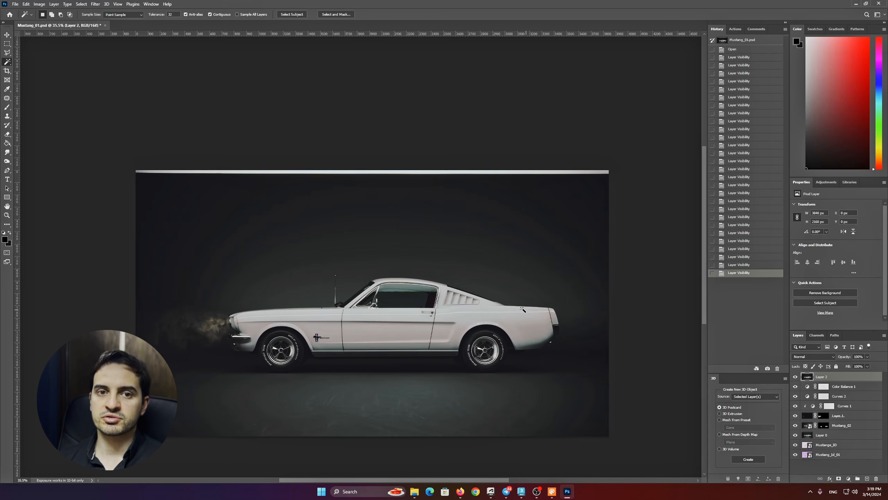
{"action": "scroll", "coordinate": [508, 267], "scroll_direction": "down", "scroll_amount": 2, "text": "alt"}
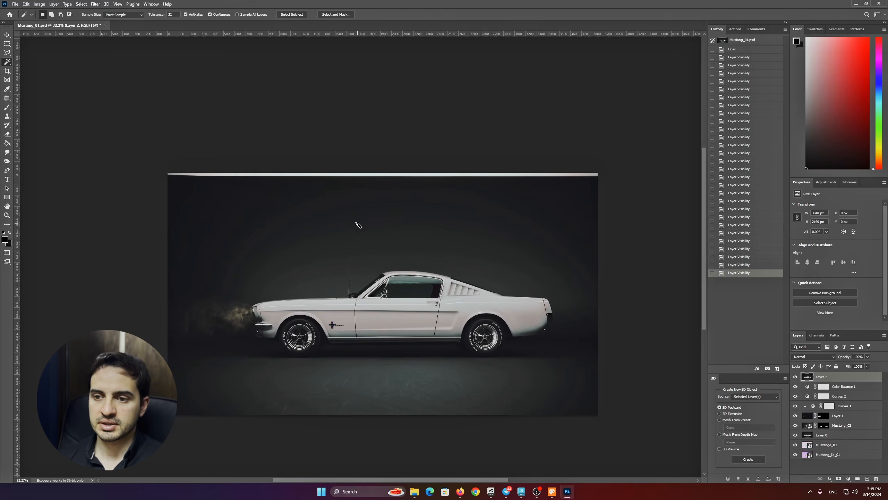
Copy the entire canvas of Layer 2 and paste it into a new 3840 × 2160 px document.
{"action": "left_click", "coordinate": [7, 71]}
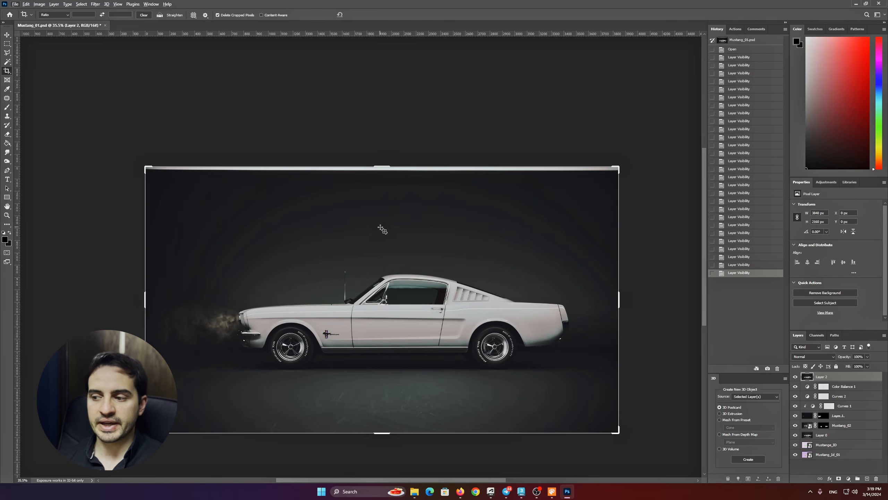
{"action": "left_click", "coordinate": [7, 34]}
{"action": "key", "text": "ctrl+a"}
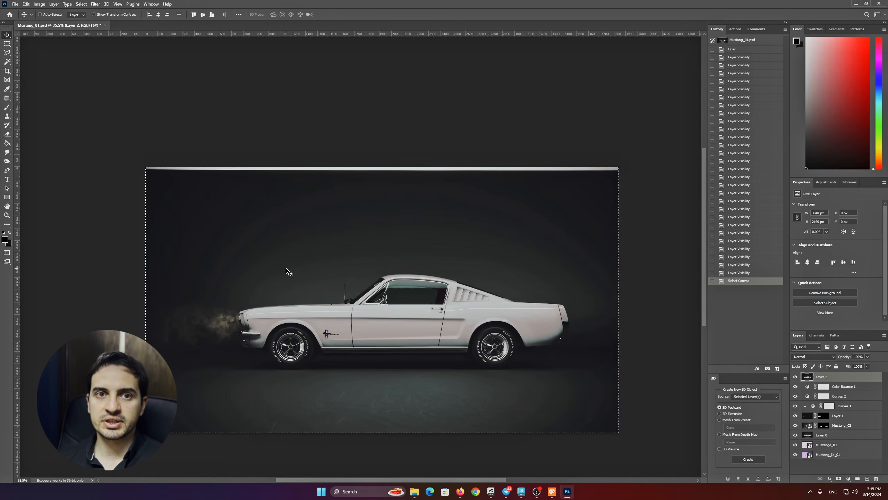
{"action": "left_click", "coordinate": [15, 4]}
{"action": "left_click", "coordinate": [21, 11]}
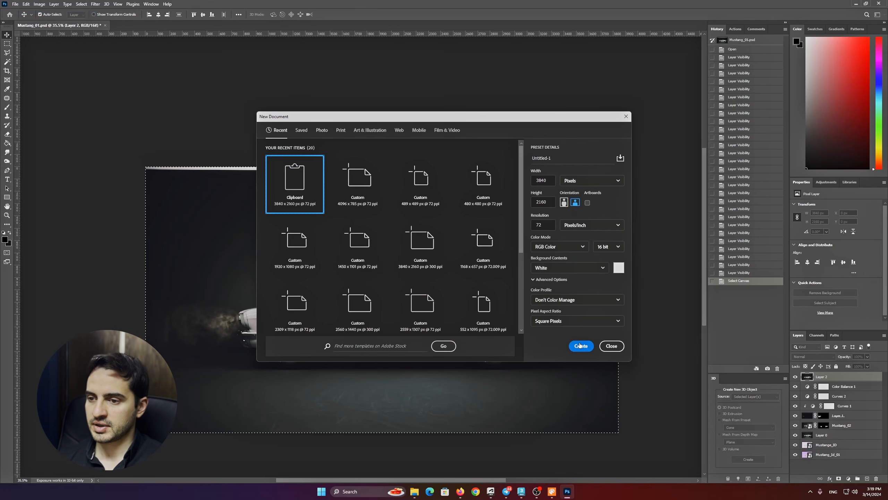
{"action": "left_click", "coordinate": [580, 346]}
{"action": "key", "text": "ctrl+v"}
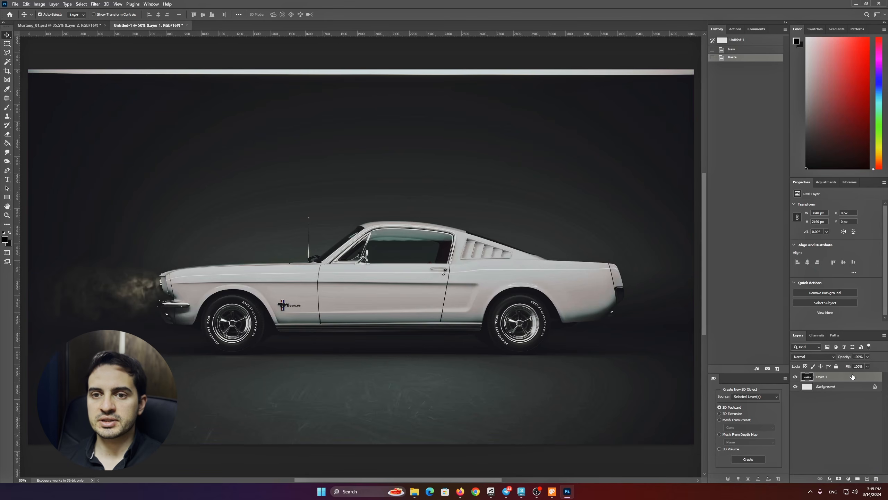
Try cropping the pasted image at 16:9 to about 3562 × 2003 px, excluding the light strip above the car, and undo it.
{"action": "scroll", "coordinate": [481, 305], "scroll_direction": "down", "scroll_amount": 2, "text": "alt"}
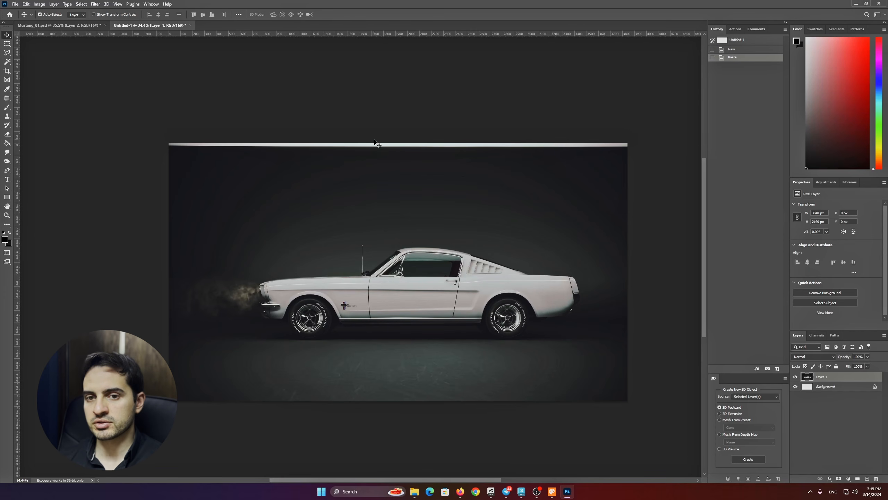
{"action": "left_click", "coordinate": [7, 71]}
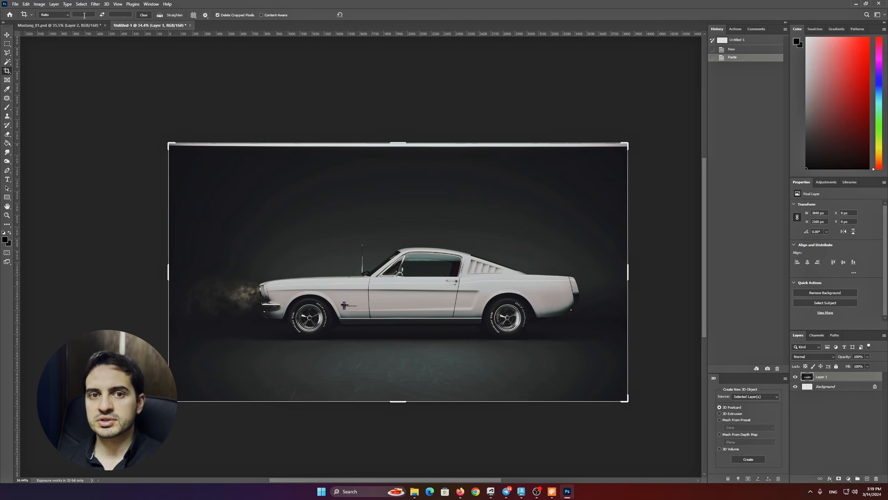
{"action": "left_click", "coordinate": [56, 15]}
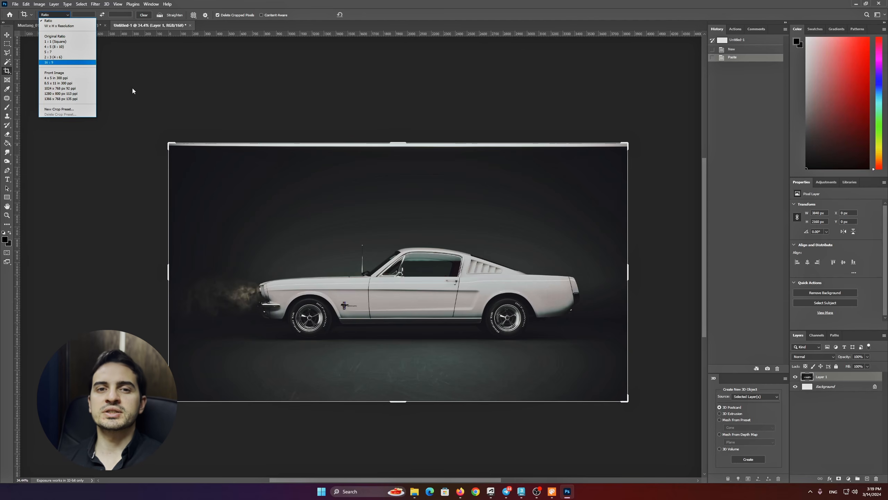
{"action": "left_click", "coordinate": [51, 62]}
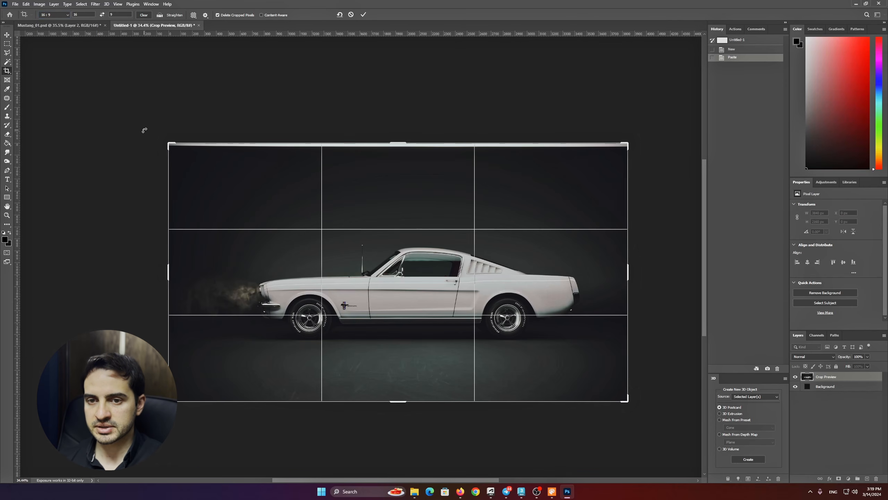
{"action": "left_click_drag", "start_coordinate": [171, 144], "coordinate": [186, 152]}
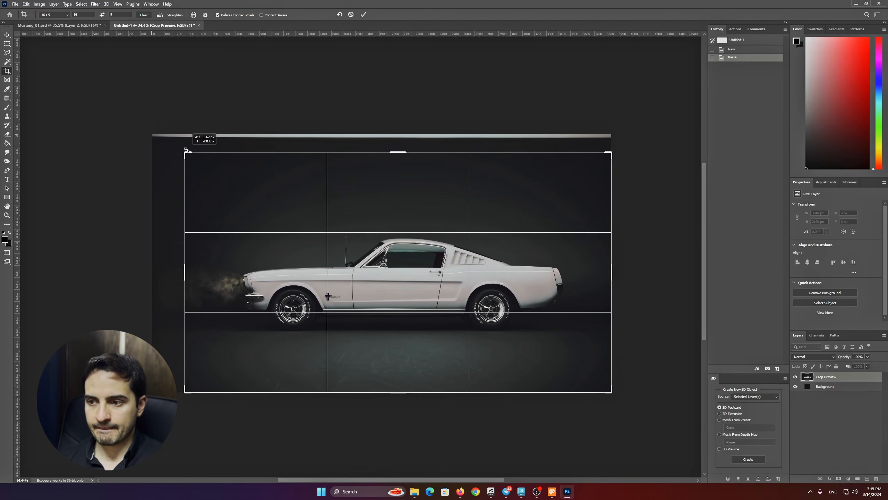
{"action": "left_click_drag", "start_coordinate": [266, 184], "coordinate": [287, 188]}
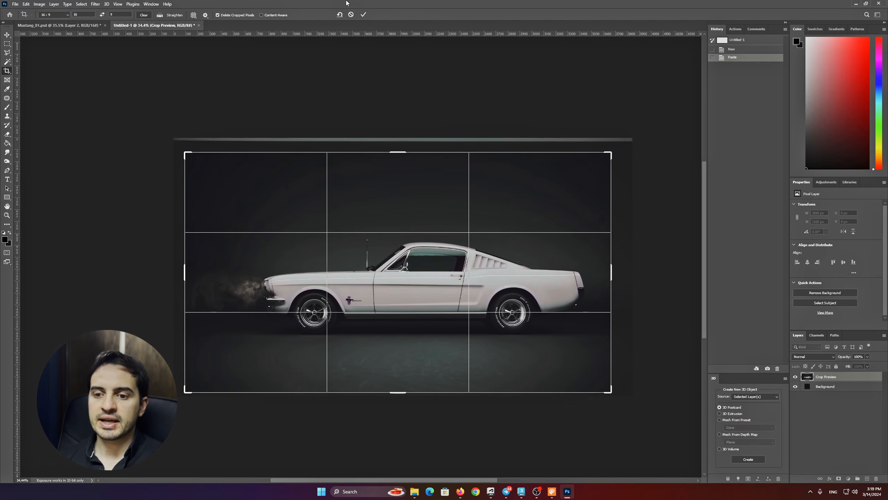
{"action": "left_click", "coordinate": [365, 14]}
{"action": "scroll", "coordinate": [335, 297], "scroll_direction": "up", "scroll_amount": 2, "text": "alt"}
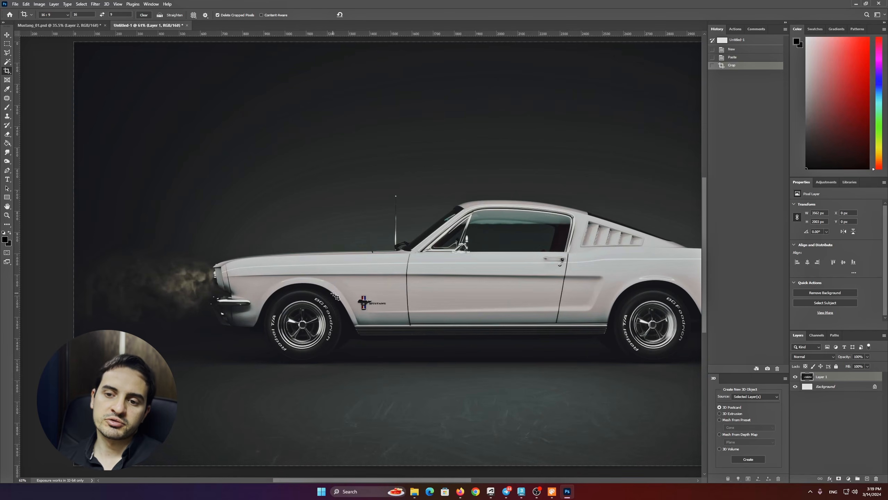
{"action": "scroll", "coordinate": [335, 297], "scroll_direction": "down", "scroll_amount": 1, "text": "alt"}
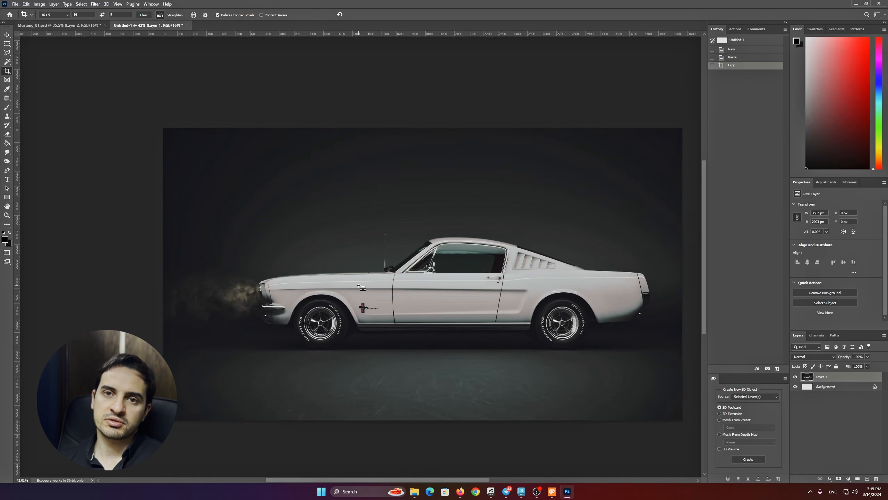
{"action": "key", "text": "ctrl+z"}
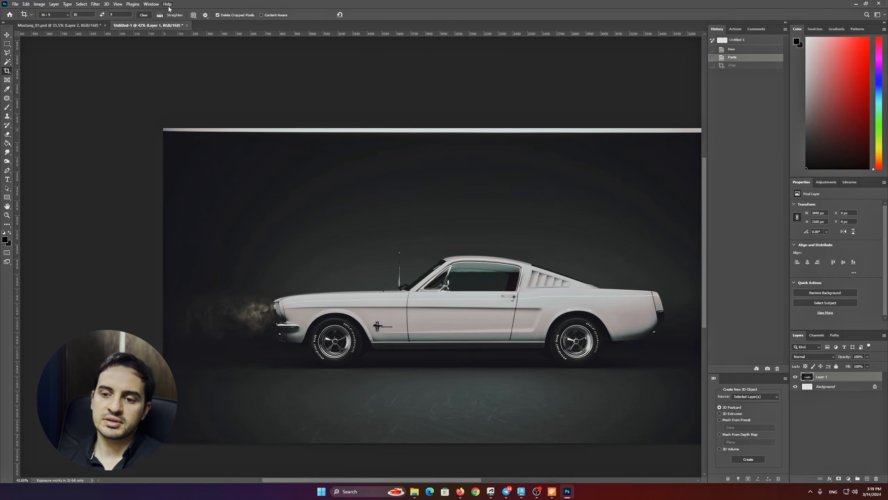
Clear the crop ratio, try a portrait crop of about 1157 × 1733 px around the car's front and smoke, and undo it.
{"action": "left_click", "coordinate": [143, 15]}
{"action": "left_click_drag", "start_coordinate": [205, 183], "coordinate": [373, 438]}
{"action": "left_click", "coordinate": [363, 15]}
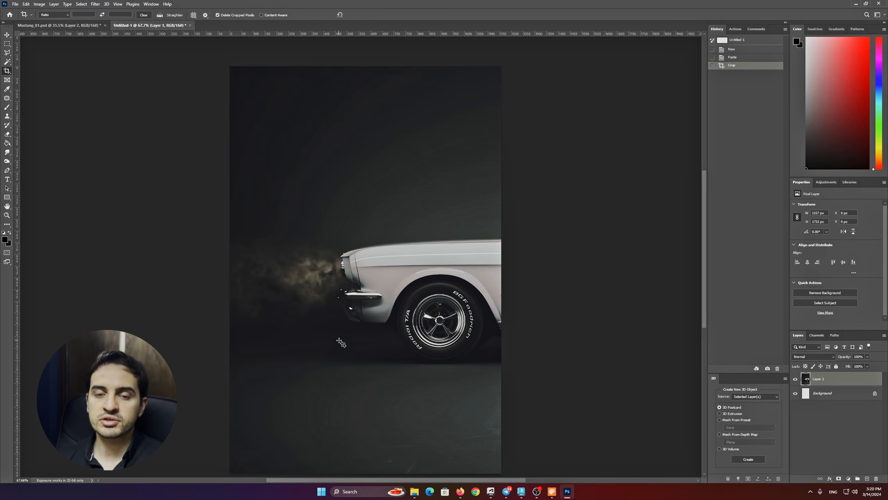
{"action": "scroll", "coordinate": [303, 314], "scroll_direction": "down", "scroll_amount": 4, "text": "alt"}
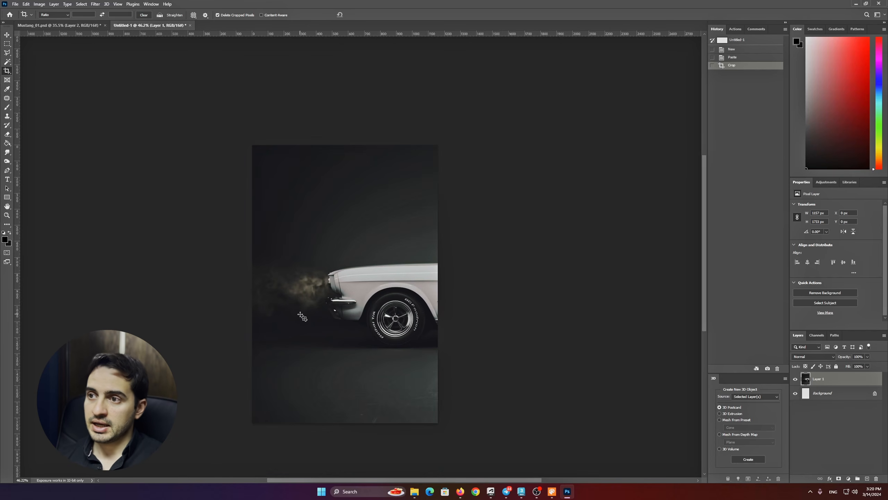
{"action": "key", "text": "ctrl+z"}
{"action": "scroll", "coordinate": [306, 283], "scroll_direction": "down", "scroll_amount": 3, "text": "alt"}
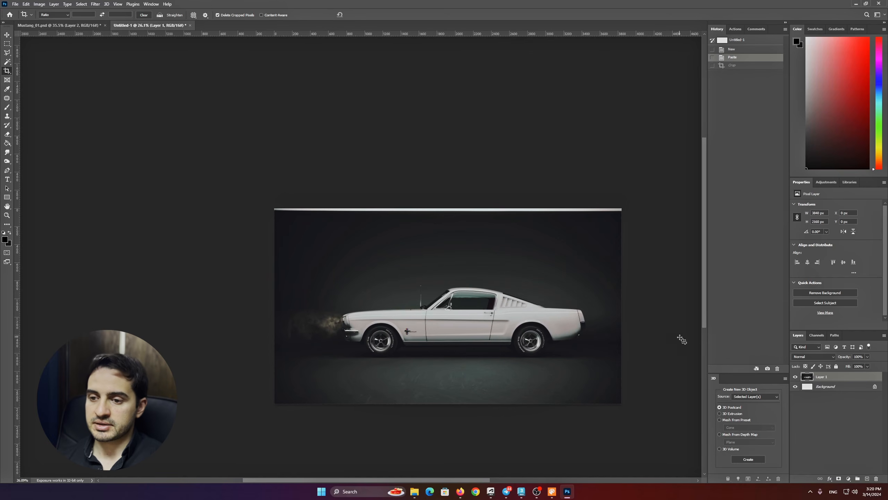
Return to the Mustang_01.psd document with the Move tool and deselect the canvas.
{"action": "left_click", "coordinate": [30, 25]}
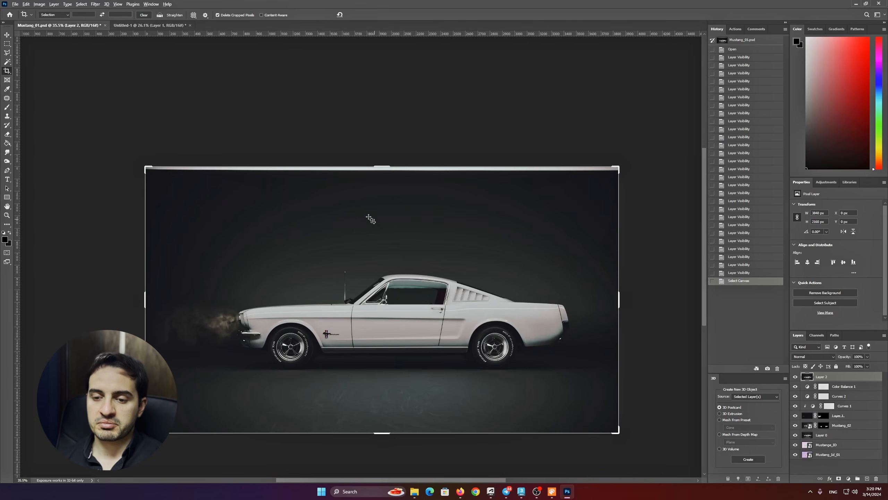
{"action": "scroll", "coordinate": [353, 261], "scroll_direction": "down", "scroll_amount": 1, "text": "alt"}
{"action": "left_click", "coordinate": [6, 35]}
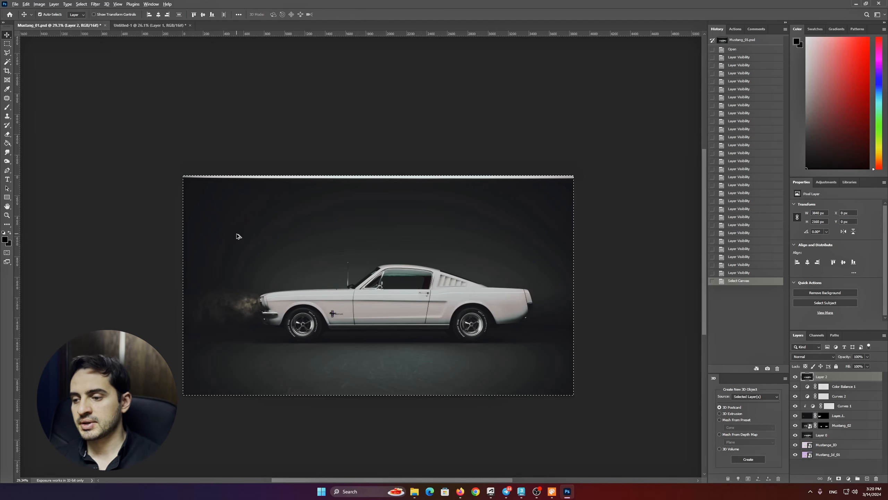
{"action": "scroll", "coordinate": [238, 235], "scroll_direction": "up", "scroll_amount": 1, "text": "alt"}
{"action": "key", "text": "ctrl+d"}
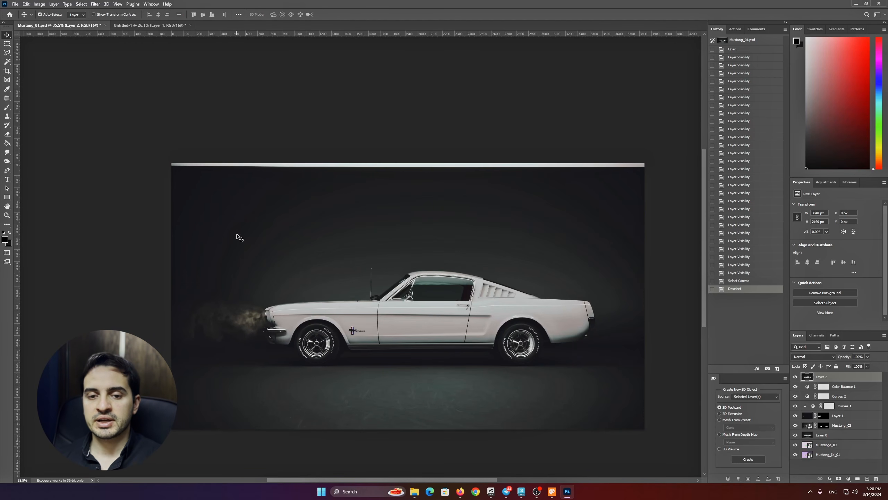